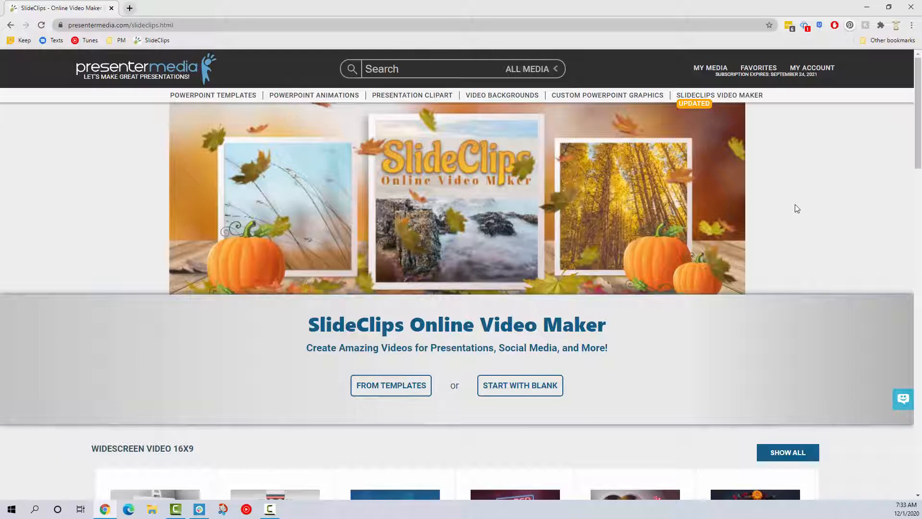
Find the snowman Winter Wonderland template among the widescreen 16x9 videos, preview it with sound, and open it for editing.
scroll(848, 215, "down", 5)
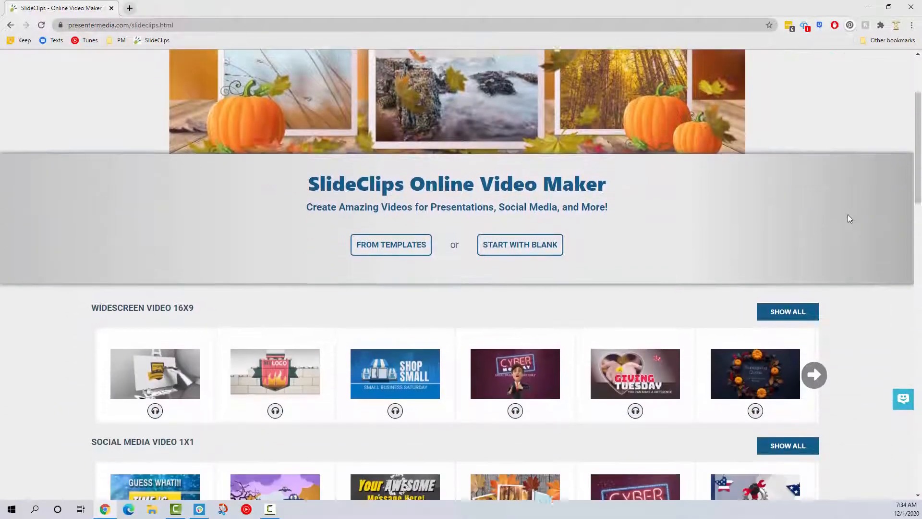
scroll(850, 219, "down", 2)
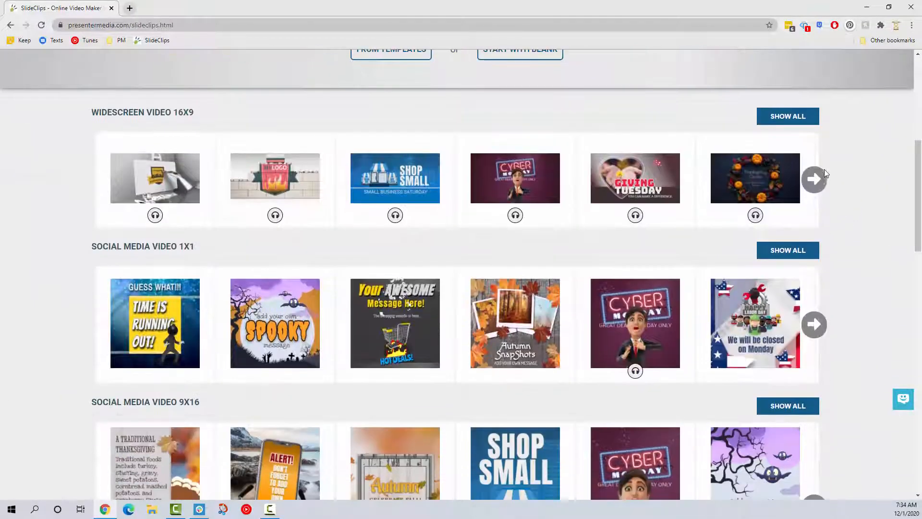
left_click(815, 179)
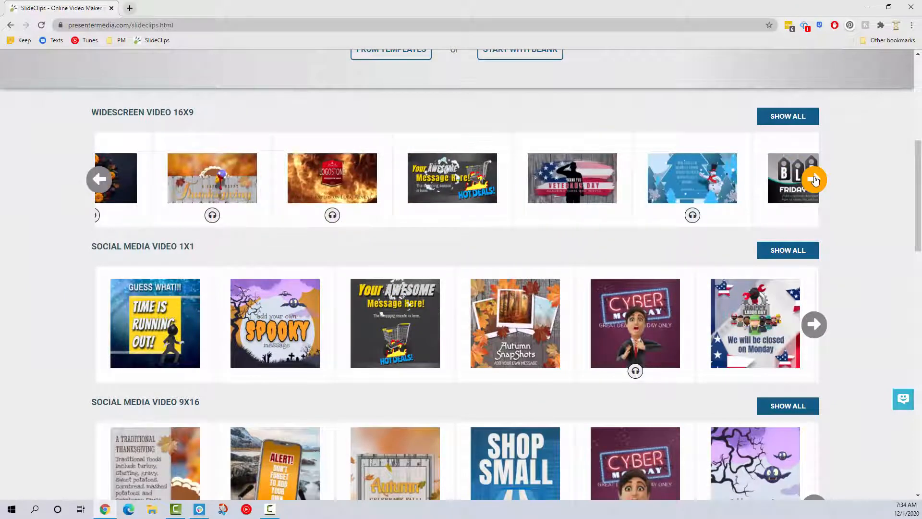
left_click(815, 179)
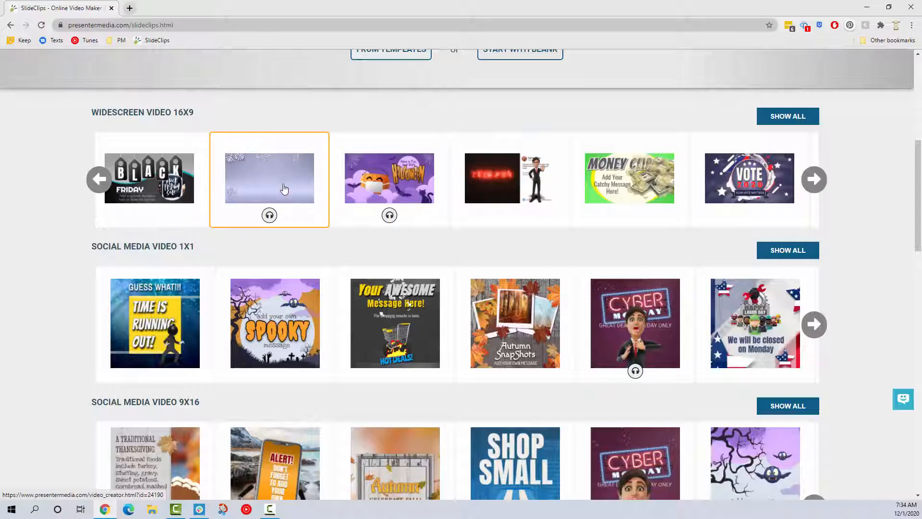
left_click(269, 216)
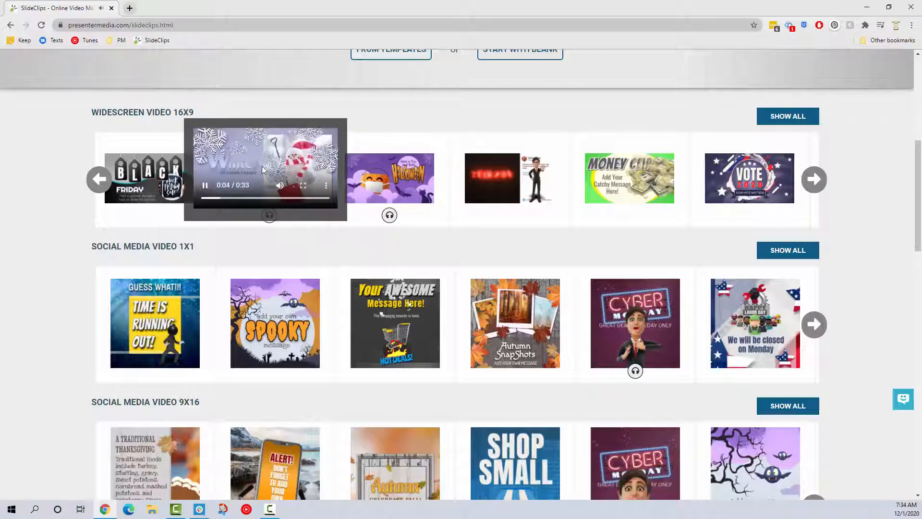
left_click(205, 186)
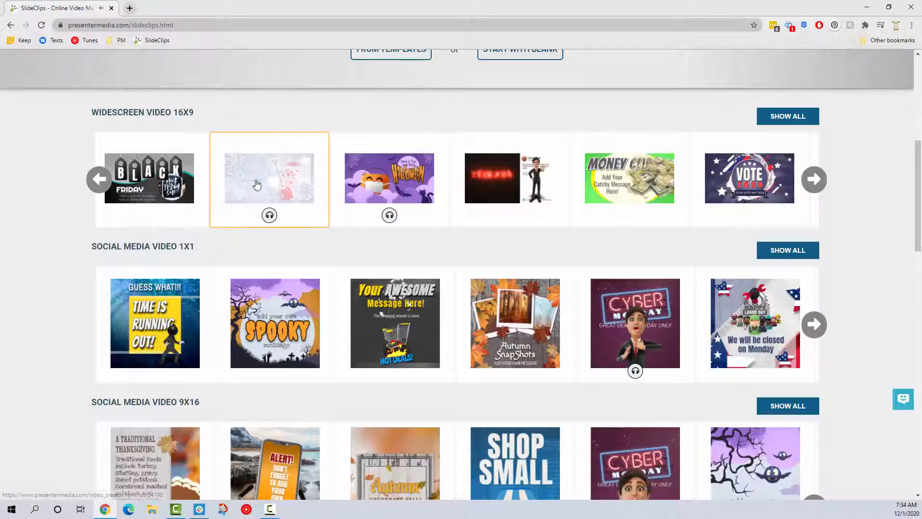
left_click(257, 185)
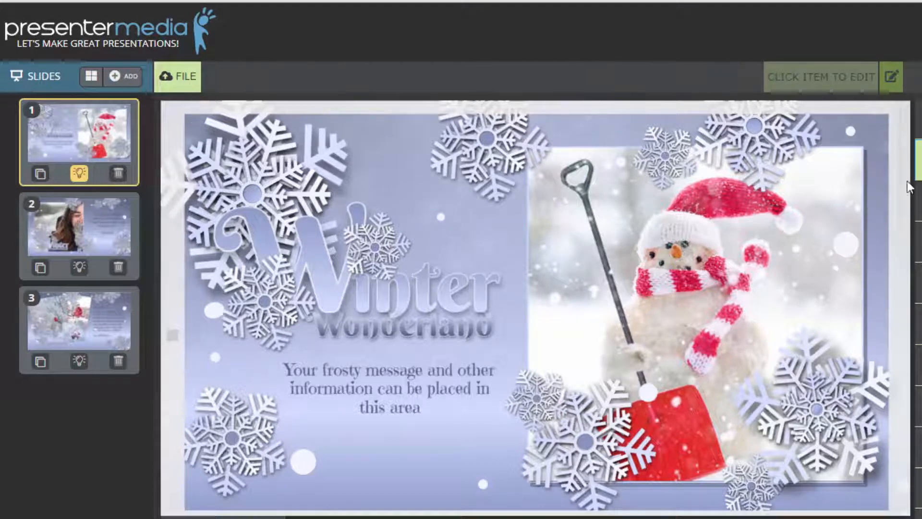
Review the effect and alignment options for the title's large W on slide 1, and bring the letter to the front.
left_click(314, 255)
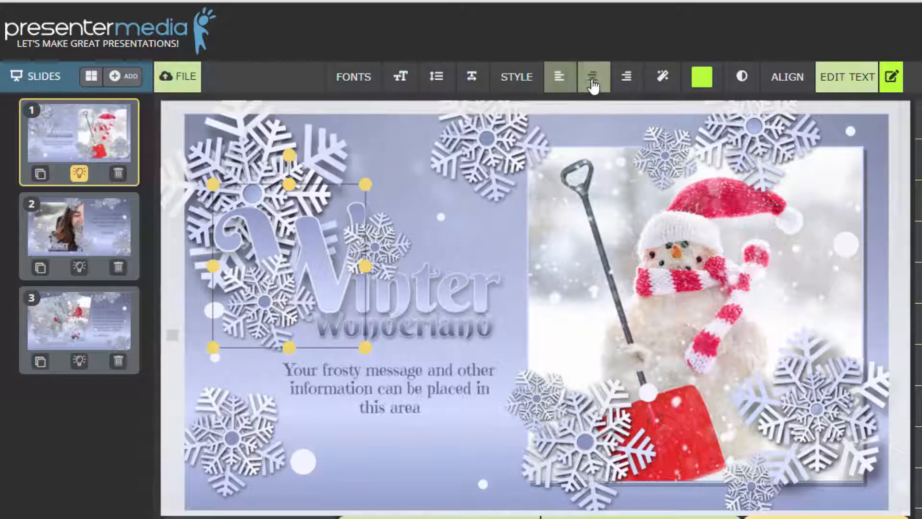
left_click(663, 79)
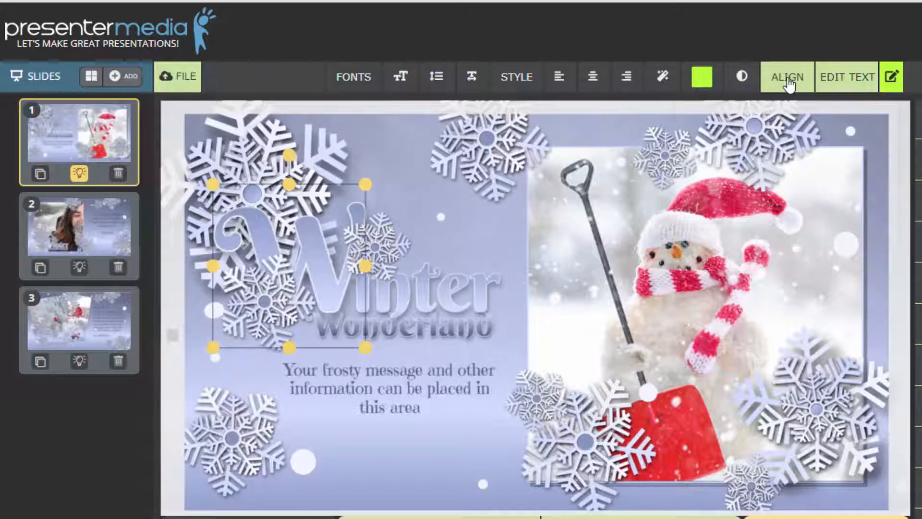
left_click(788, 82)
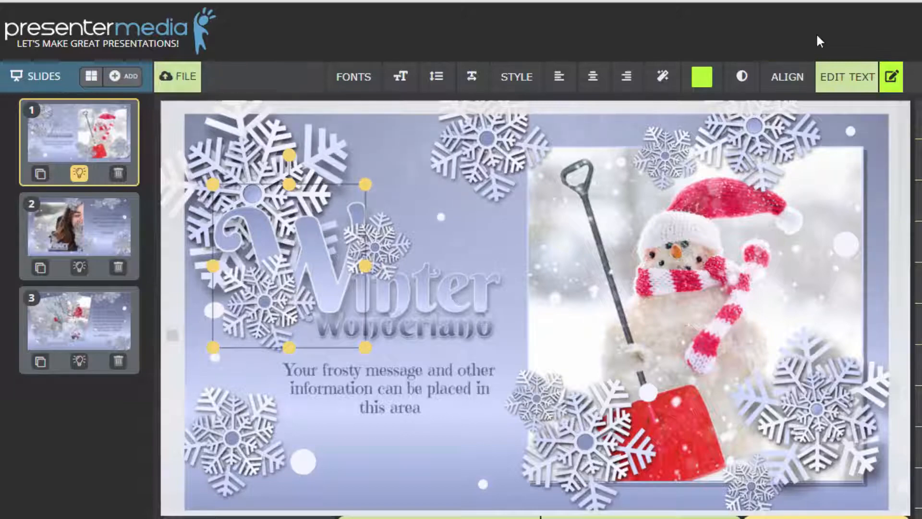
right_click(313, 261)
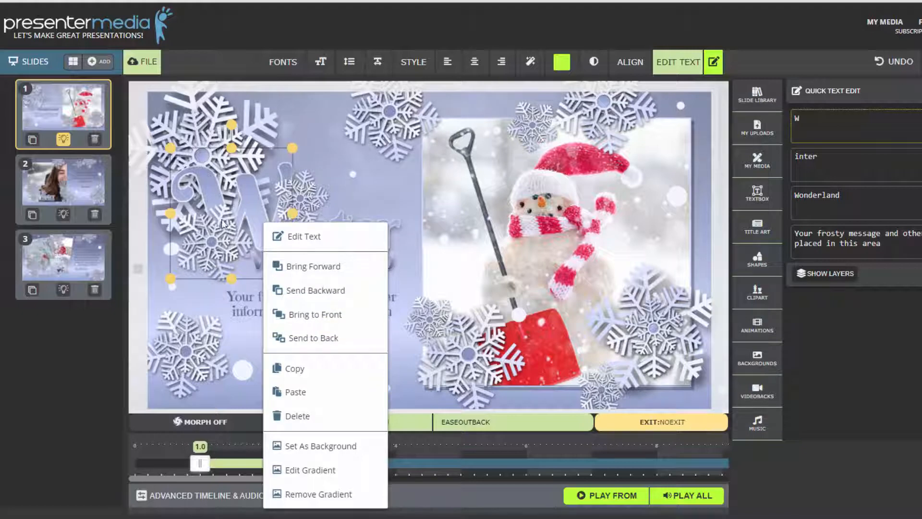
left_click(309, 319)
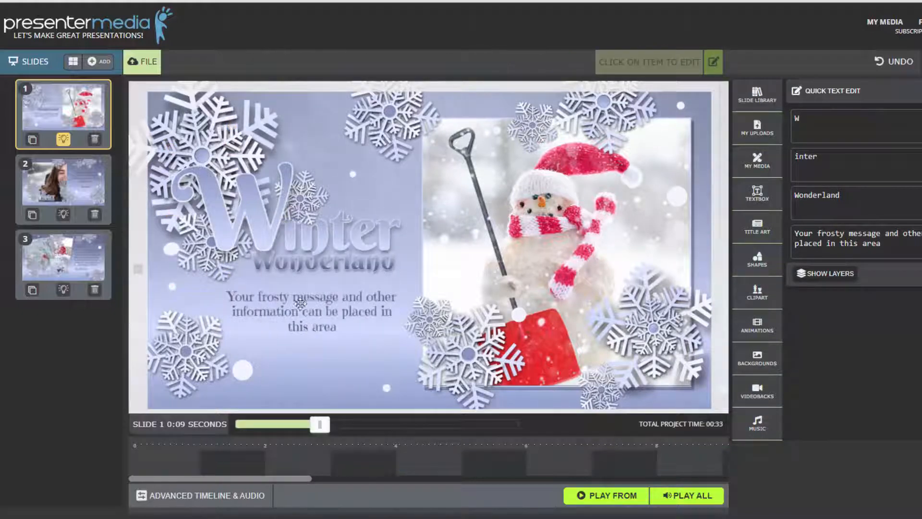
Change the colour of the large W in slide 1's title to dark blue.
left_click(250, 217)
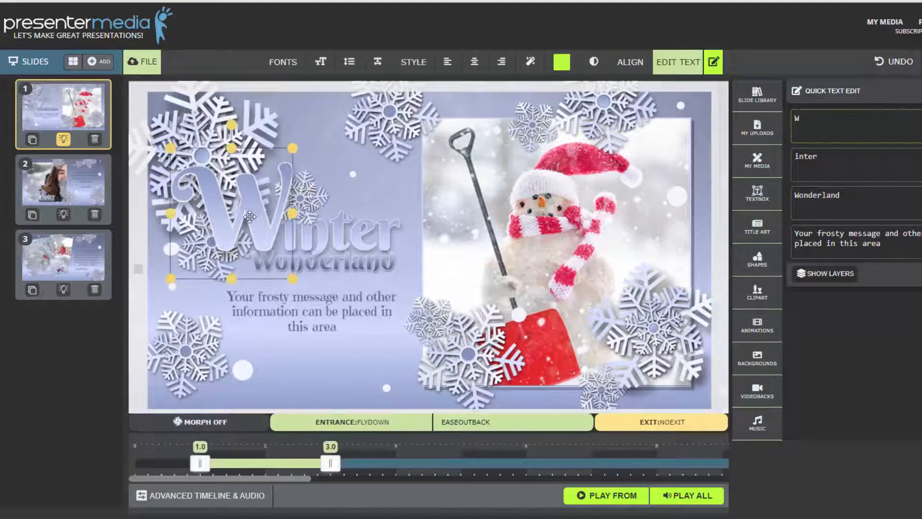
left_click(562, 63)
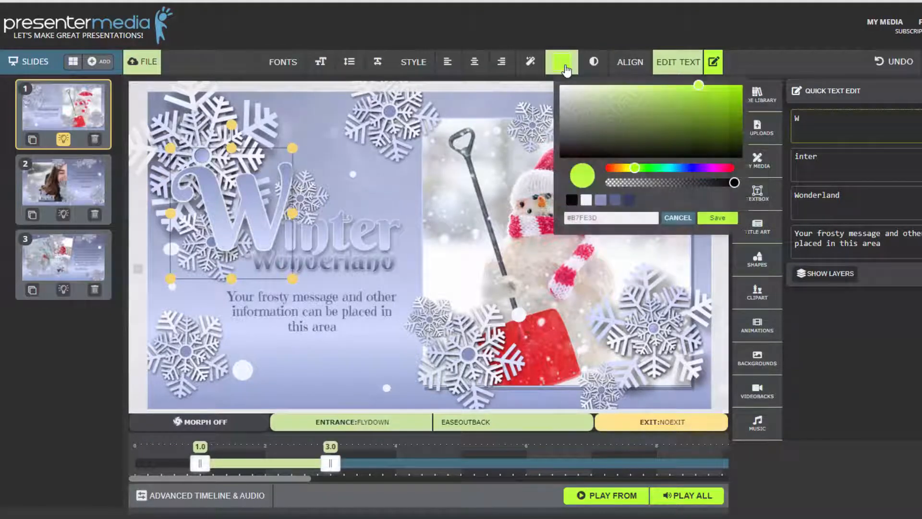
left_click(625, 113)
left_click(677, 123)
left_click(693, 168)
left_click_drag(694, 169, 688, 171)
left_click(723, 222)
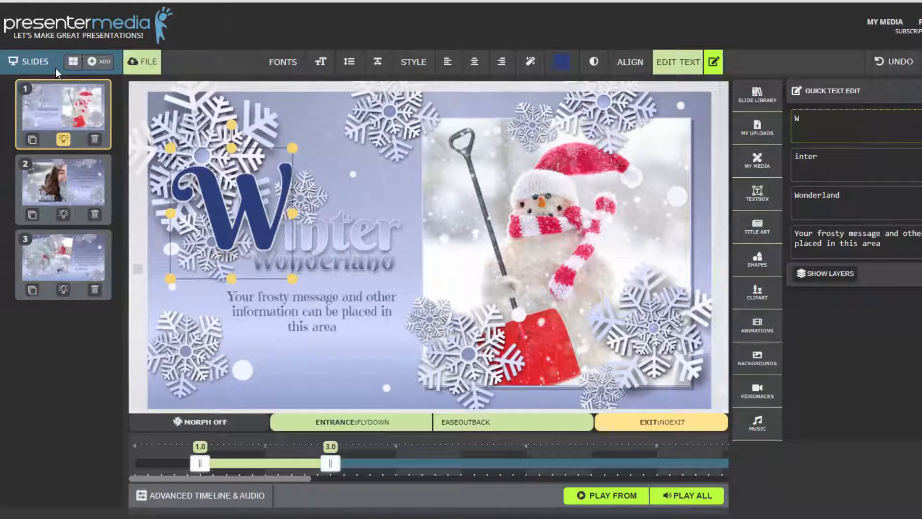
View slides 2 and 3 of the template and return to slide 1.
left_click(66, 354)
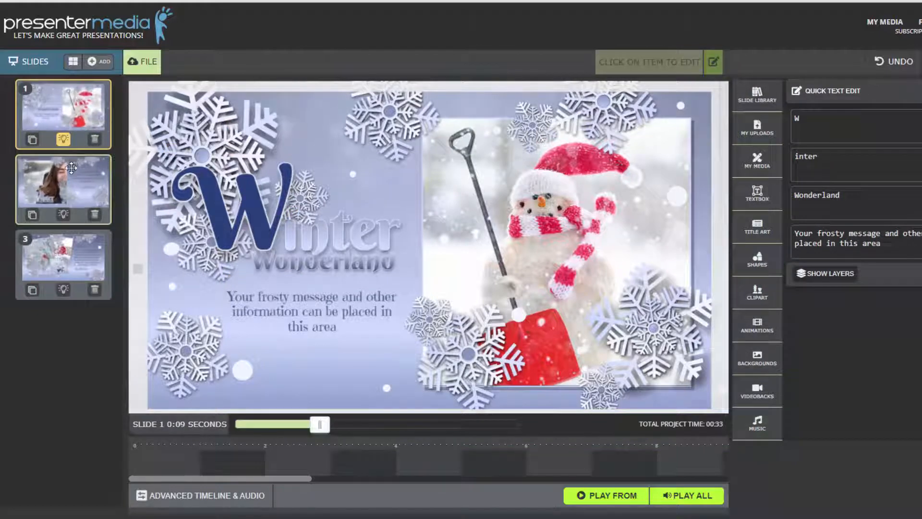
left_click(63, 182)
left_click(62, 262)
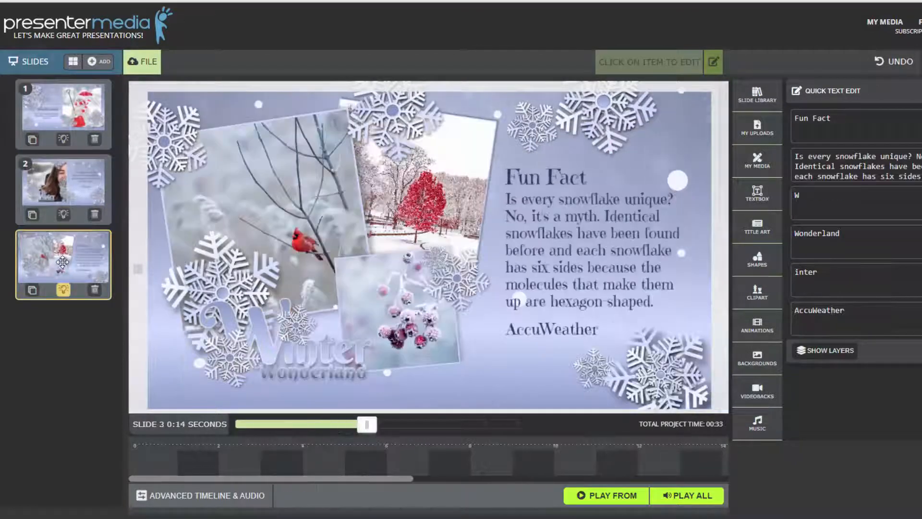
left_click(76, 112)
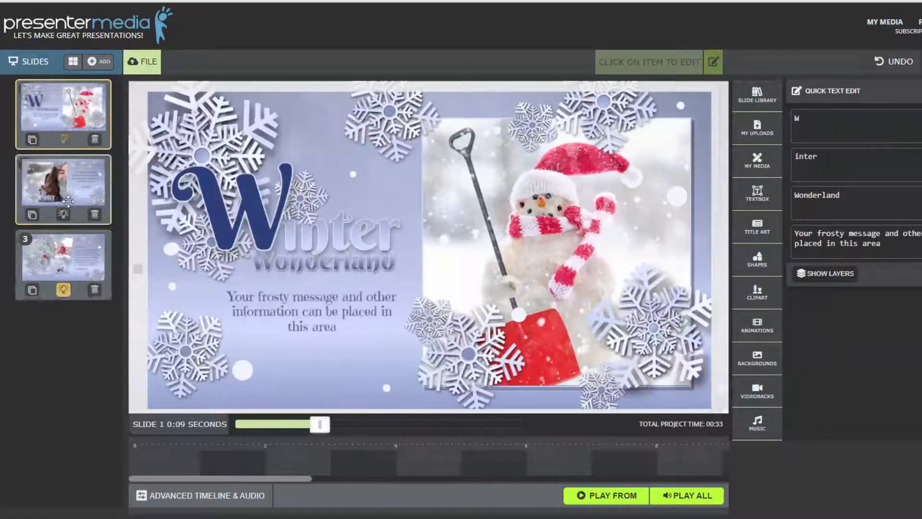
mouse_move(68, 249)
left_mouse_down()
mouse_move(76, 94)
mouse_move(60, 262)
left_mouse_up()
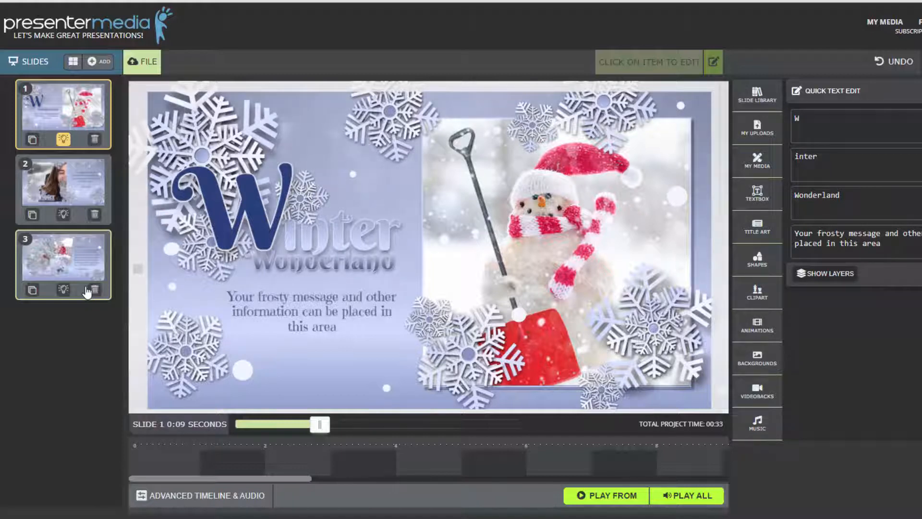
Add a blank slide after slide 1 and delete it again.
left_click(100, 61)
left_click(76, 92)
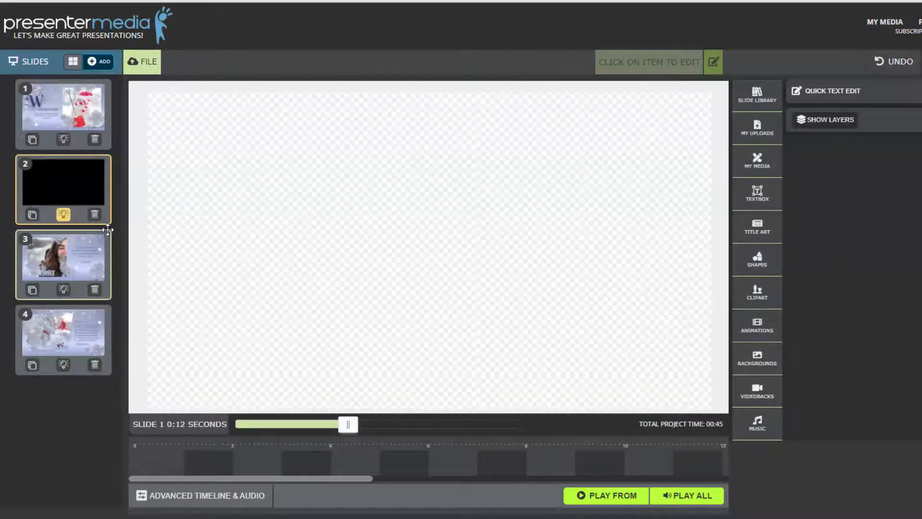
left_click(94, 214)
left_click(496, 361)
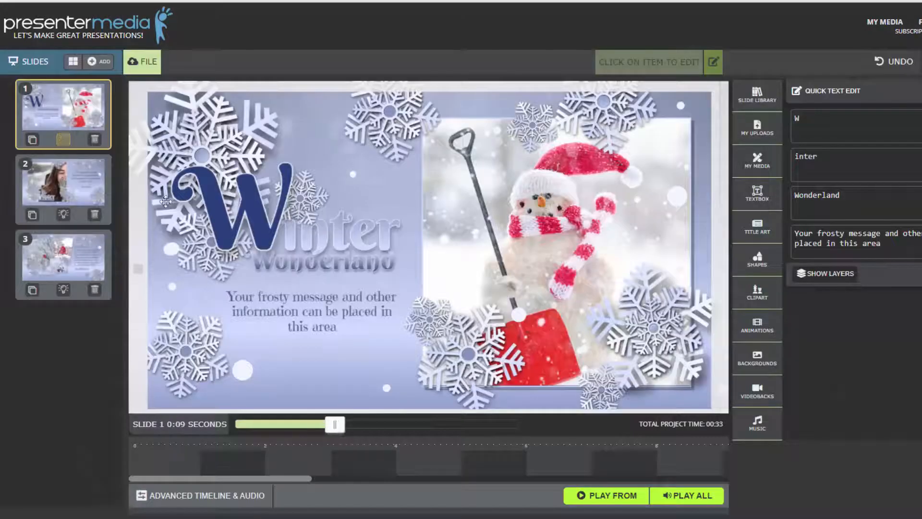
Insert the blue neon alphabet slides from the Slide Library after slide 1.
left_click(100, 61)
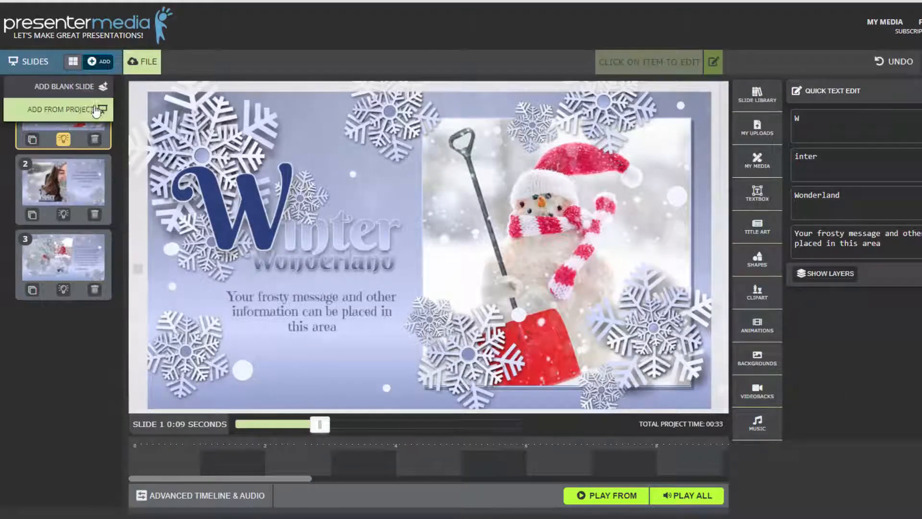
left_click(62, 110)
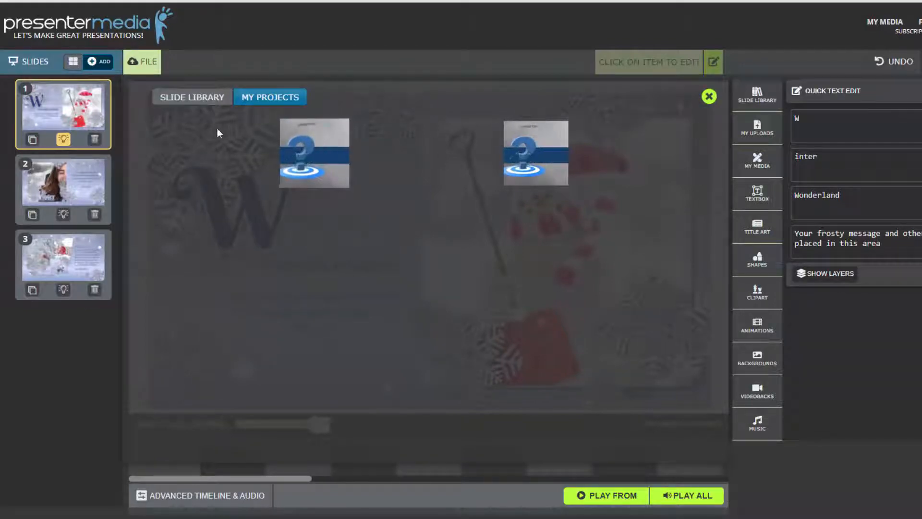
left_click(201, 101)
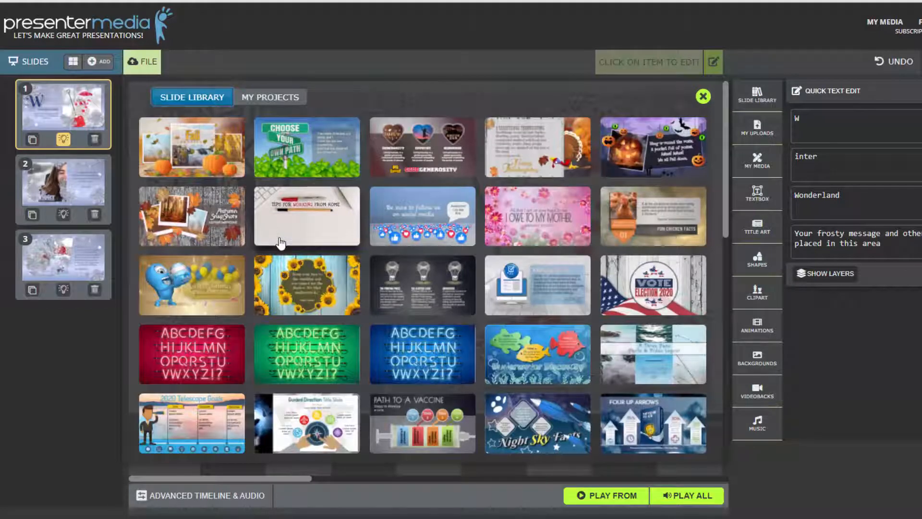
left_click(429, 367)
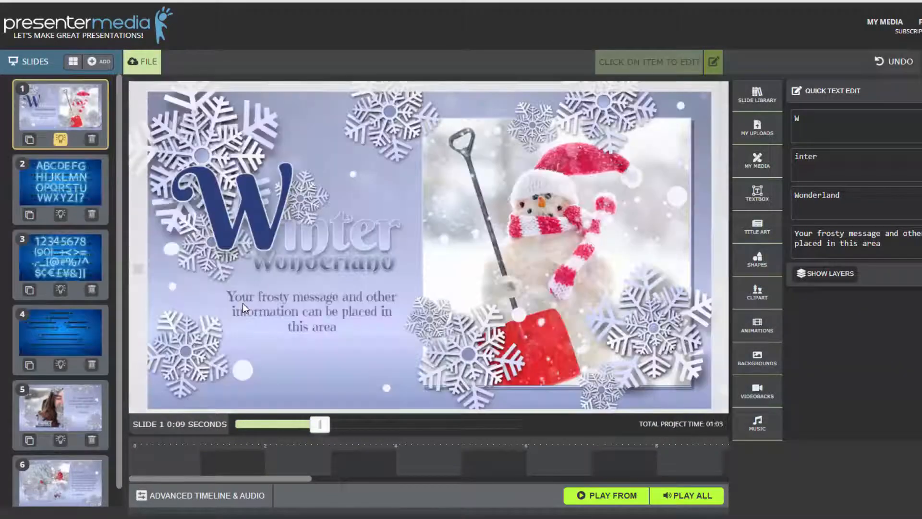
Examine the individual neon letters and the background on slide 2.
left_click(60, 182)
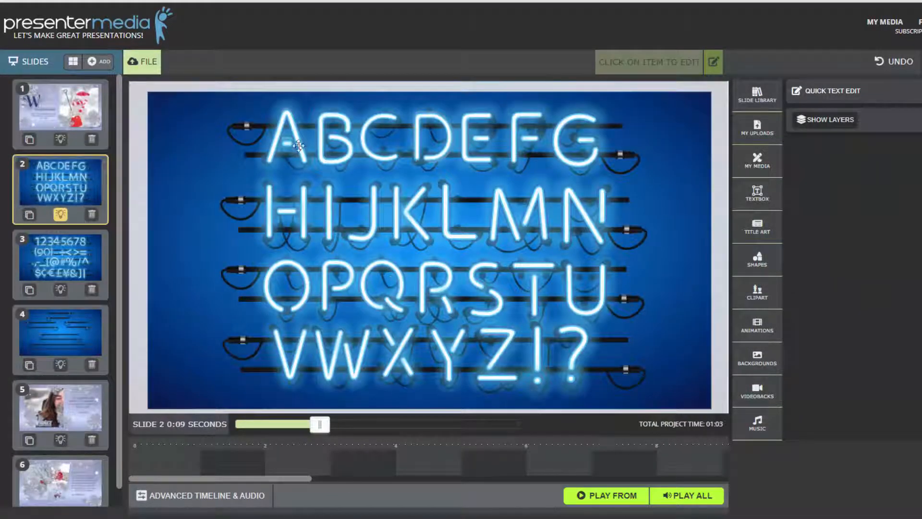
left_click(291, 142)
left_click(339, 149)
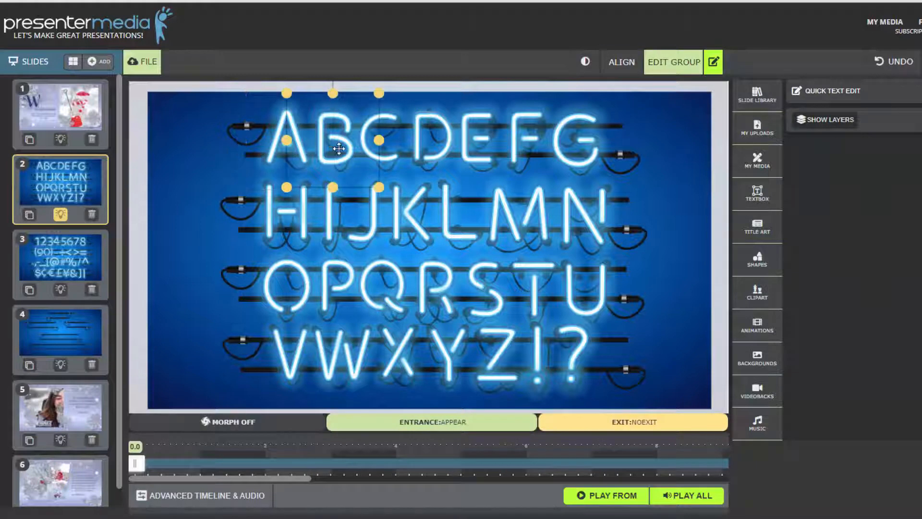
left_click(433, 147)
left_click(474, 147)
left_click(563, 167)
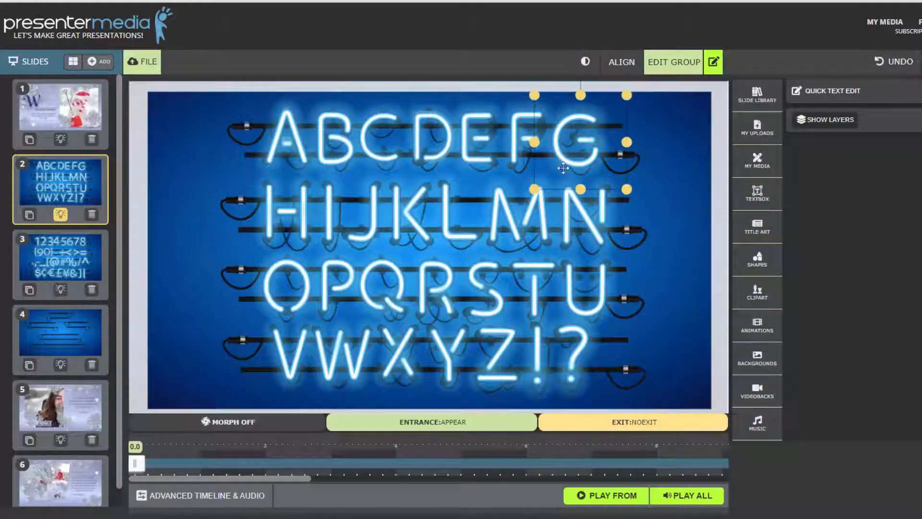
mouse_move(538, 231)
left_mouse_down()
mouse_move(372, 230)
mouse_move(538, 226)
left_mouse_up()
left_click(665, 242)
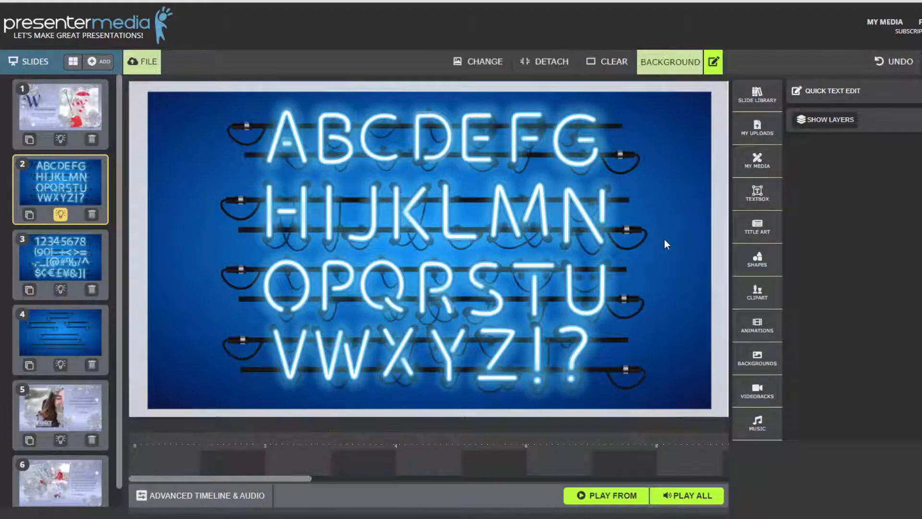
View the other blue neon slides and preview the neon letter animation starting from slide 2.
left_click(65, 331)
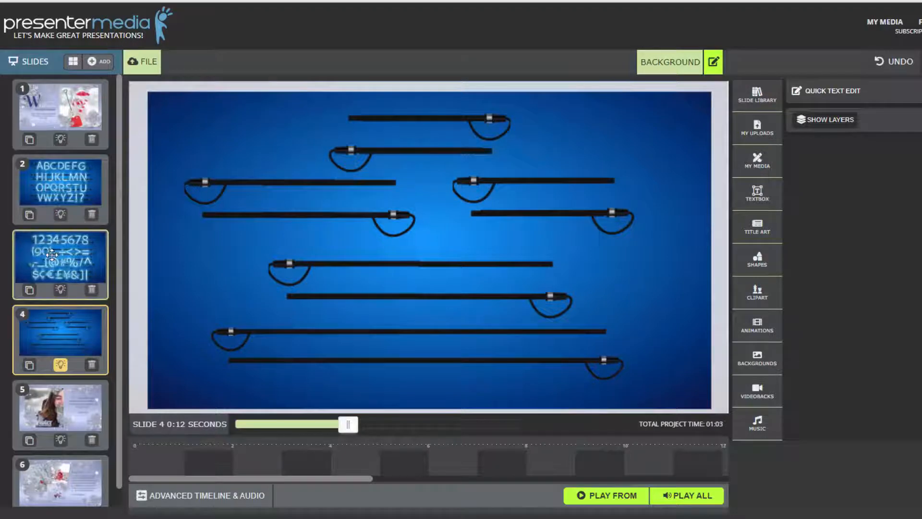
left_click(56, 254)
left_click(60, 188)
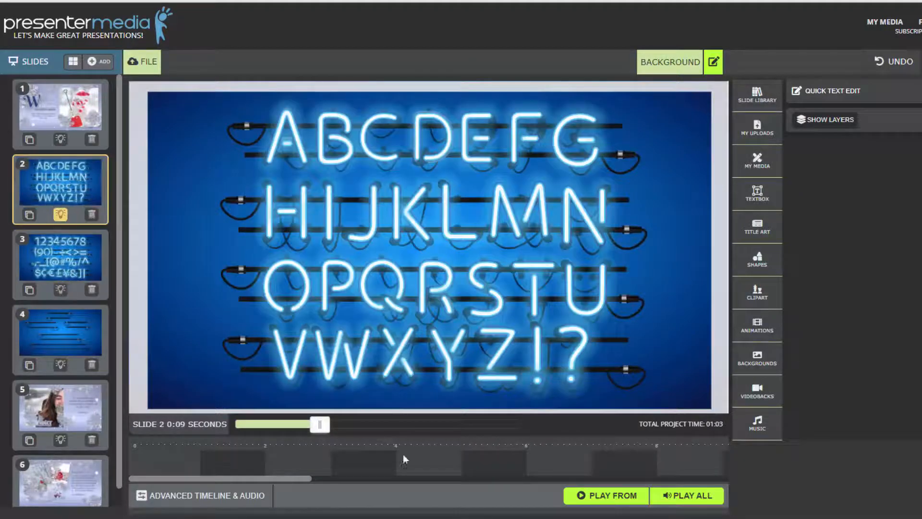
left_click(594, 495)
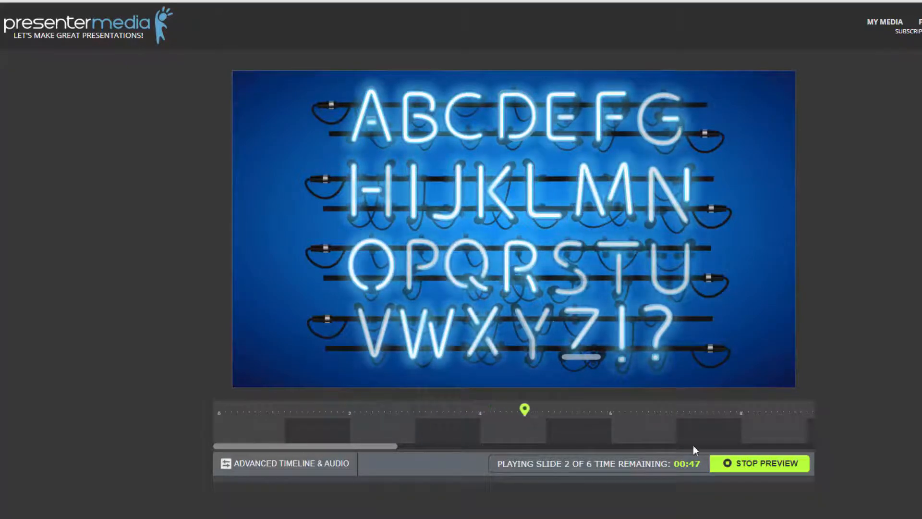
left_click(725, 465)
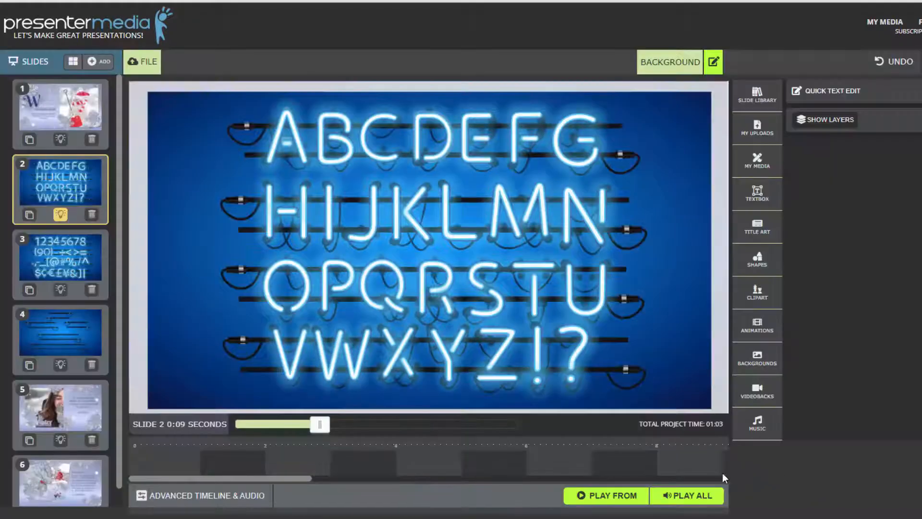
Delete the blue neon alphabet slide, slide number 2, from the project.
left_click(93, 216)
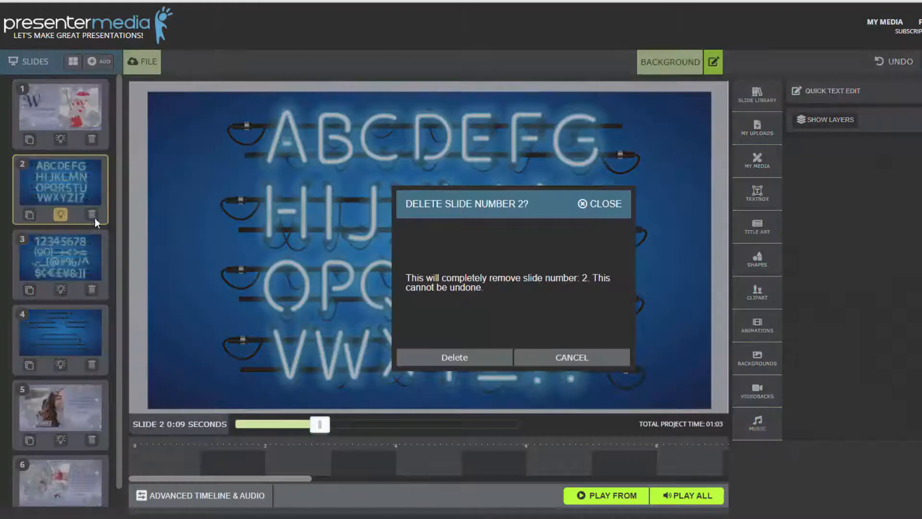
left_click(447, 357)
left_click(60, 188)
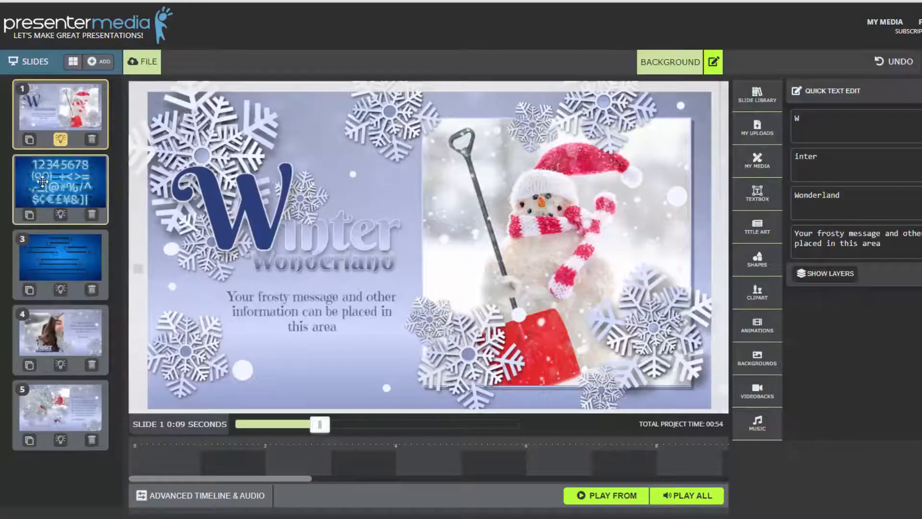
Delete the two remaining blue neon slides, slides 2 and 3, from the project together.
left_click(105, 277)
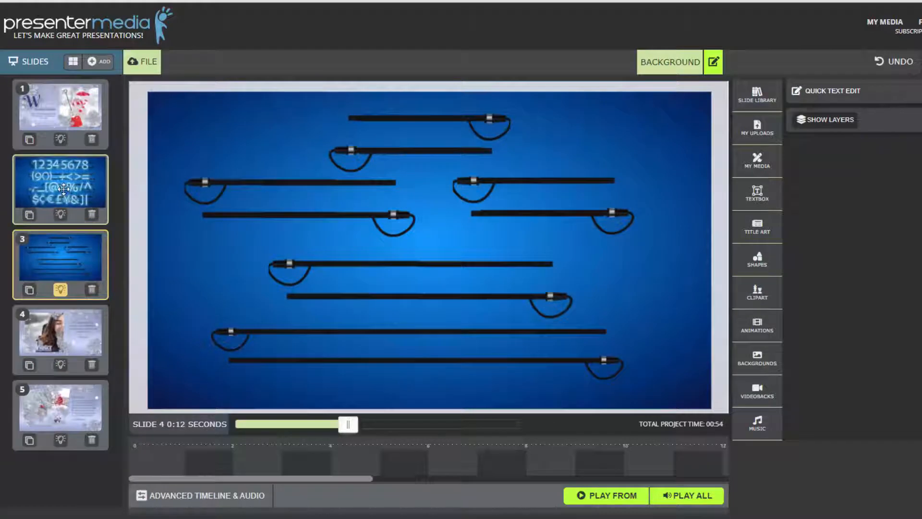
left_click(63, 189)
left_click(72, 244, "ctrl")
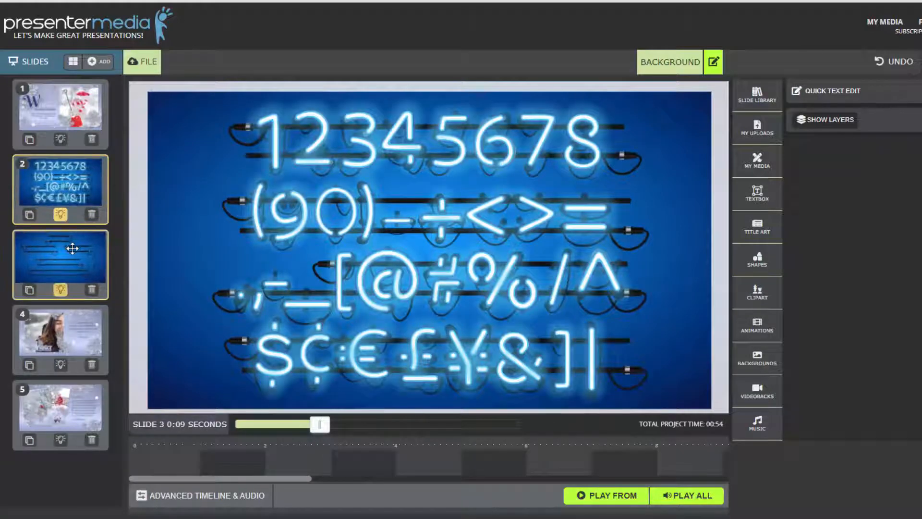
left_click(93, 289)
left_click(447, 356)
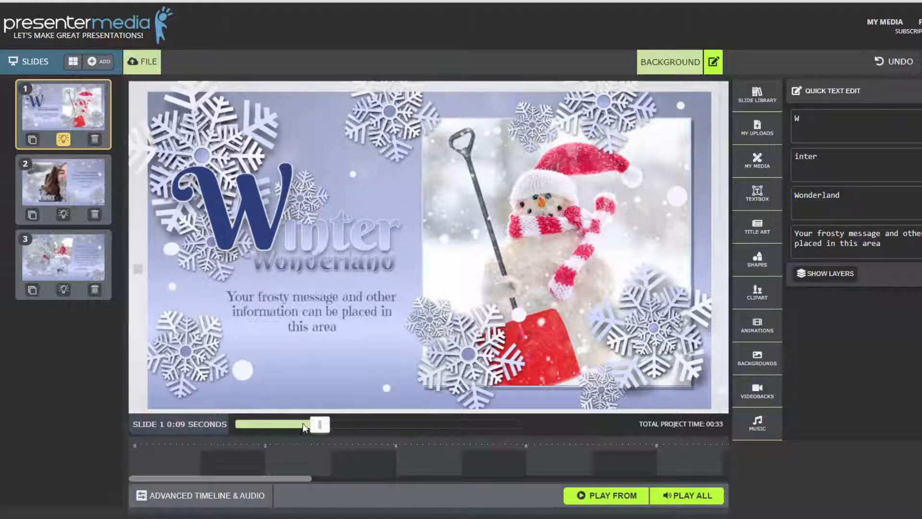
Set the duration of slide 1 to 12 seconds.
left_click_drag(319, 425, 281, 426)
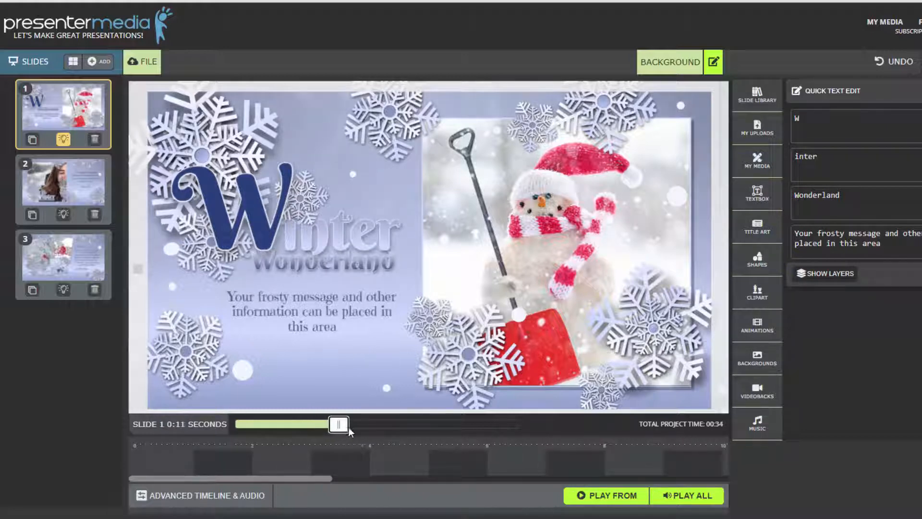
left_click_drag(348, 427, 356, 428)
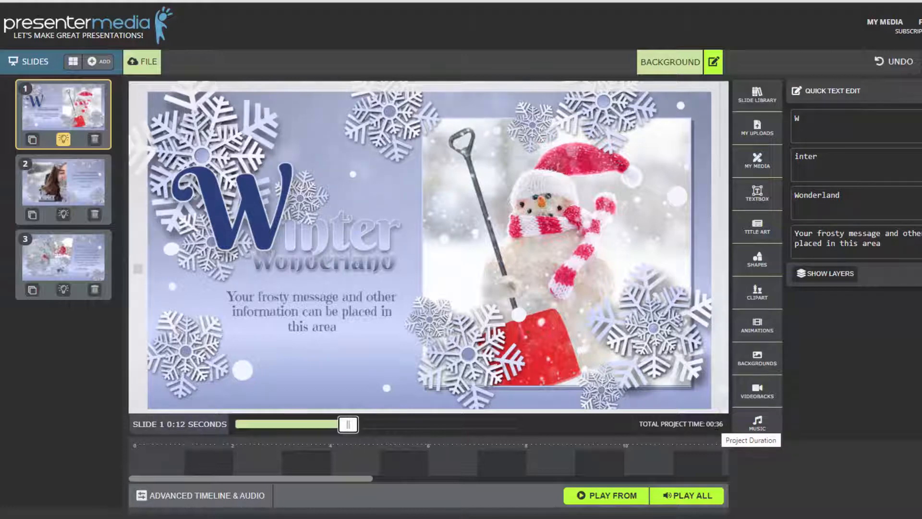
Look through the stock backgrounds, the uploaded images and the custom media available for the project.
left_click(657, 68)
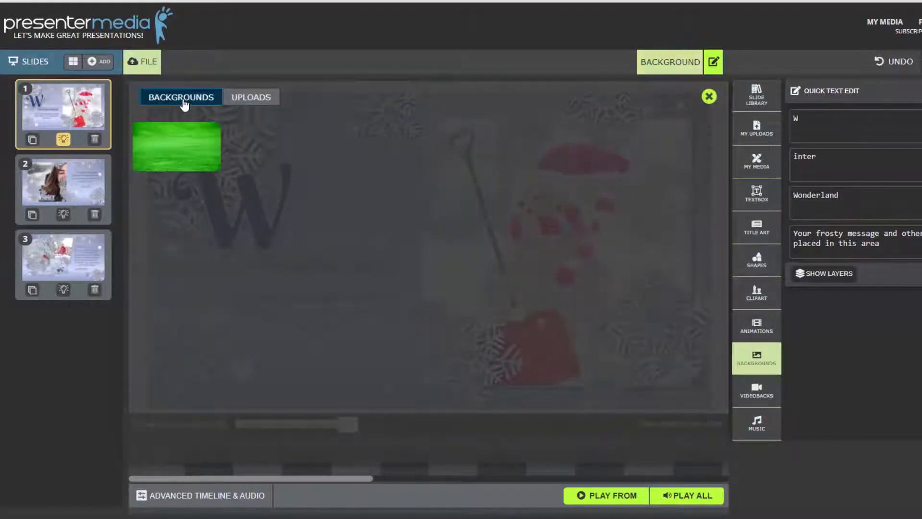
scroll(442, 350, "down", 6)
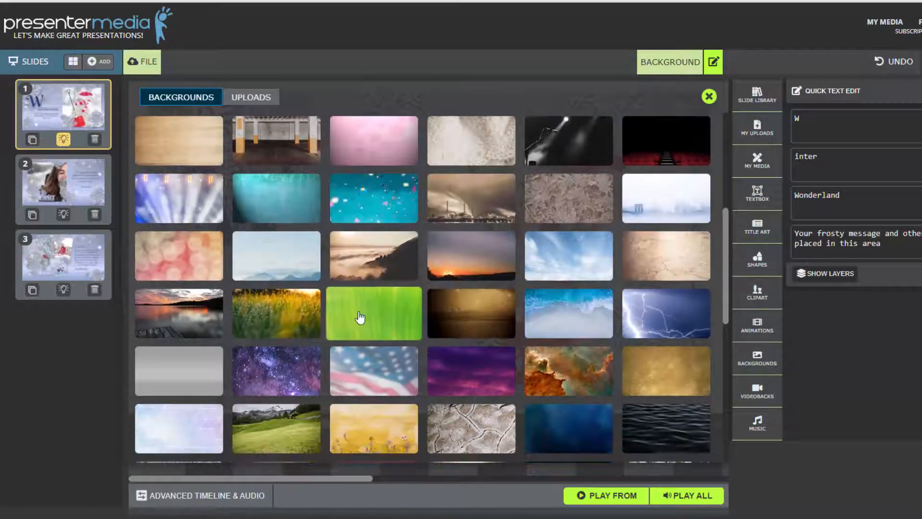
scroll(360, 307, "down", 5)
scroll(359, 279, "down", 3)
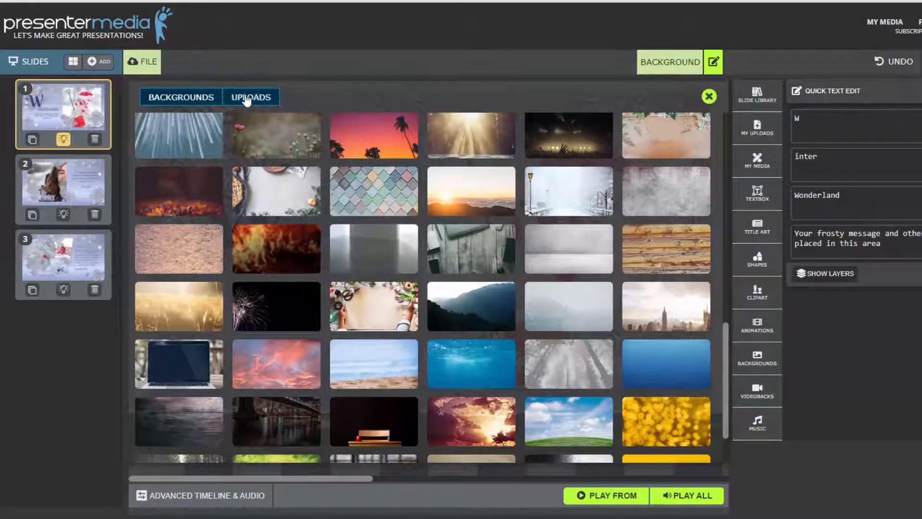
left_click(248, 100)
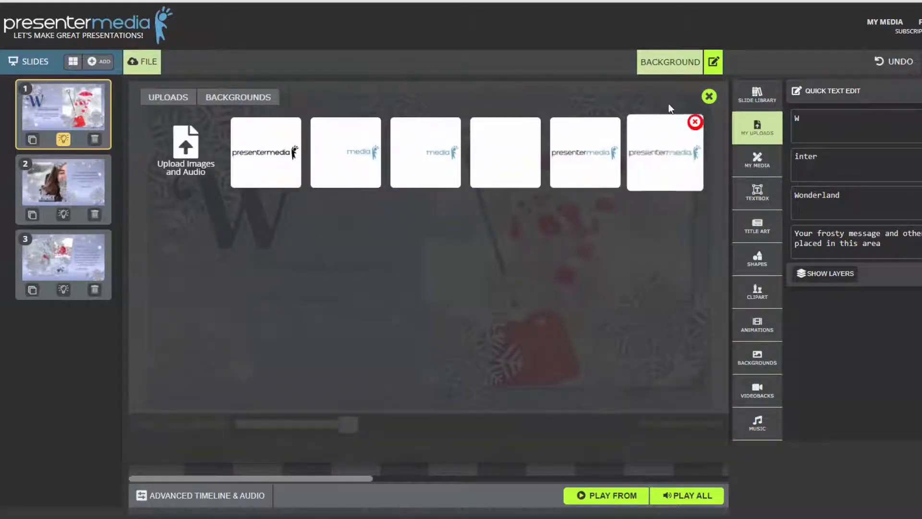
left_click(709, 96)
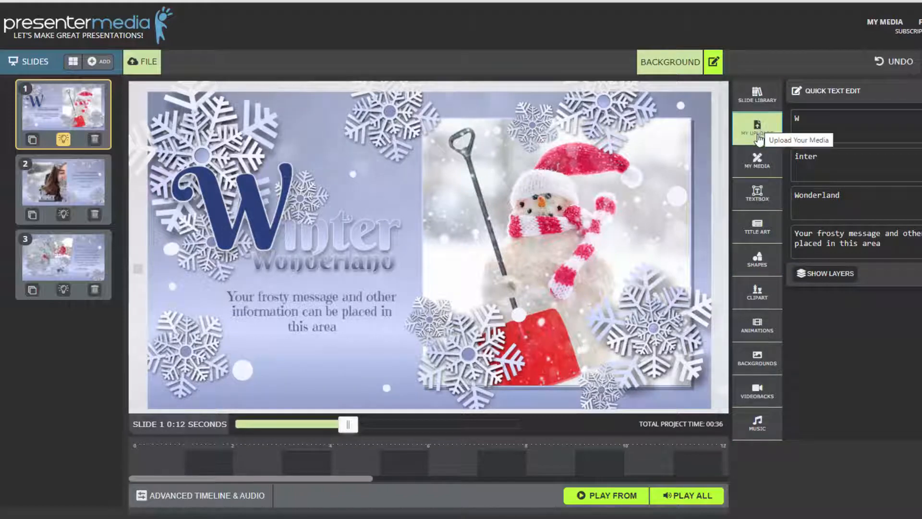
left_click(759, 168)
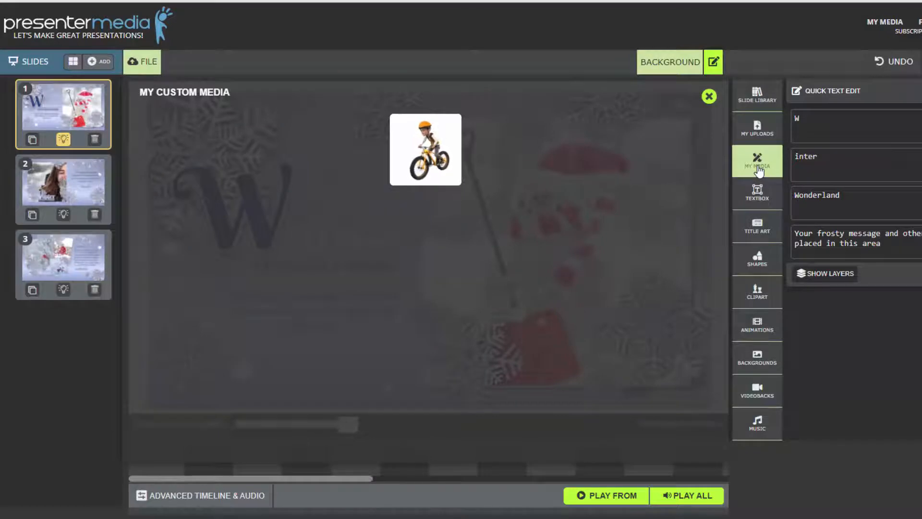
left_click(709, 96)
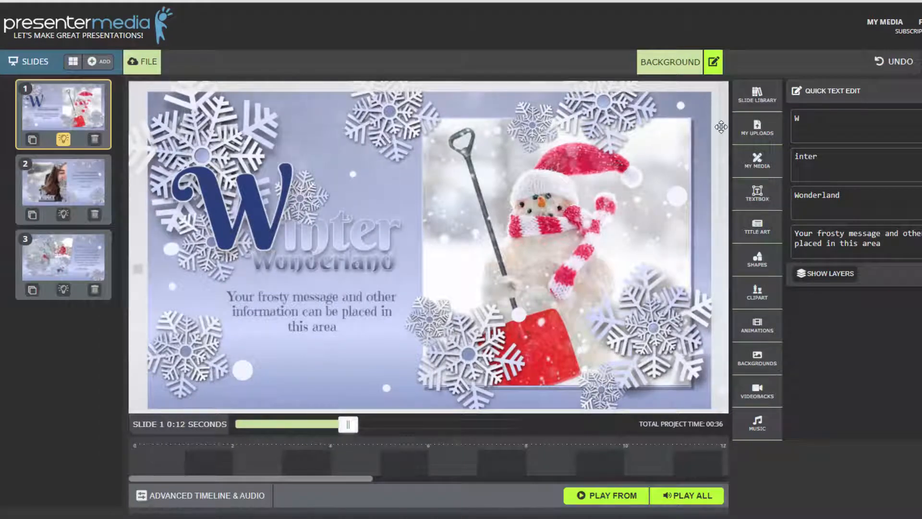
left_click(759, 161)
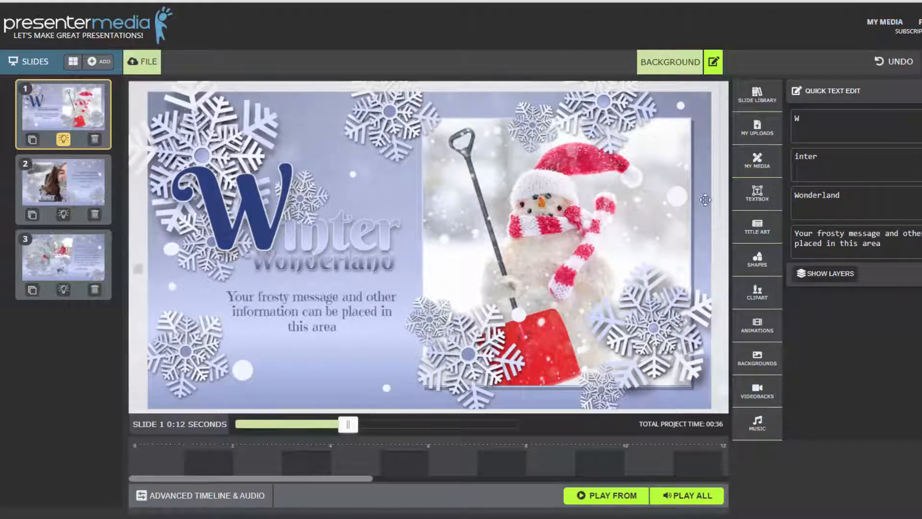
Add a textbox in the Dosis font to slide 1 and replace its placeholder with "change the text".
left_click(757, 202)
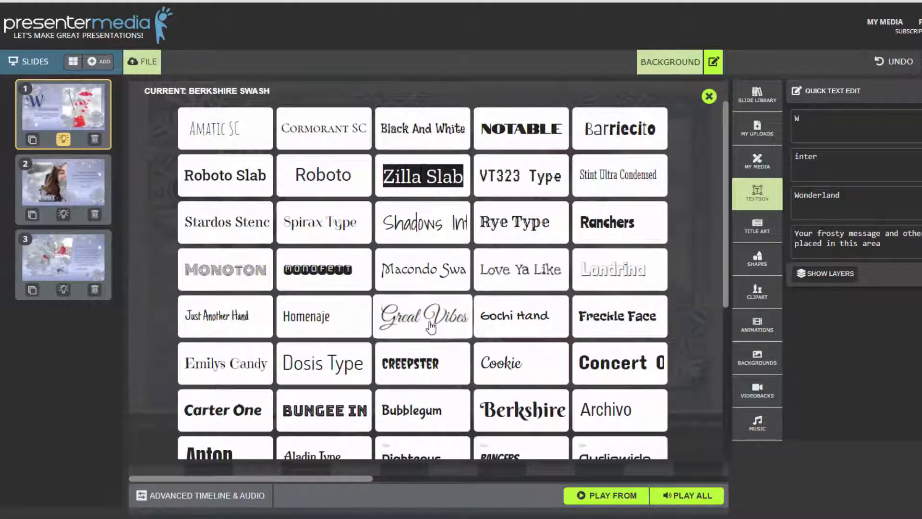
left_click(327, 351)
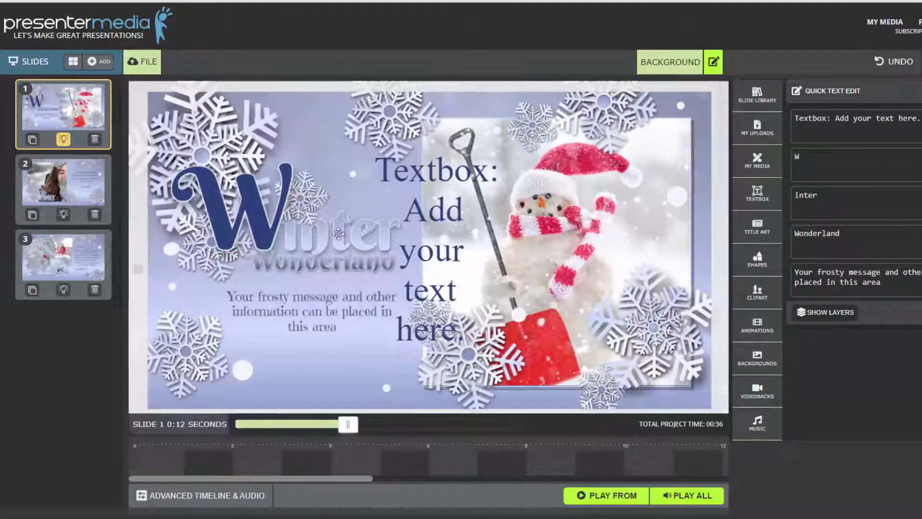
left_click(417, 180)
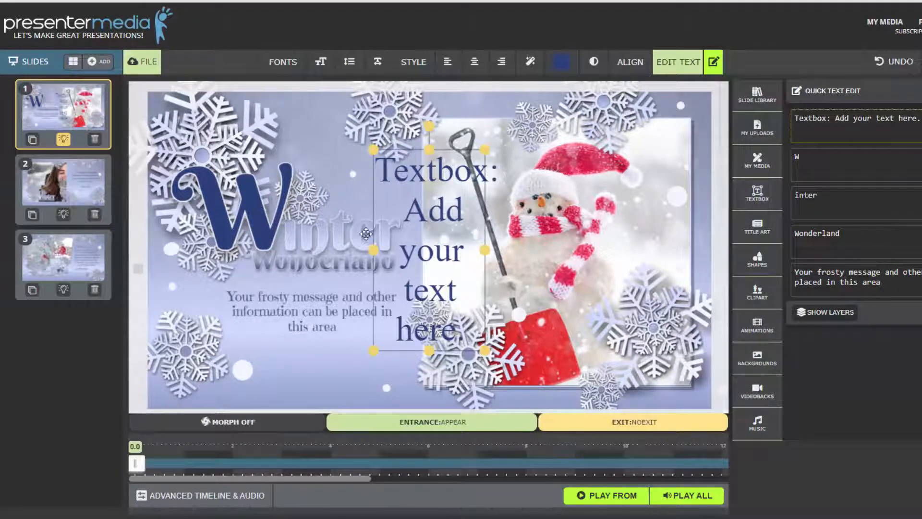
double_click(437, 216)
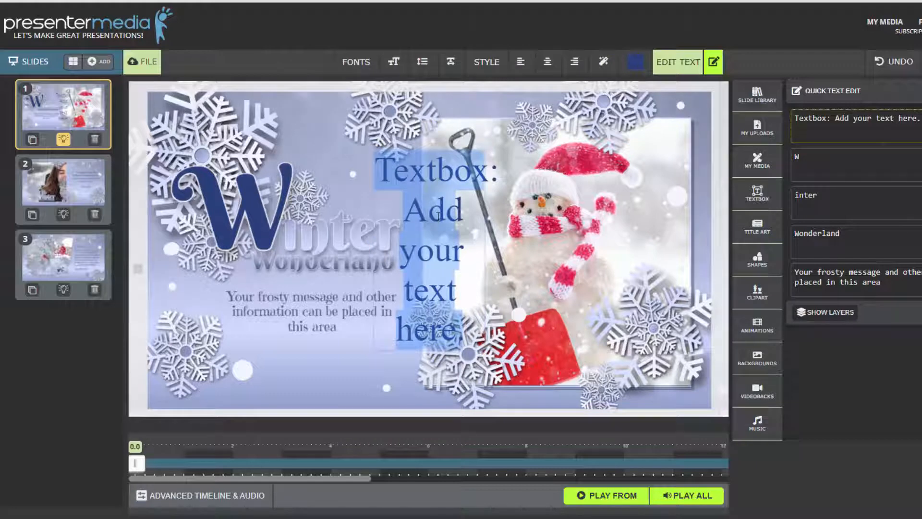
type("chan")
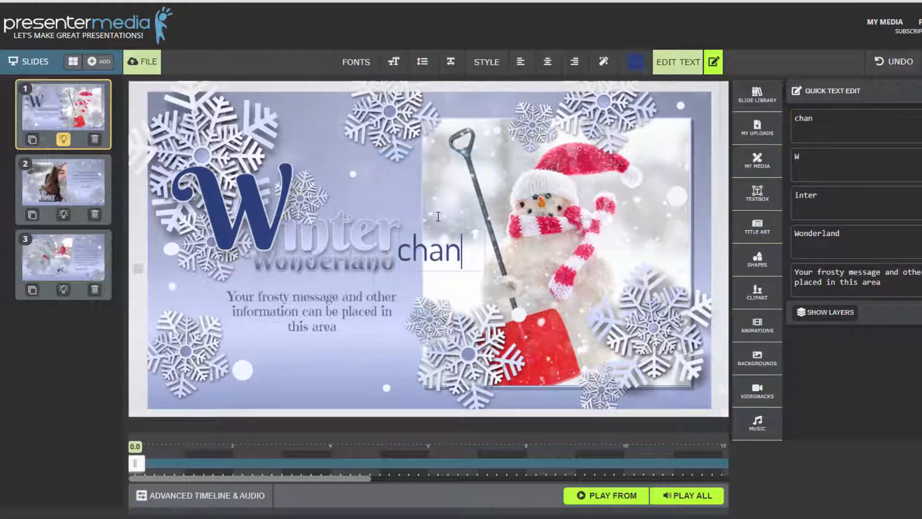
type("ge the text")
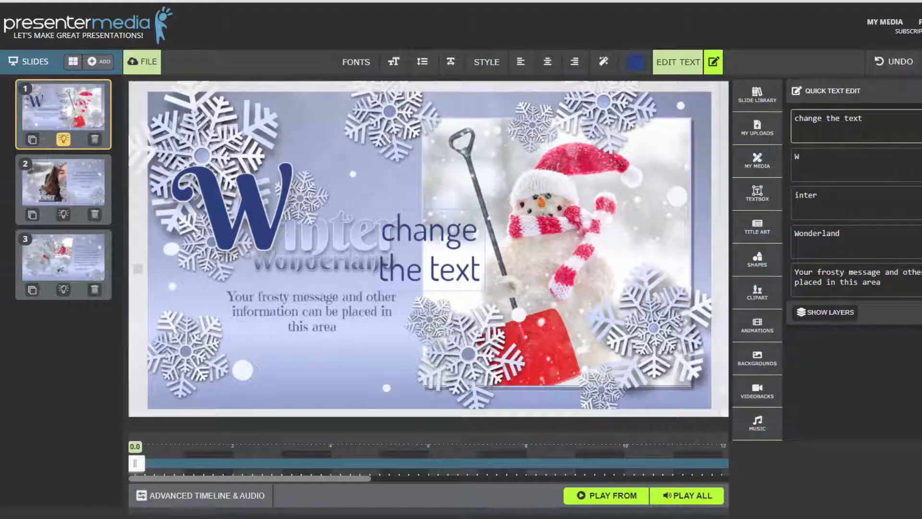
Change the new textbox's wording to "helpful to the user" with Quick Text Edit, and step through the title's text entries to "Wonderland".
left_click_drag(868, 119, 585, 101)
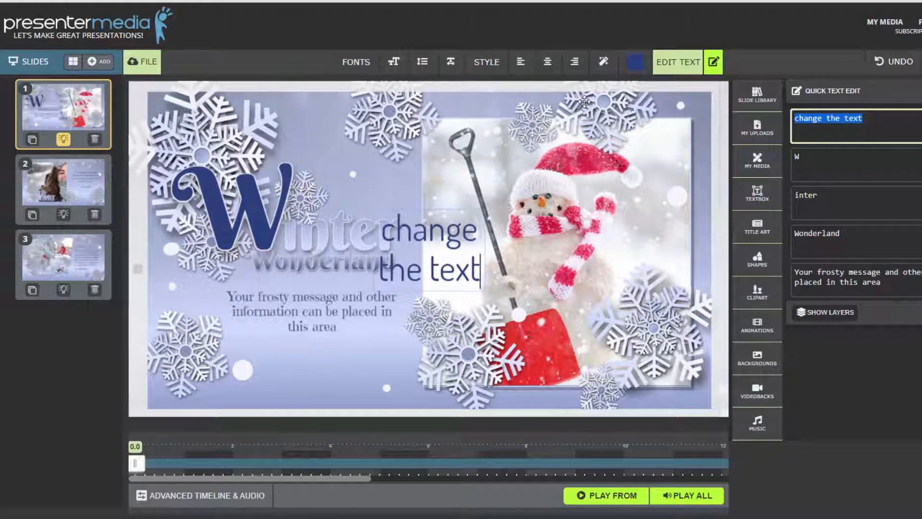
type("helpful to the user")
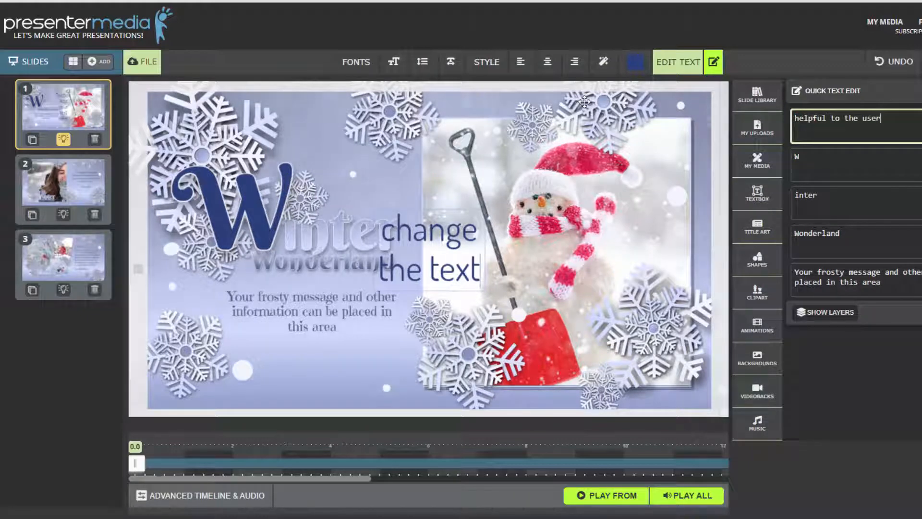
key("Tab")
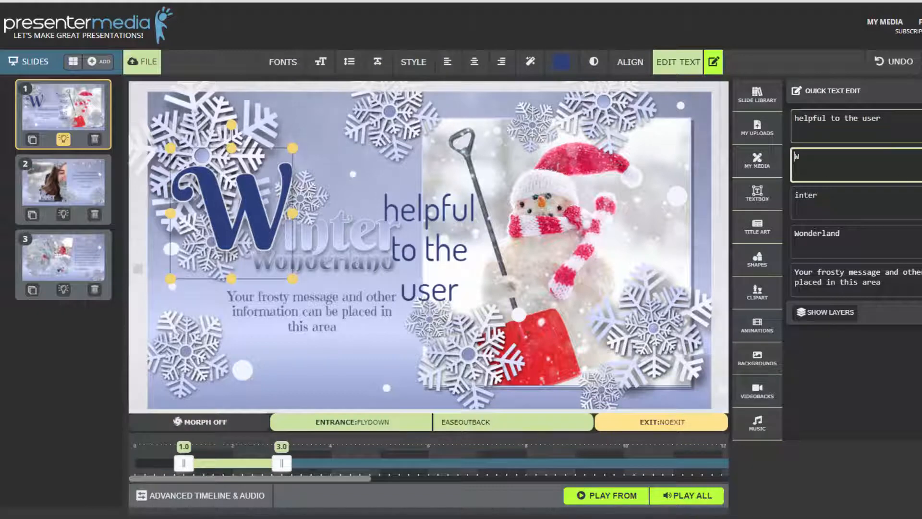
key("Tab")
key("Tab")
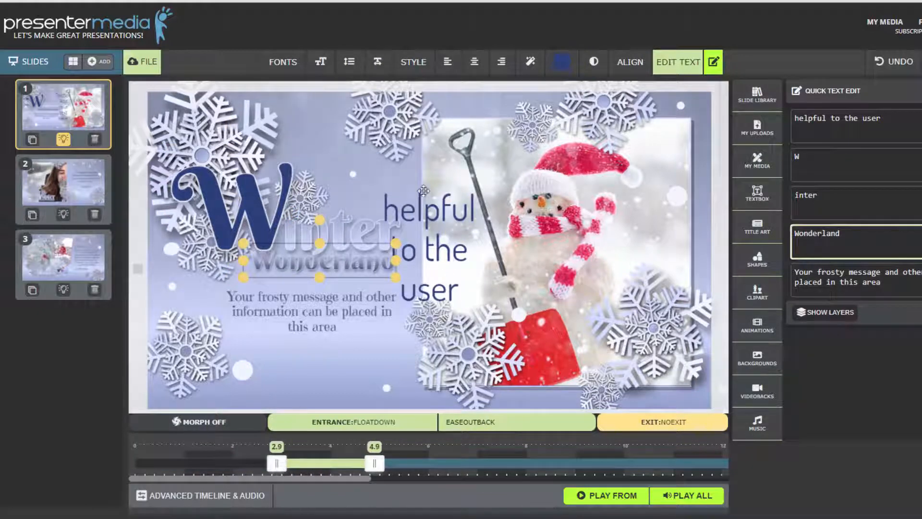
View the font choices for the "helpful to the user" textbox, keep Dosis, and slightly increase its font size.
left_click(433, 214)
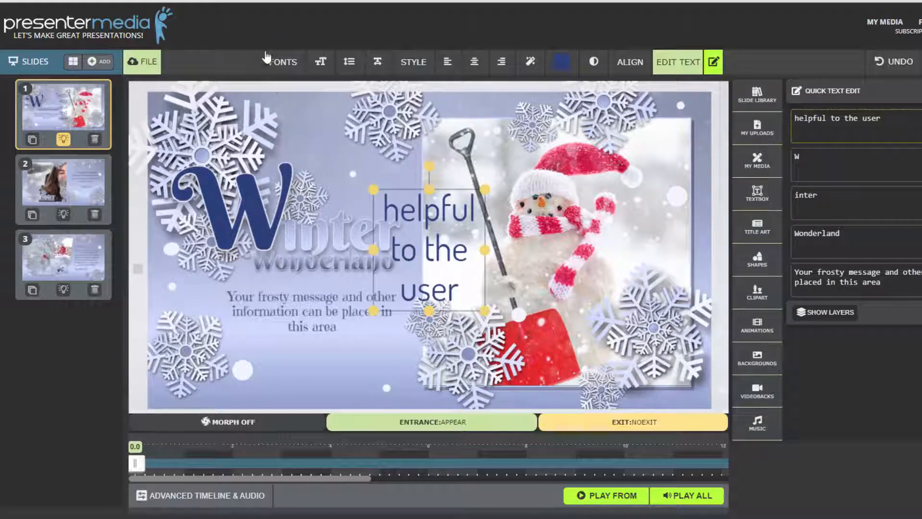
left_click(272, 64)
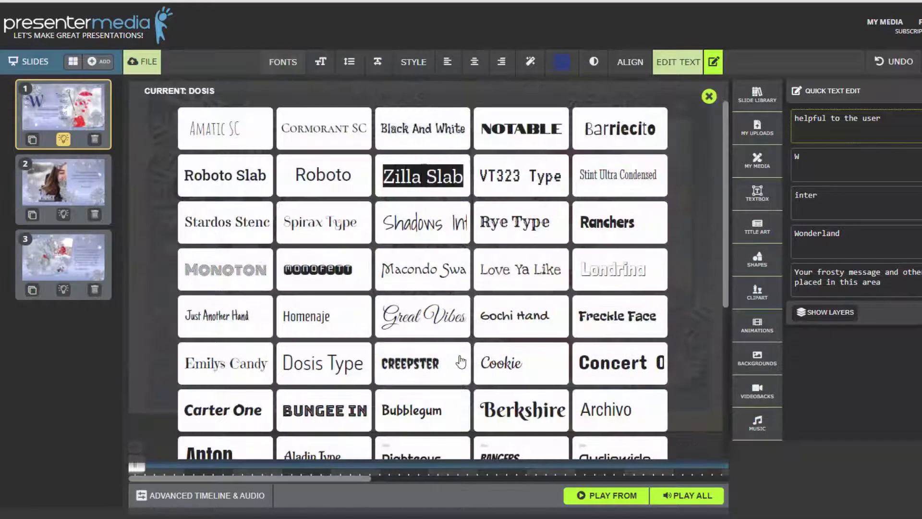
left_click(709, 96)
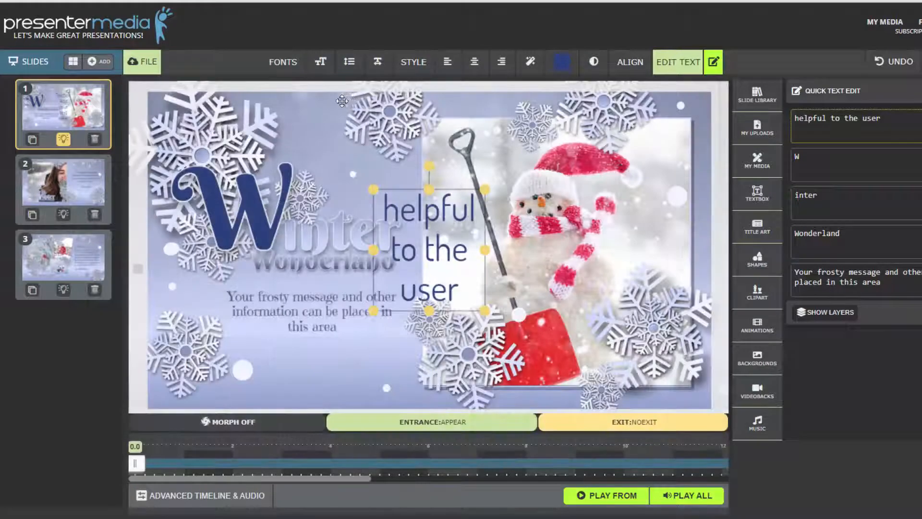
left_click(320, 63)
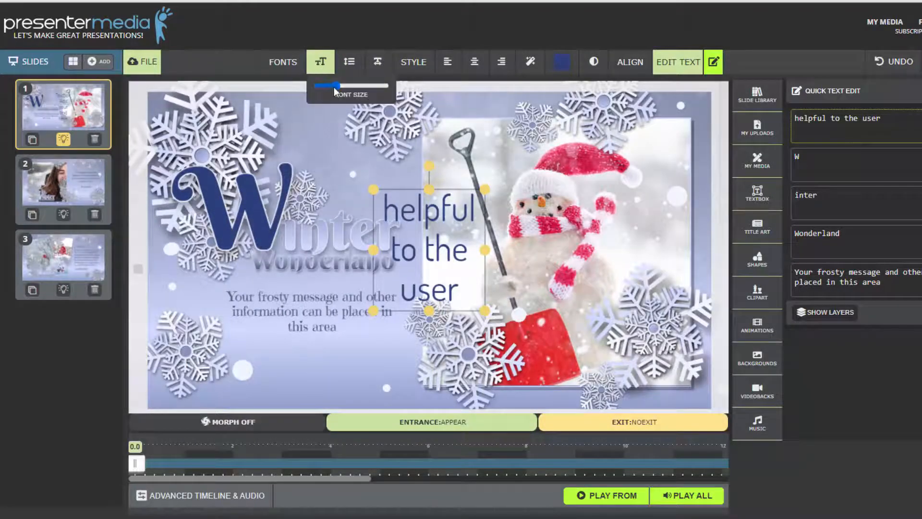
mouse_move(334, 90)
left_mouse_down()
mouse_move(350, 95)
mouse_move(340, 92)
left_mouse_up()
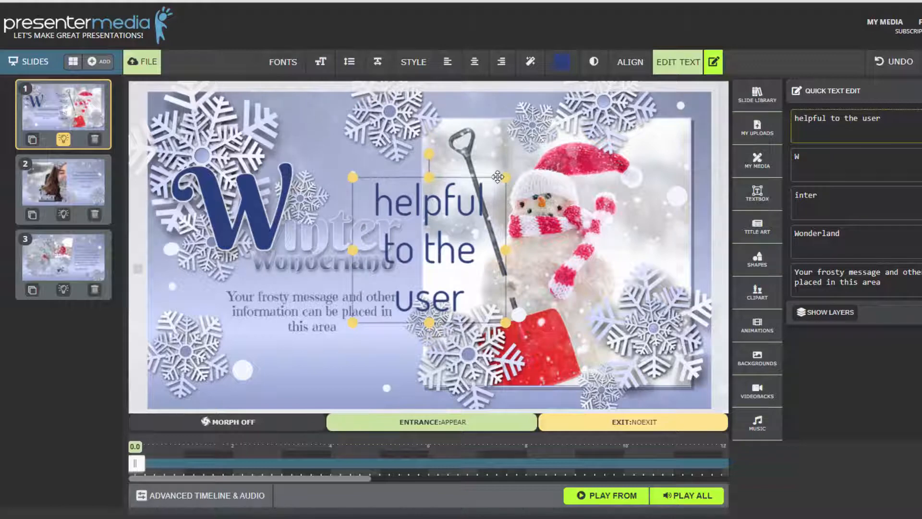
left_click(365, 238)
left_click(429, 180)
left_click(410, 200)
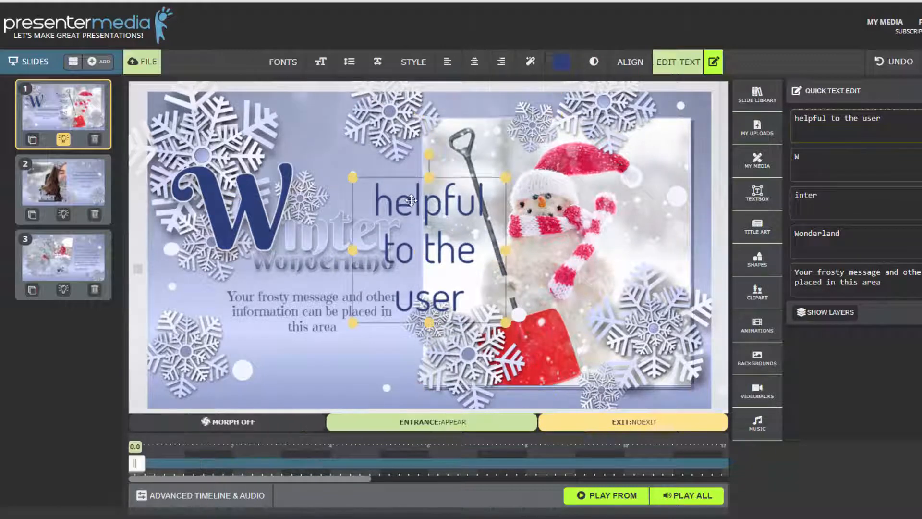
Enlarge the "helpful to the user" textbox and adjust its width so the text wraps onto two lines over the snowman photo.
left_click_drag(506, 184, 571, 161)
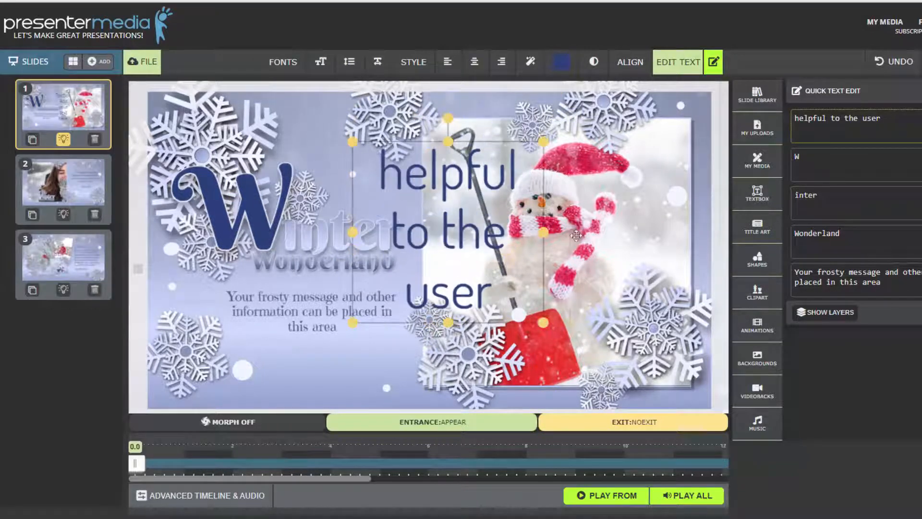
left_click_drag(543, 231, 679, 232)
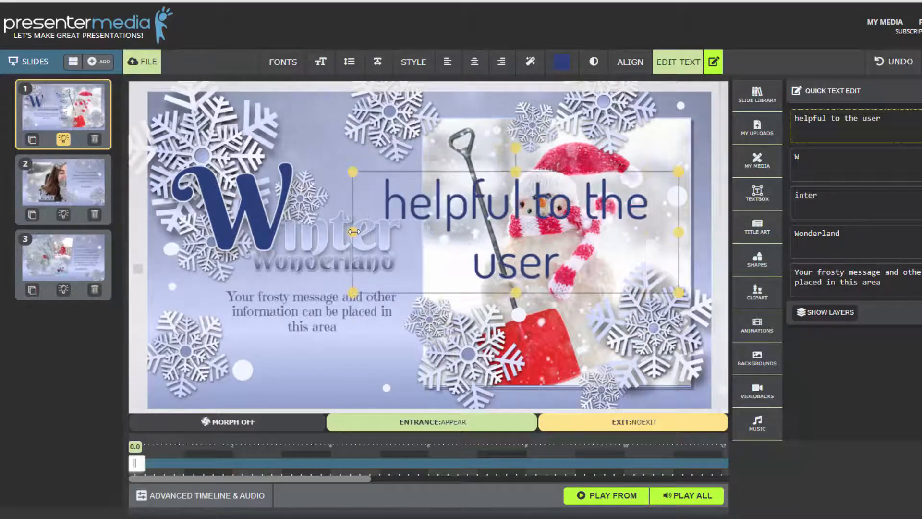
left_click_drag(354, 231, 451, 221)
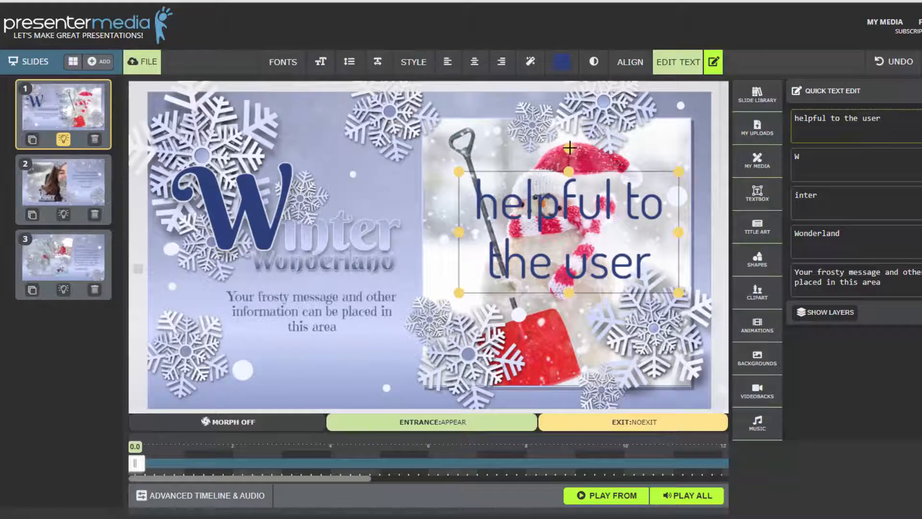
Rotate the "helpful to the user" textbox to a slight clockwise tilt and move it between the Winter title and the snowman.
left_click_drag(570, 147, 504, 154)
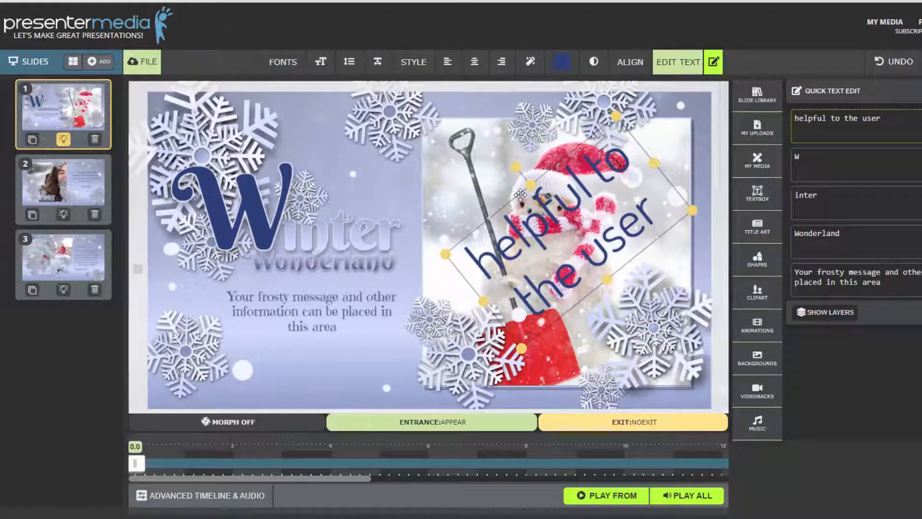
left_click_drag(520, 194, 446, 176)
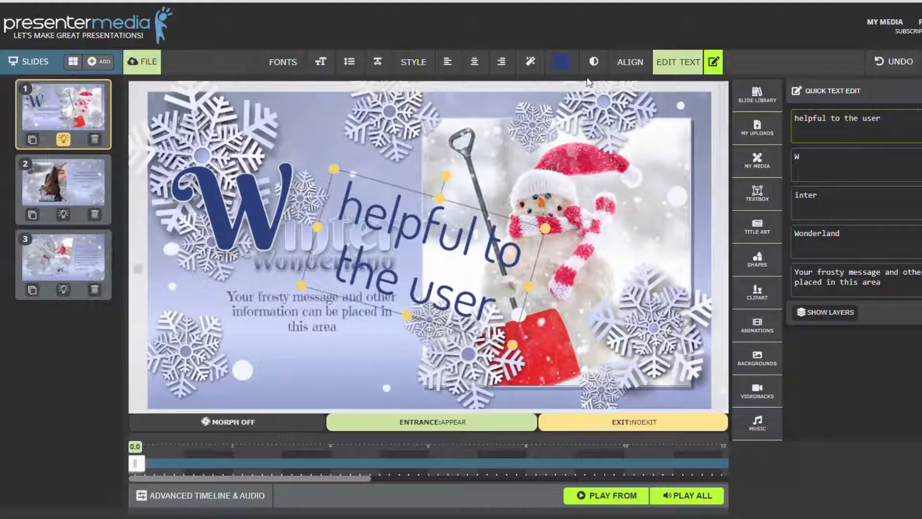
Reduce the opacity of the "helpful to the user" text so it looks semi-transparent.
left_click(594, 62)
left_click_drag(656, 87, 627, 93)
left_click(596, 69)
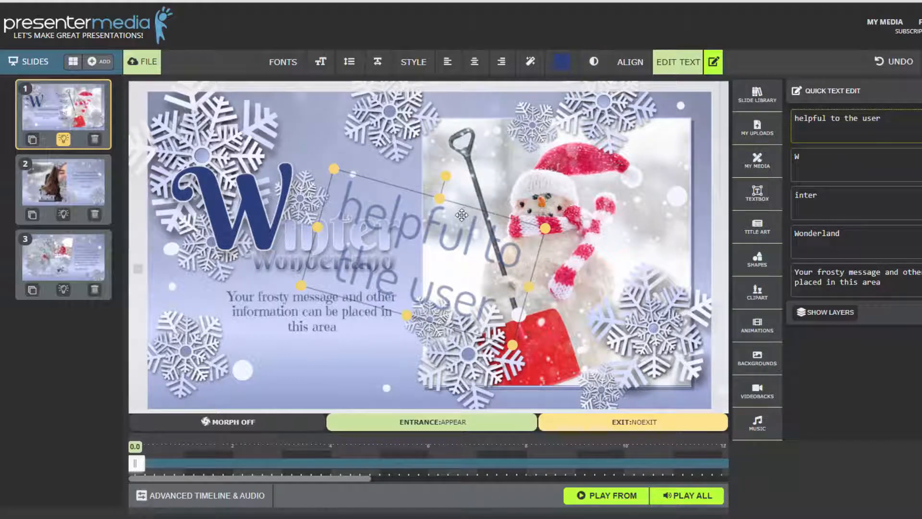
Delete the "helpful to the user" textbox from slide 1.
key("Delete")
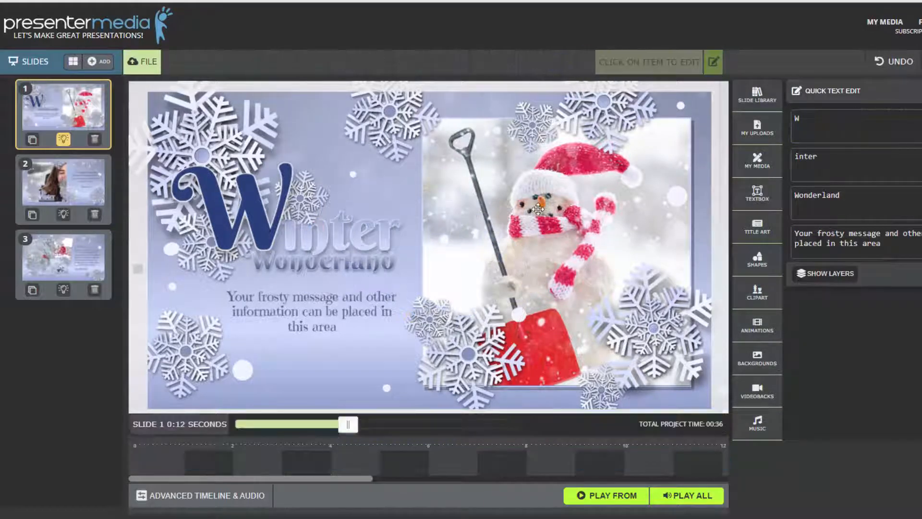
Look through the available title art designs down to the end of the collection.
left_click(758, 233)
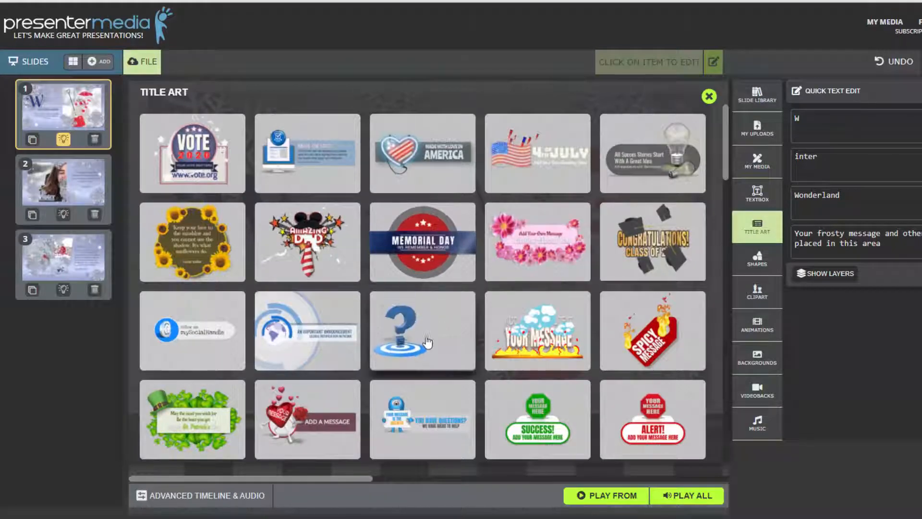
scroll(423, 340, "down", 5)
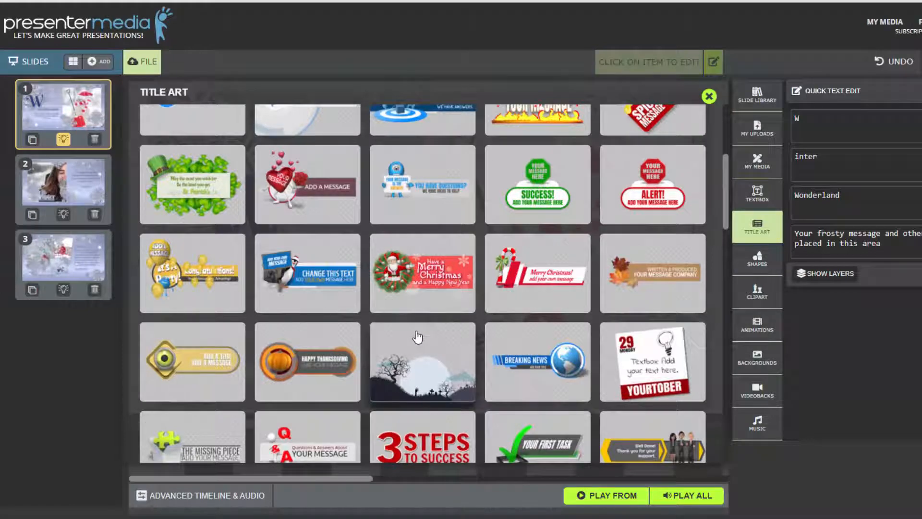
scroll(295, 360, "down", 4)
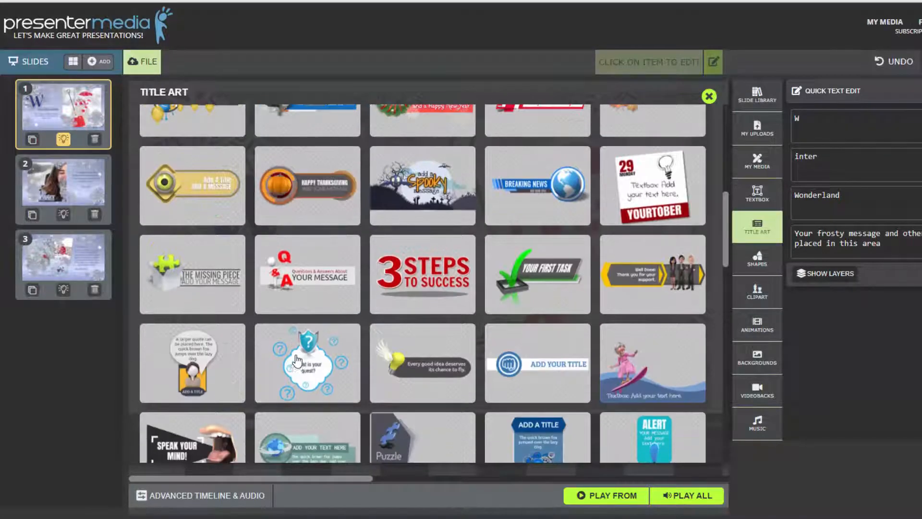
scroll(299, 355, "down", 4)
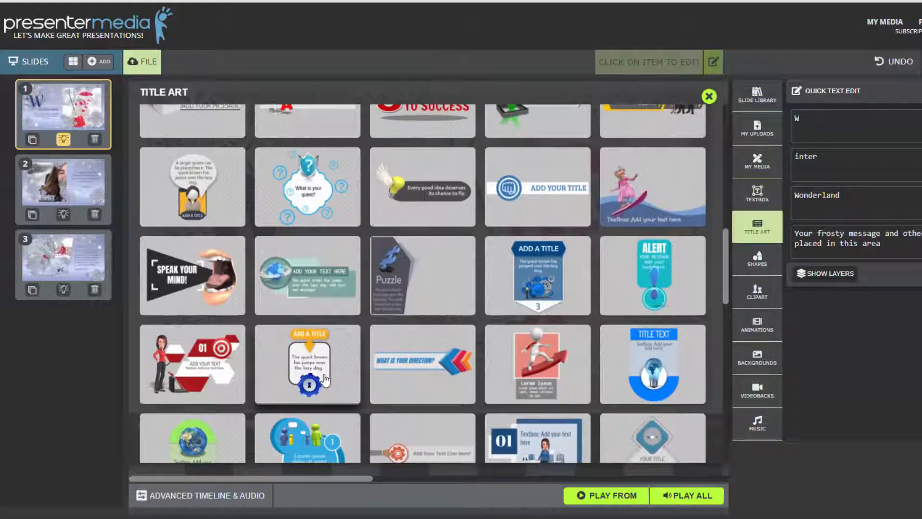
scroll(312, 370, "down", 3)
scroll(323, 380, "down", 4)
scroll(319, 374, "down", 5)
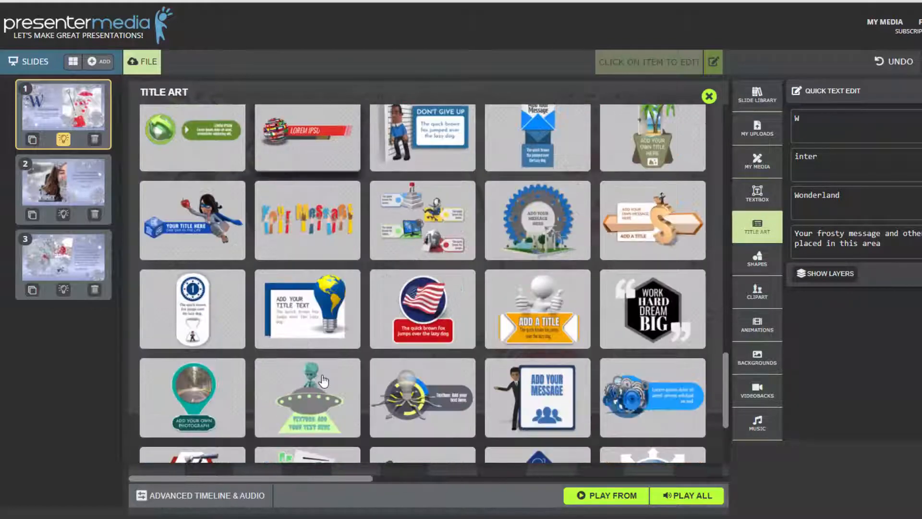
scroll(455, 378, "down", 3)
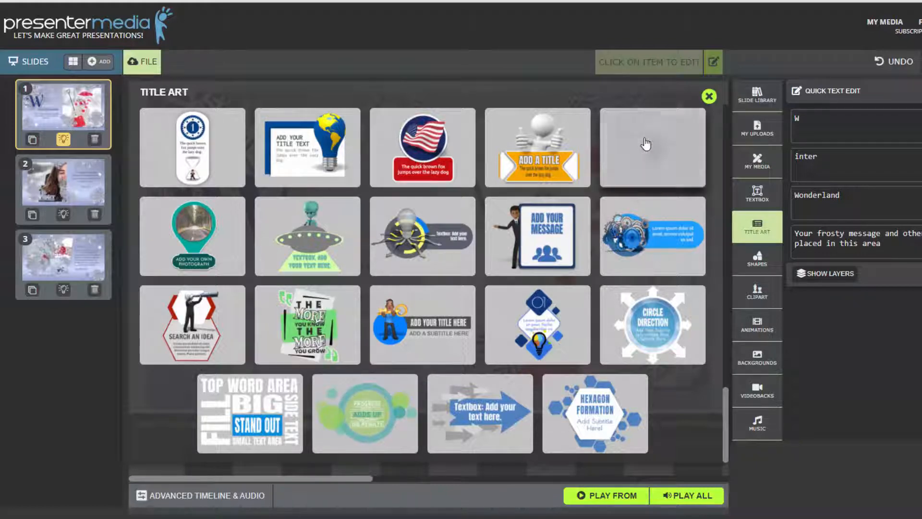
left_click(709, 96)
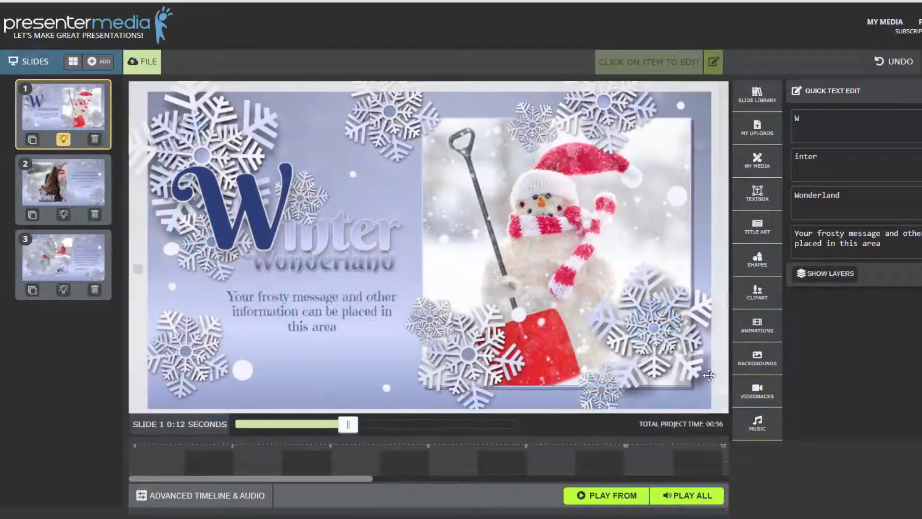
View the Shapes category of the shapes and icons library.
left_click(758, 262)
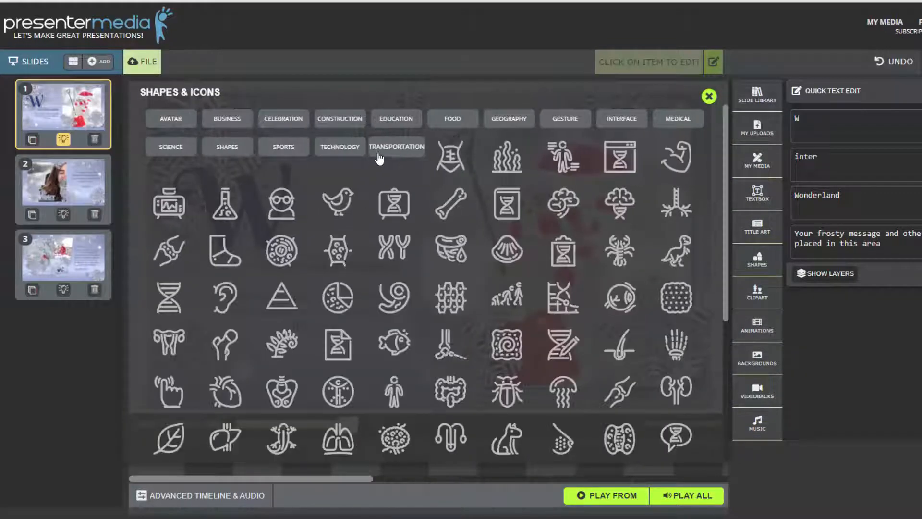
left_click(220, 153)
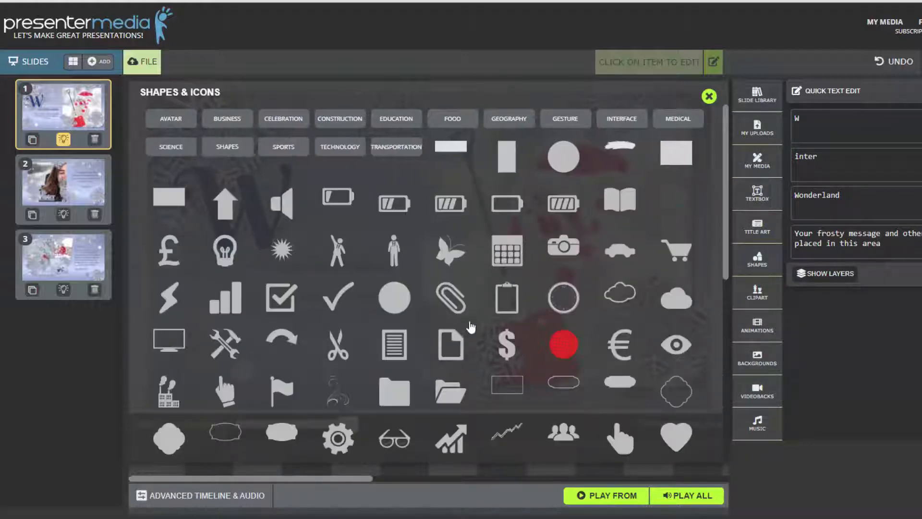
left_click(709, 96)
Browse the clipart library for figures and objects that could be placed on the slide.
left_click(759, 307)
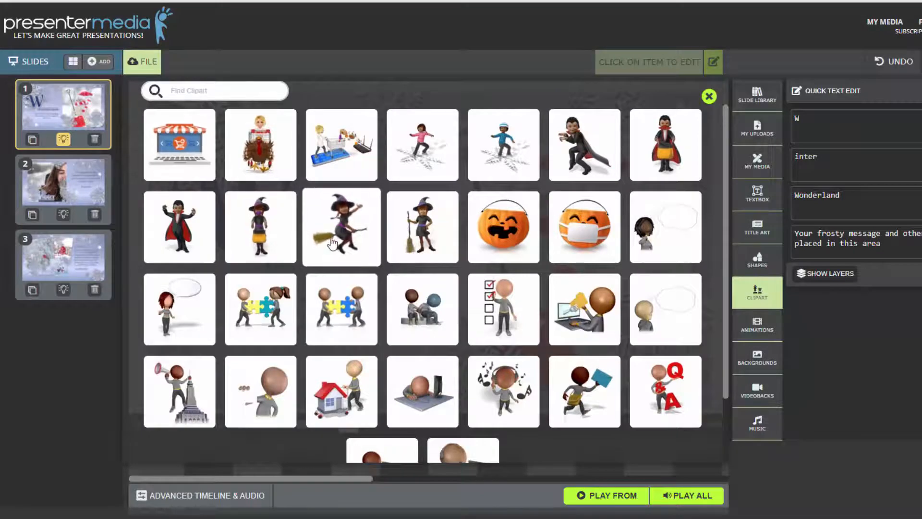
scroll(332, 242, "down", 2)
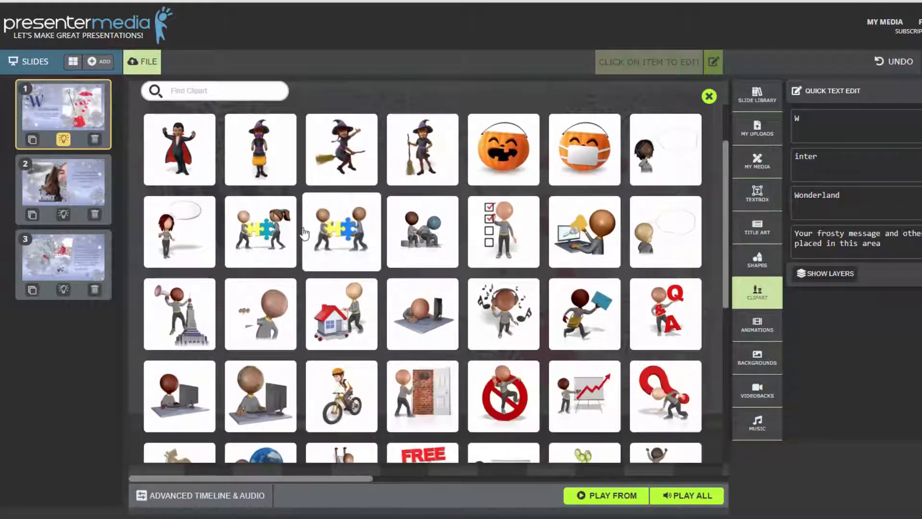
scroll(298, 235, "down", 4)
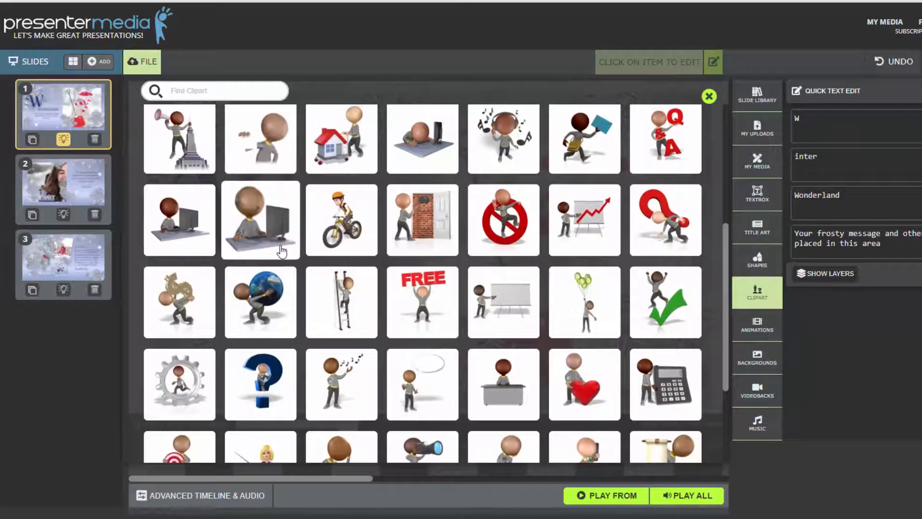
scroll(282, 252, "down", 4)
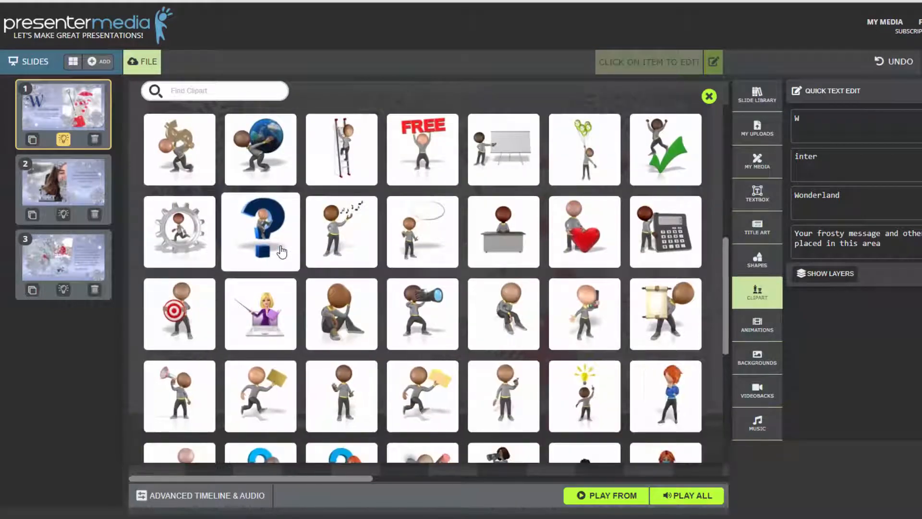
scroll(282, 252, "down", 6)
scroll(276, 262, "down", 2)
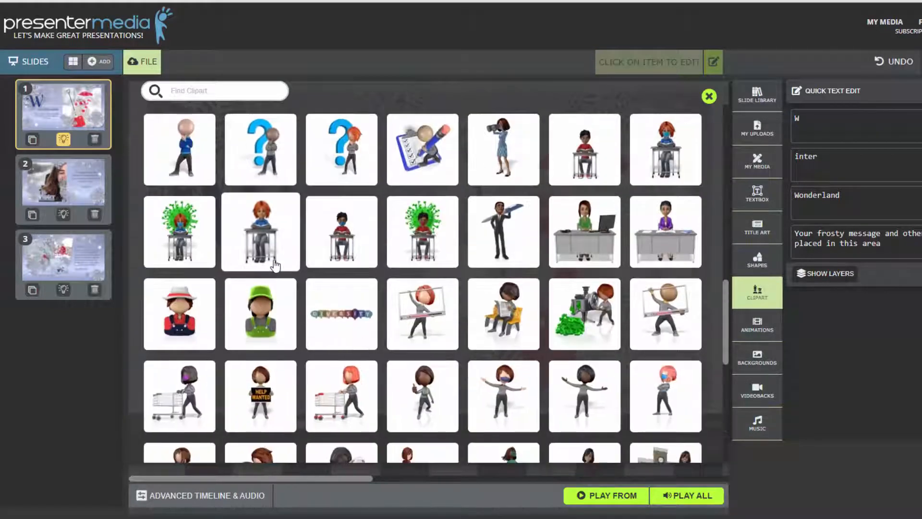
scroll(276, 269, "down", 4)
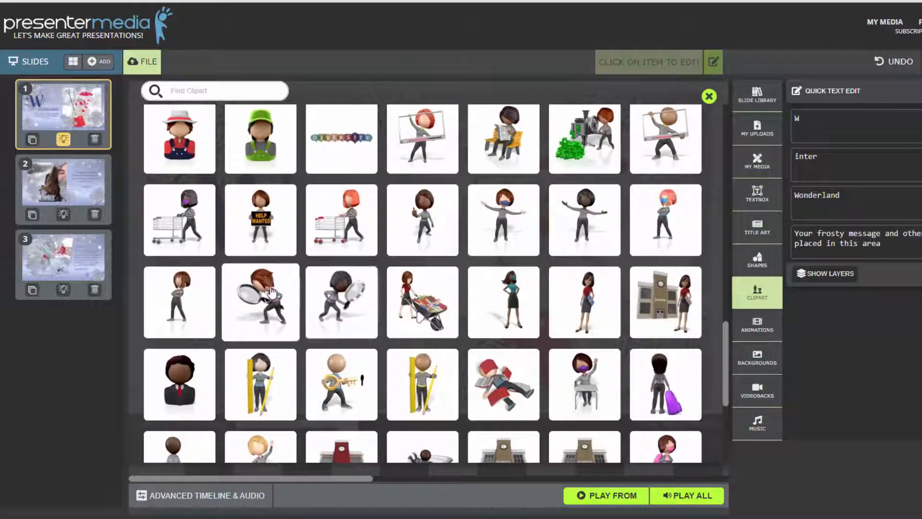
scroll(265, 294, "down", 4)
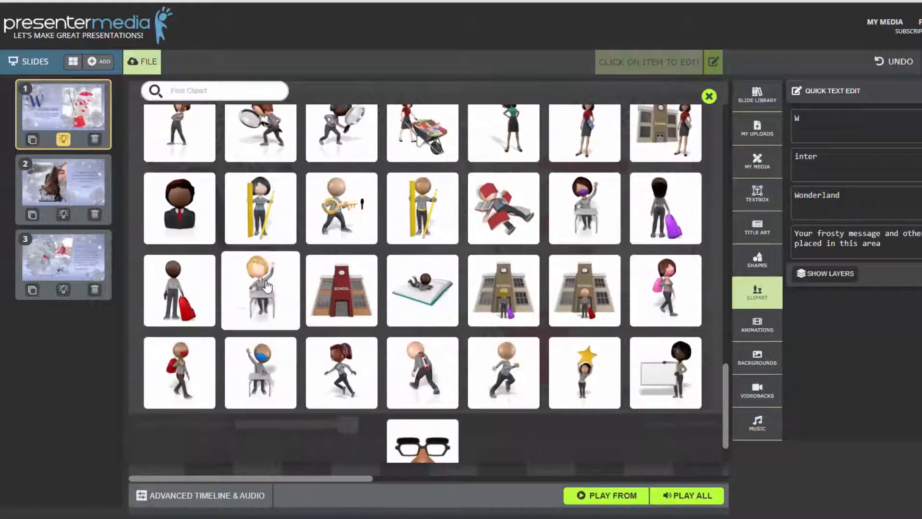
scroll(305, 312, "down", 4)
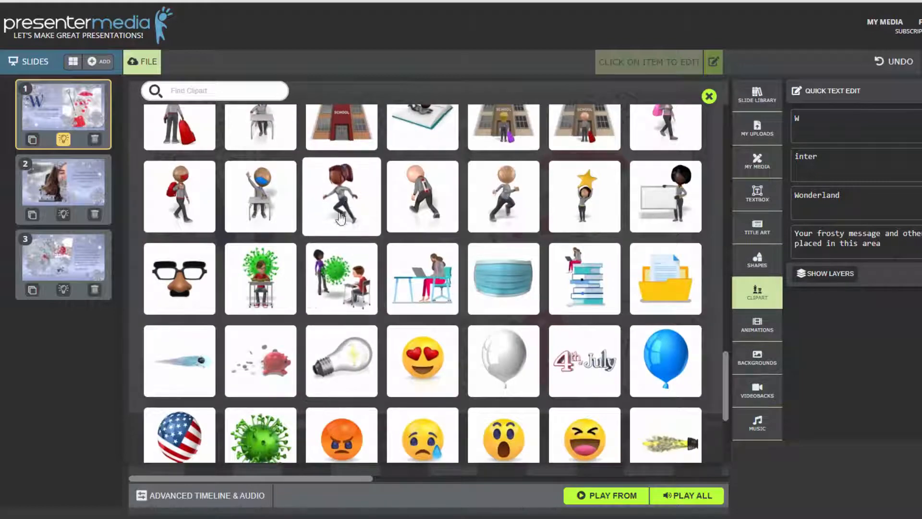
scroll(259, 338, "up", 5)
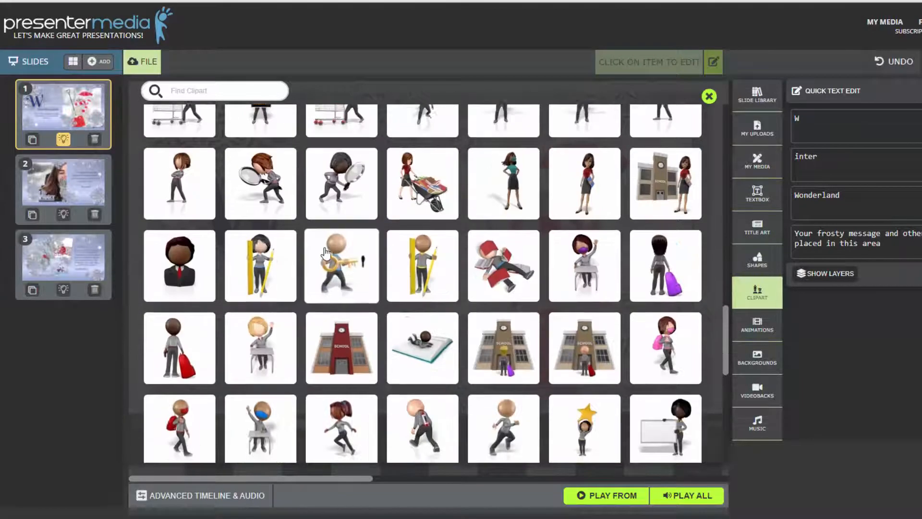
Try the clipart of a blonde student raising a hand at a desk over the snowman photo and remove it.
left_click(266, 353)
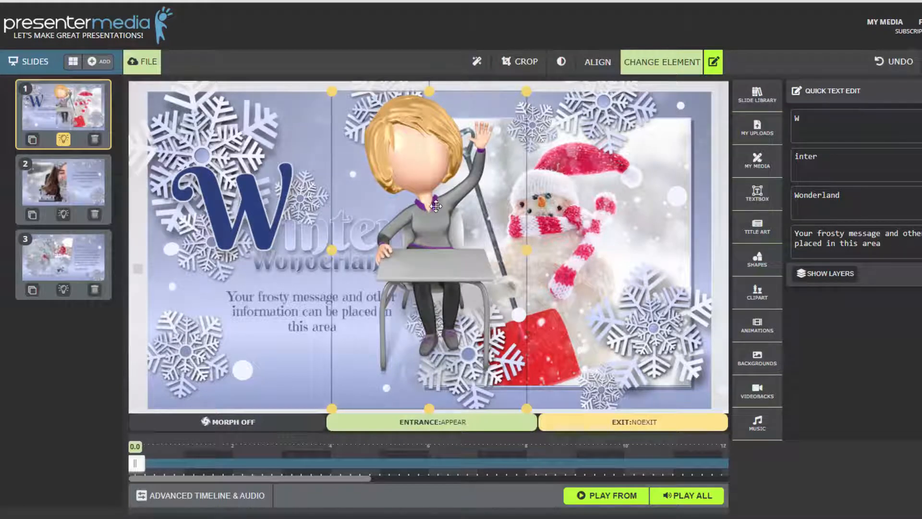
left_click_drag(423, 300, 561, 295)
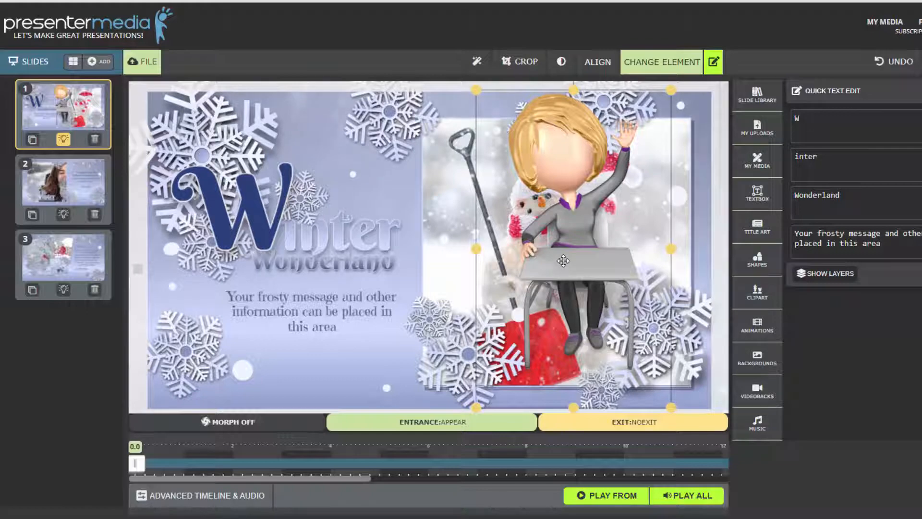
key("Delete")
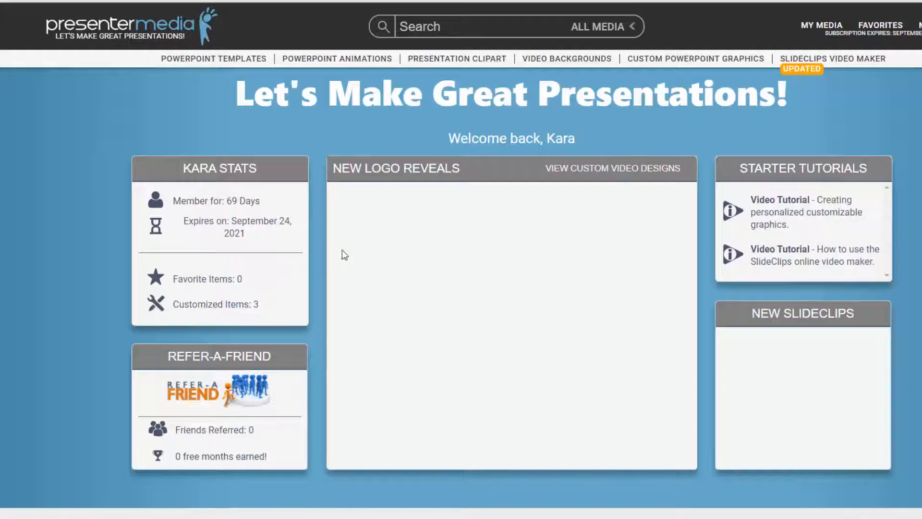
On the PresenterMedia website, give the Young Girl Riding Snowflake holiday clipart a green jacket and red hair, and save it in My Media.
mouse_move(457, 58)
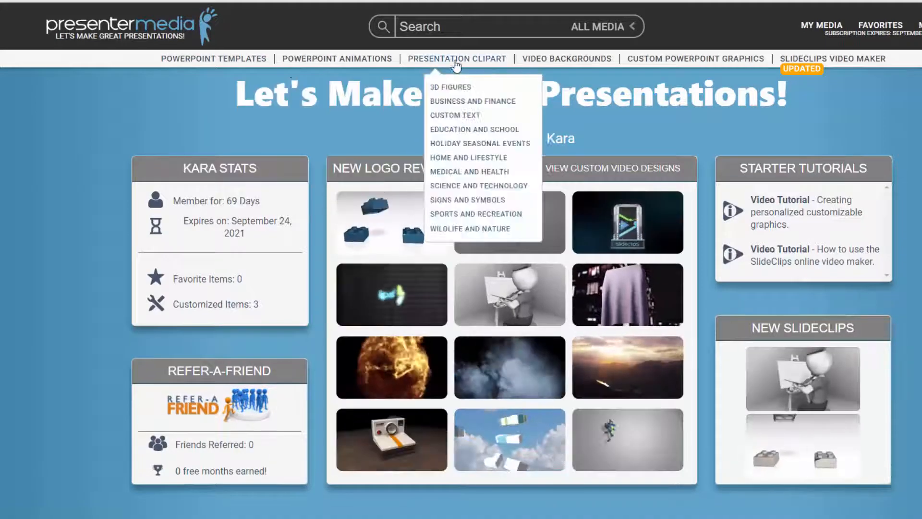
left_click(457, 144)
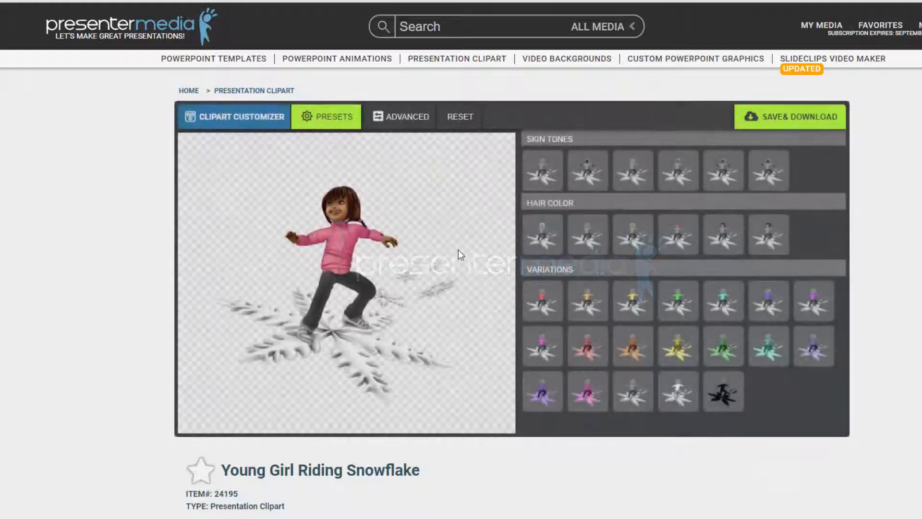
left_click(681, 309)
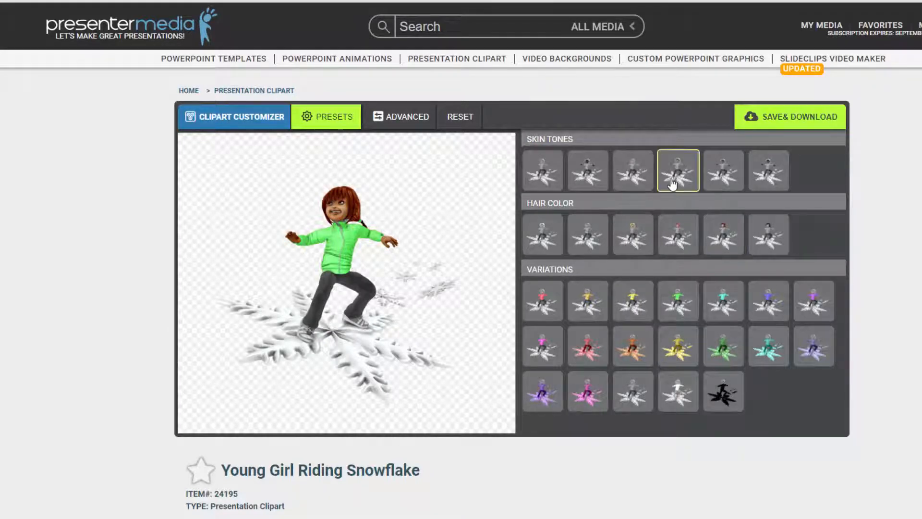
left_click(786, 114)
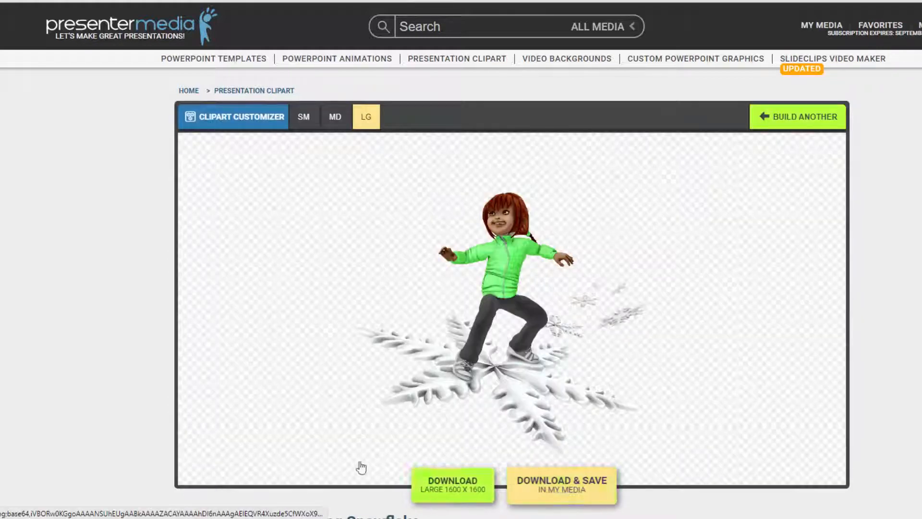
left_click(562, 483)
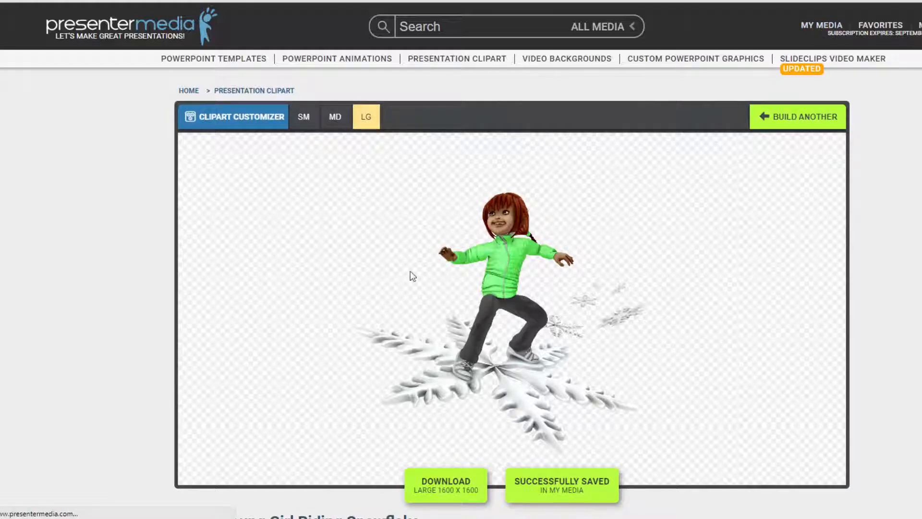
left_click(805, 27)
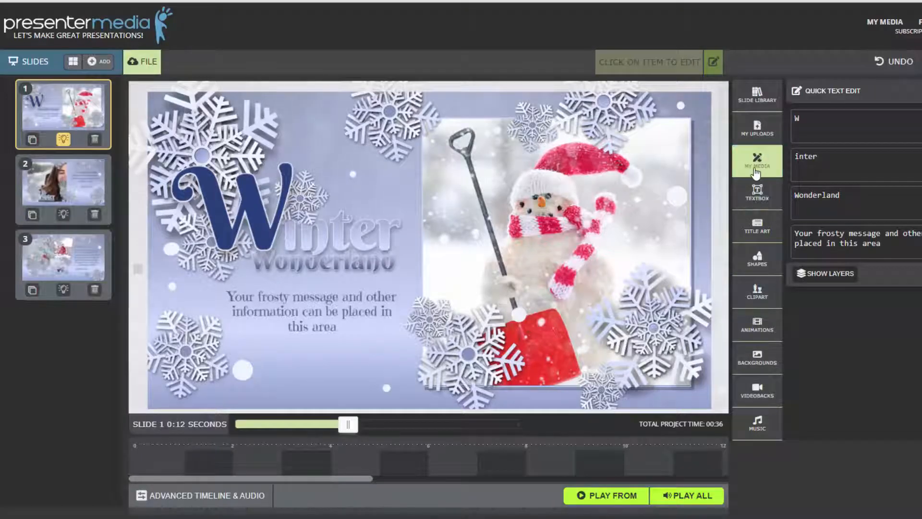
Insert the saved snowflake-riding girl clipart on slide 1, shrink it and place it over the message text below the Wonderland title.
left_click(757, 166)
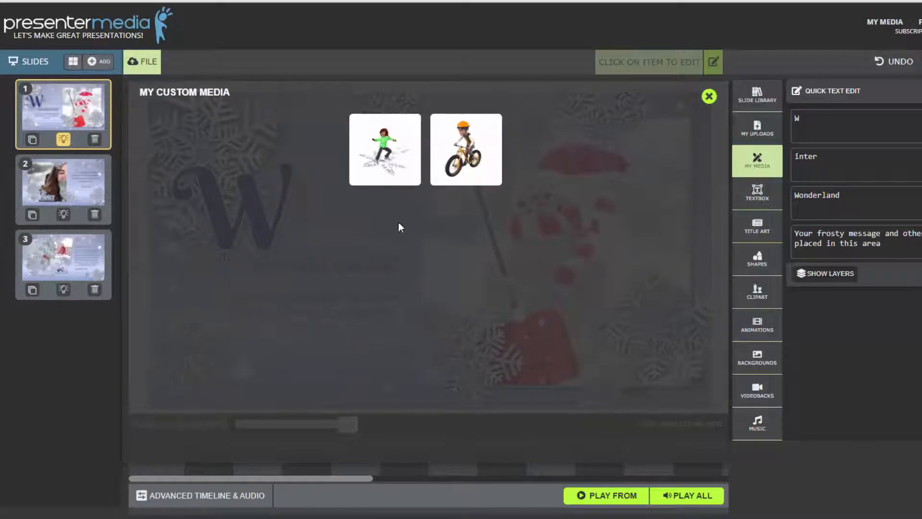
left_click(385, 151)
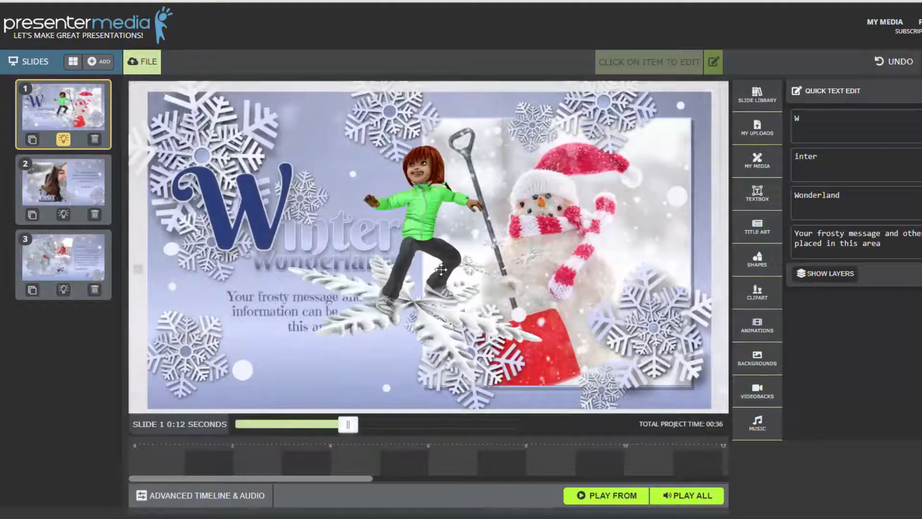
left_click(454, 262)
left_click_drag(418, 219, 562, 259)
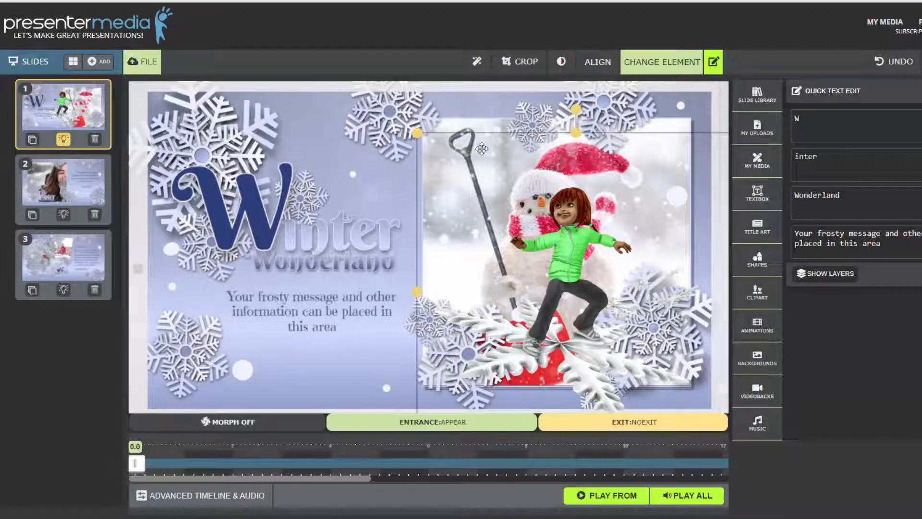
left_click_drag(415, 132, 552, 265)
left_click_drag(632, 317, 347, 313)
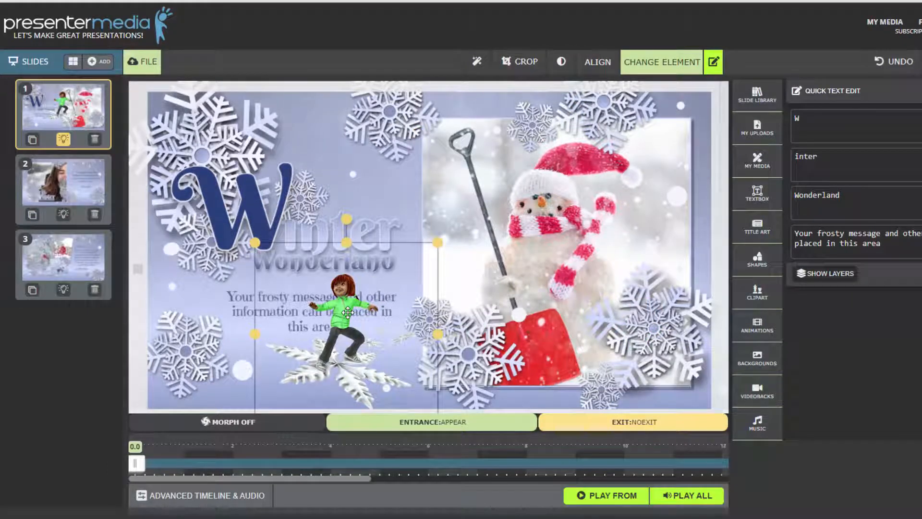
Insert the "Your Custom MESSAGE!" banner sign from the animation library on slide 1.
left_click(757, 325)
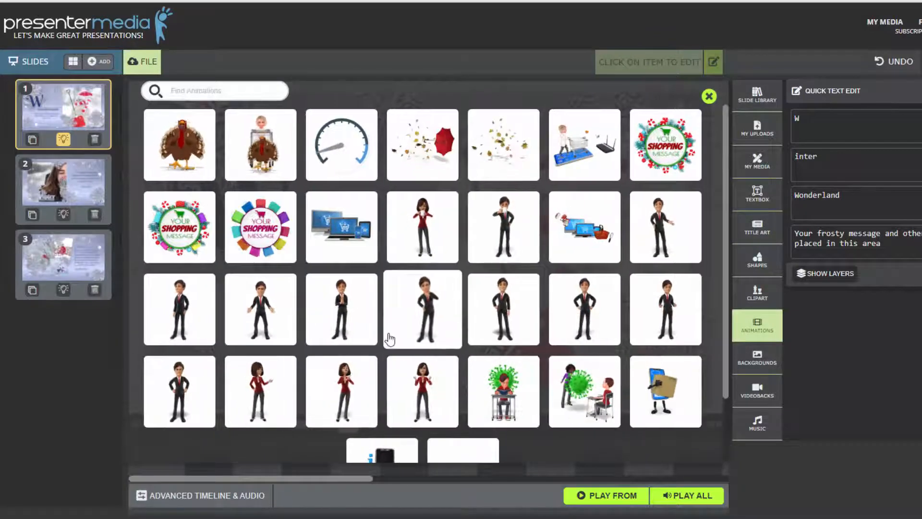
scroll(387, 340, "down", 2)
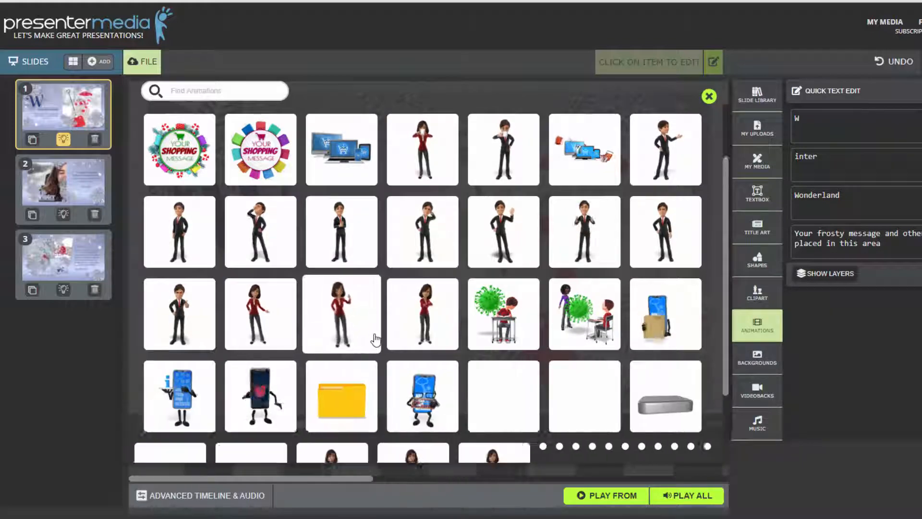
scroll(372, 339, "down", 3)
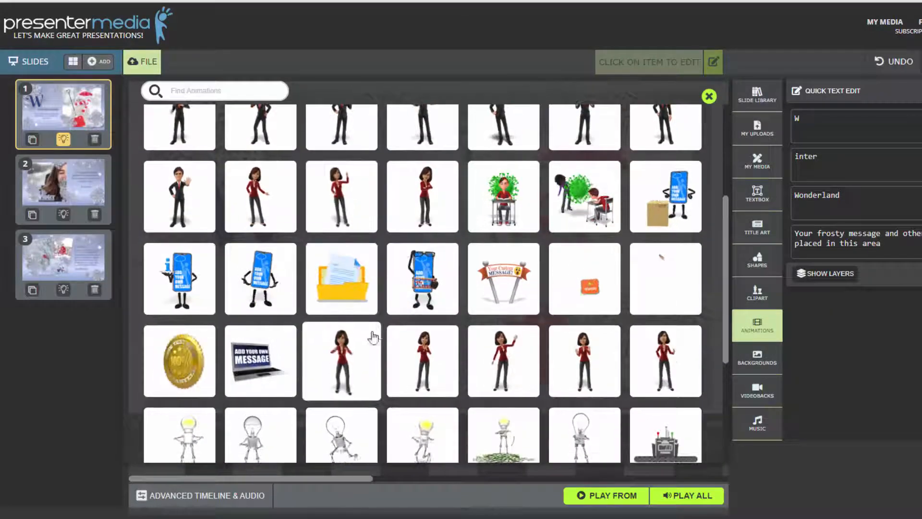
left_click(505, 285)
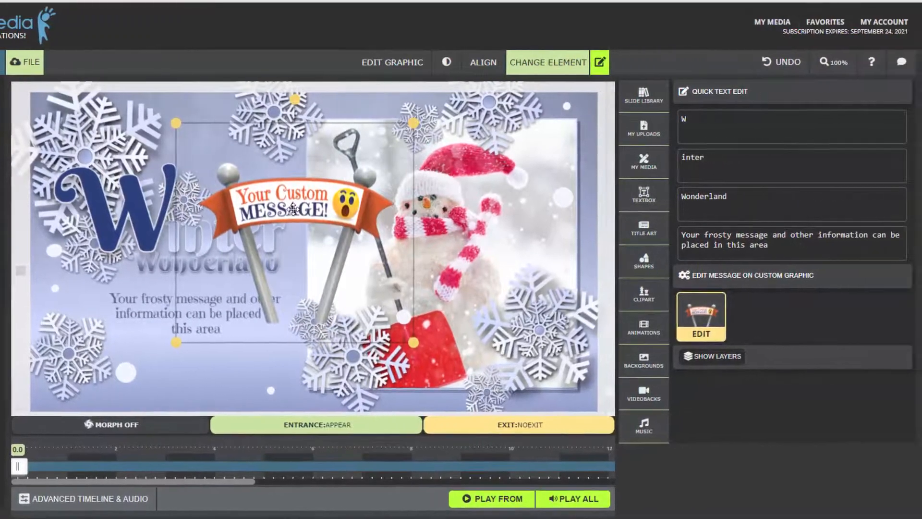
Customise the sign's message to read "Happy Winter" on the first line and "EVERYONE" on the second.
left_click(699, 336)
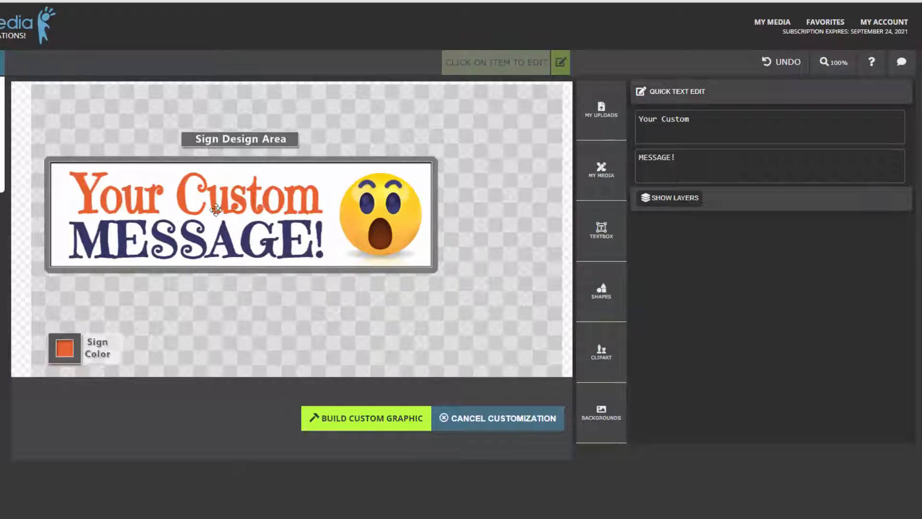
triple_click(110, 198)
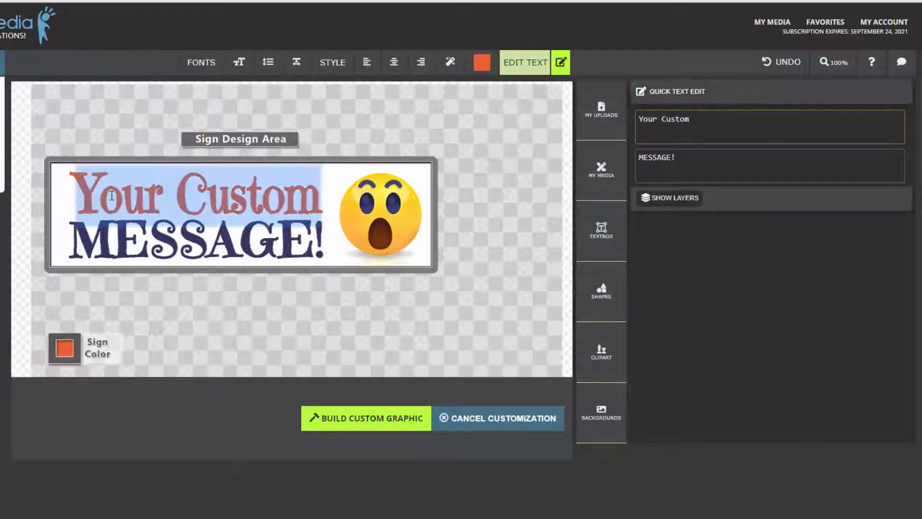
type("Happy ")
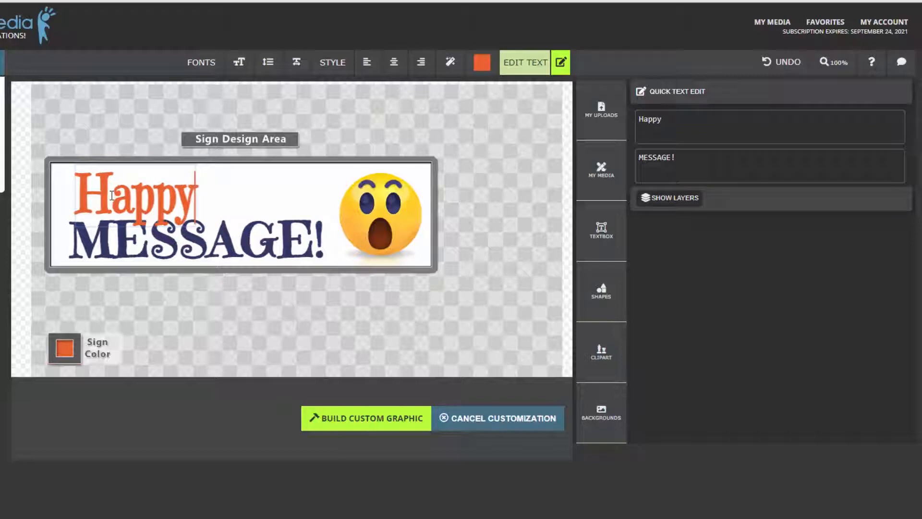
type("W")
key("BackSpace")
type("Win")
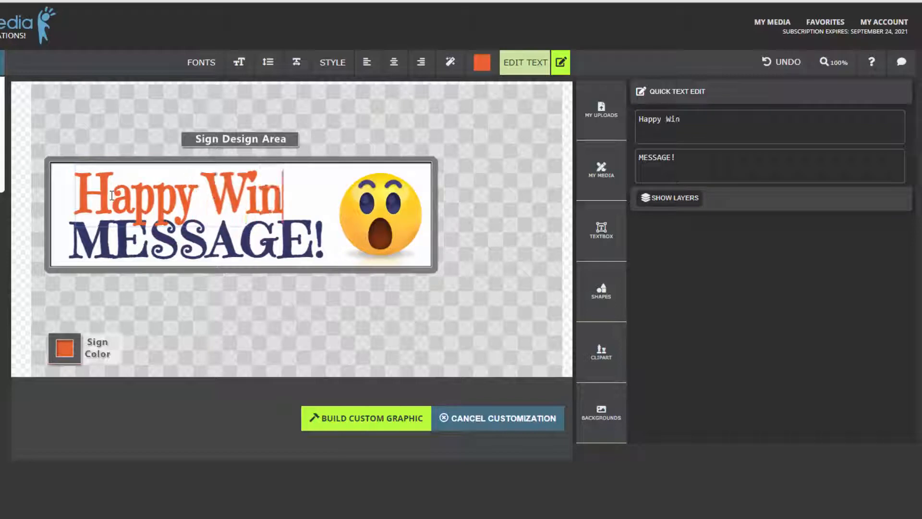
type("ter")
left_click(159, 250)
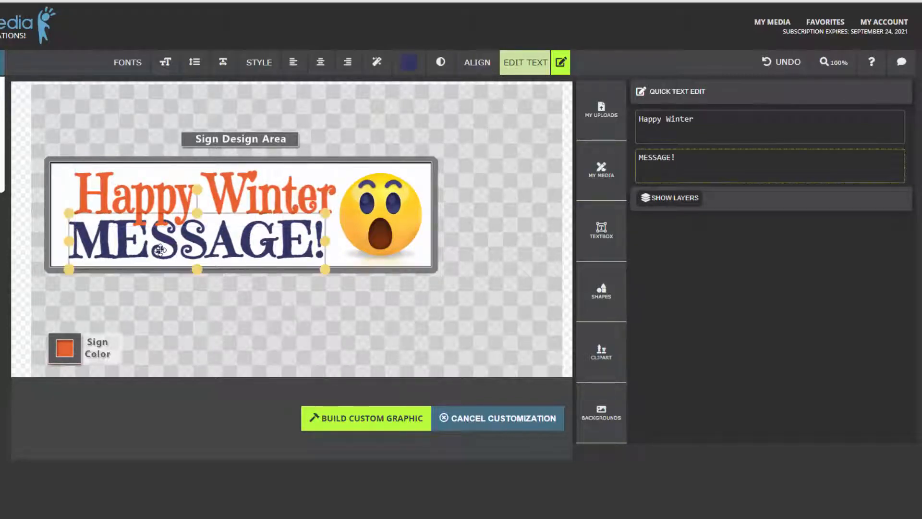
double_click(160, 250)
type("EVERYONE")
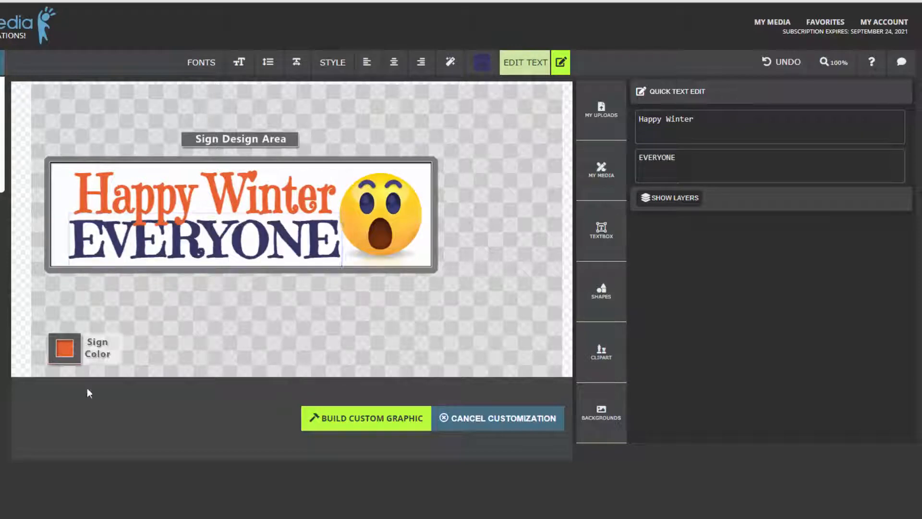
Set the sign colour to the muted blue #556188 and build the custom graphic.
left_click(70, 351)
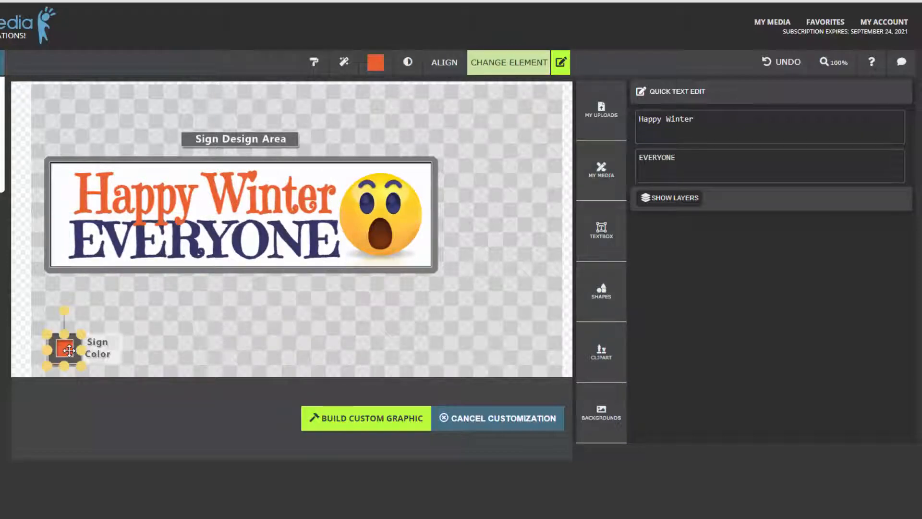
left_click(380, 65)
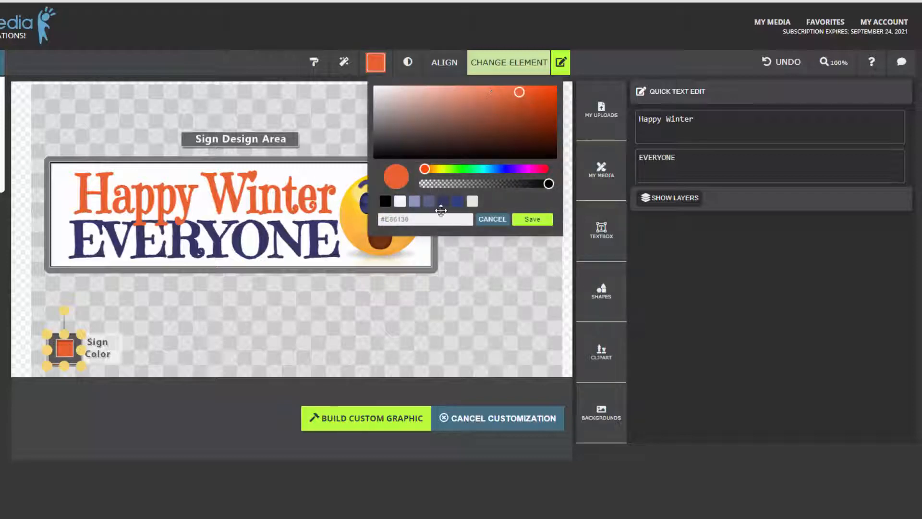
left_click(429, 202)
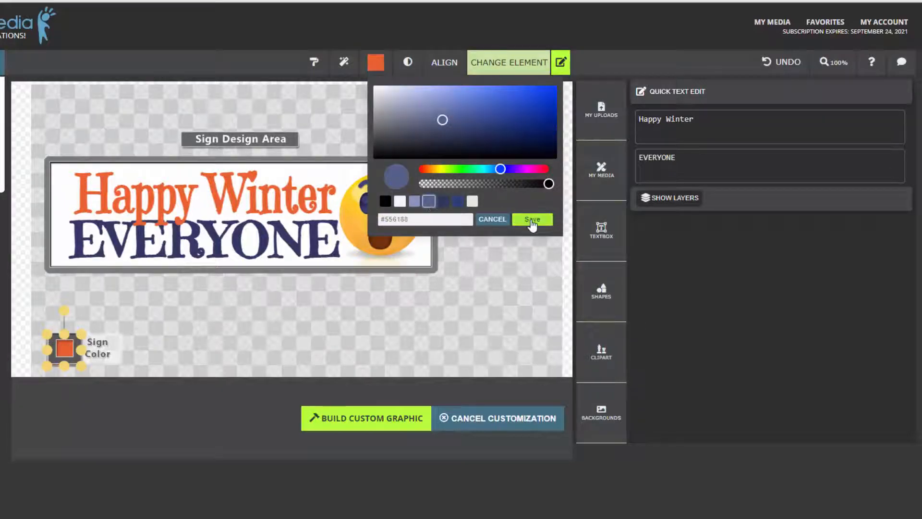
left_click(532, 220)
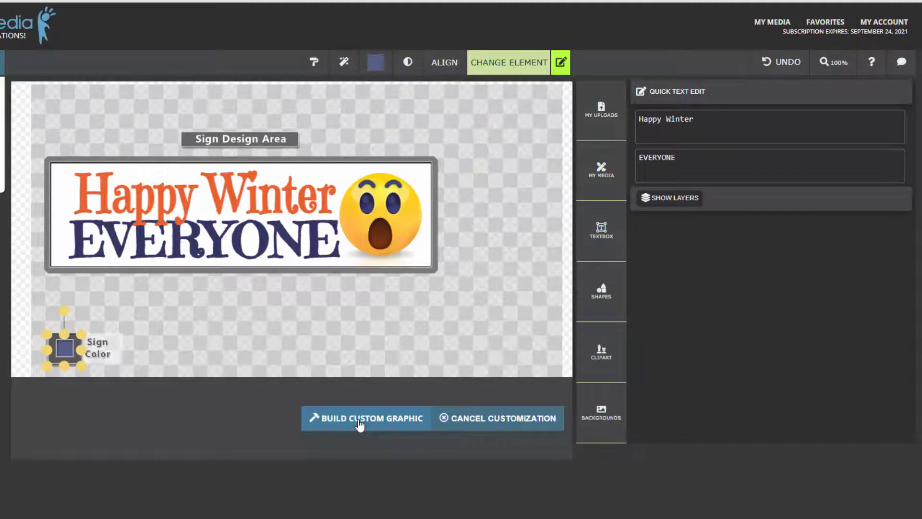
left_click(360, 420)
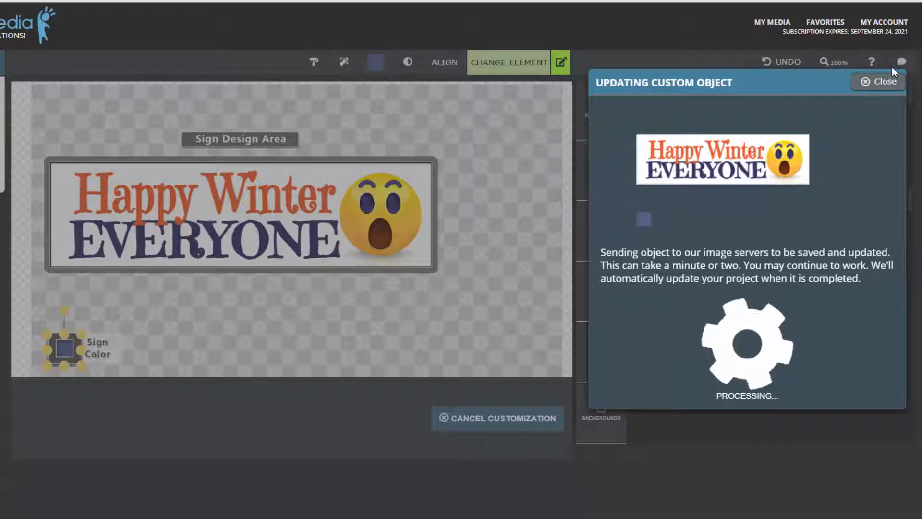
left_click(889, 80)
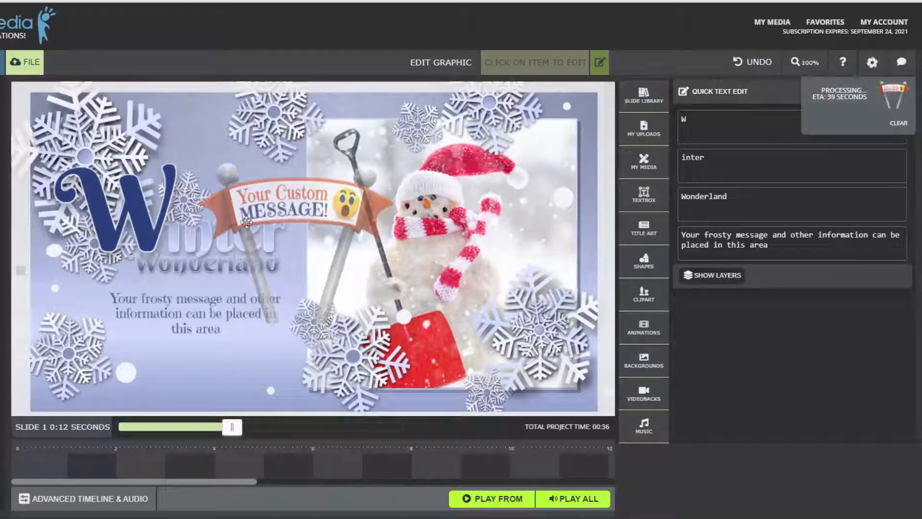
Move the sign to the lower-left area of slide 1, below the large W.
left_click(305, 214)
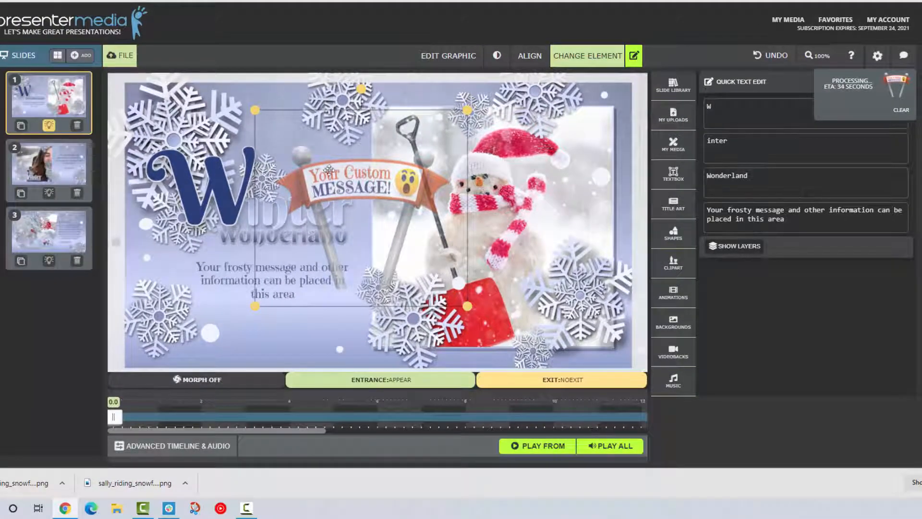
left_click_drag(337, 195, 207, 271)
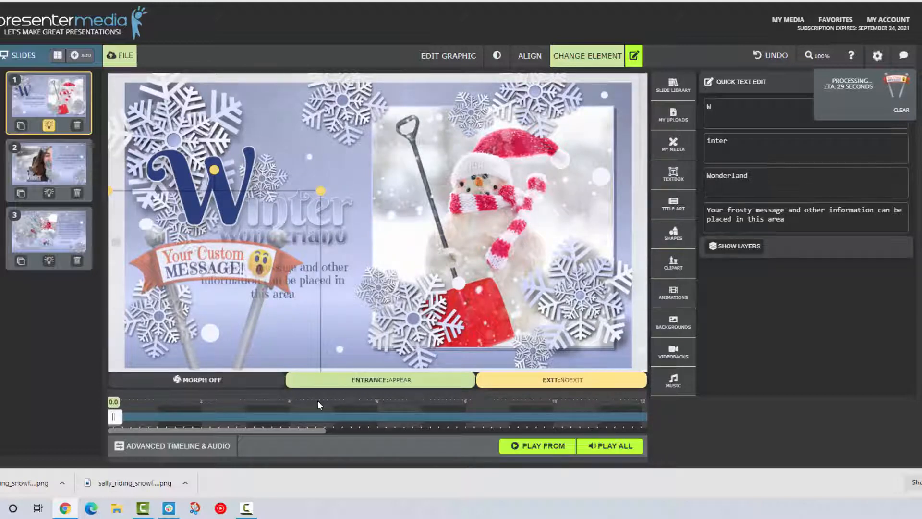
Look through the background image library for pictures that could be used on the slide.
left_click(665, 332)
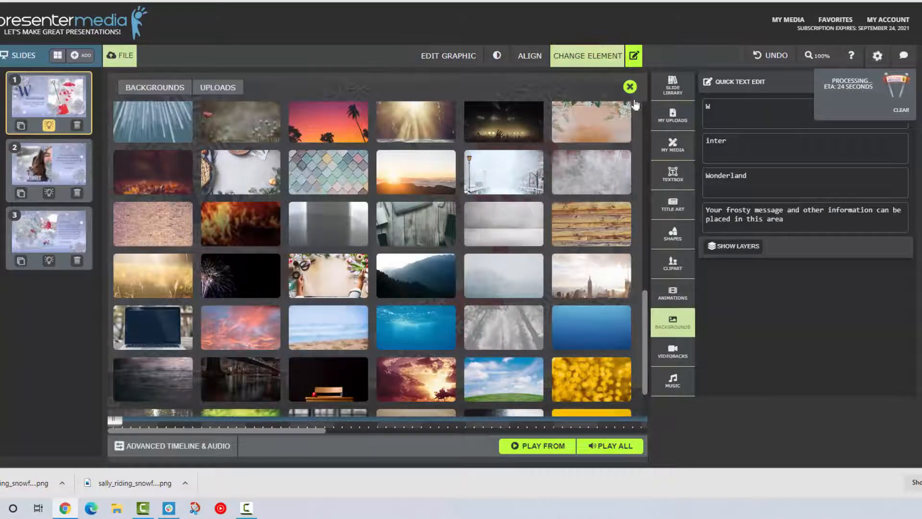
left_click(629, 86)
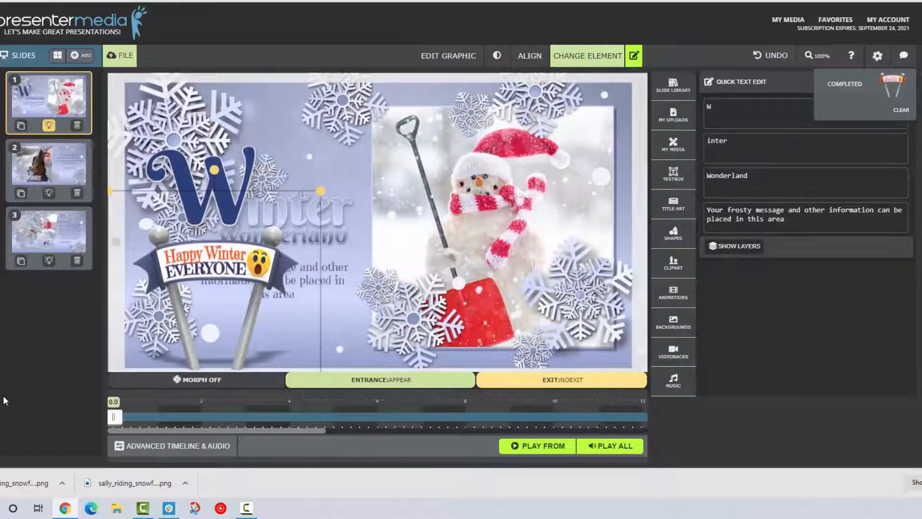
left_click(243, 121)
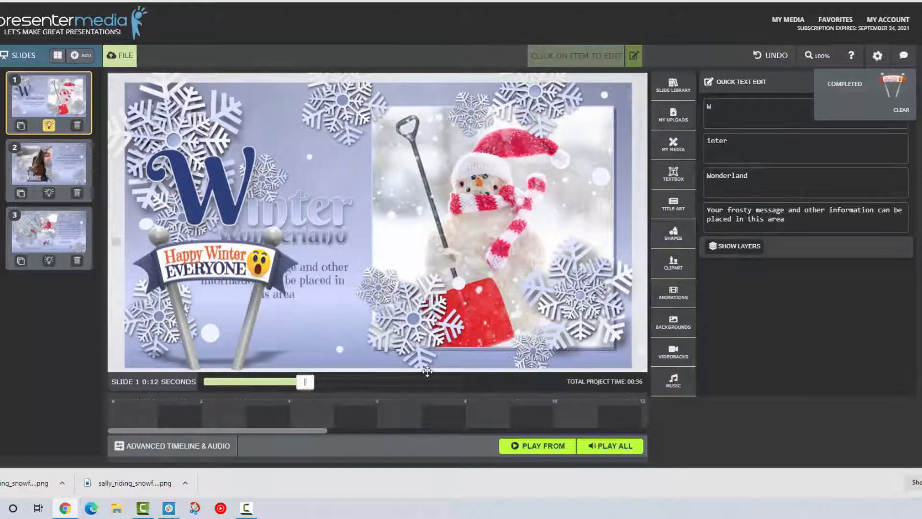
left_click(455, 361)
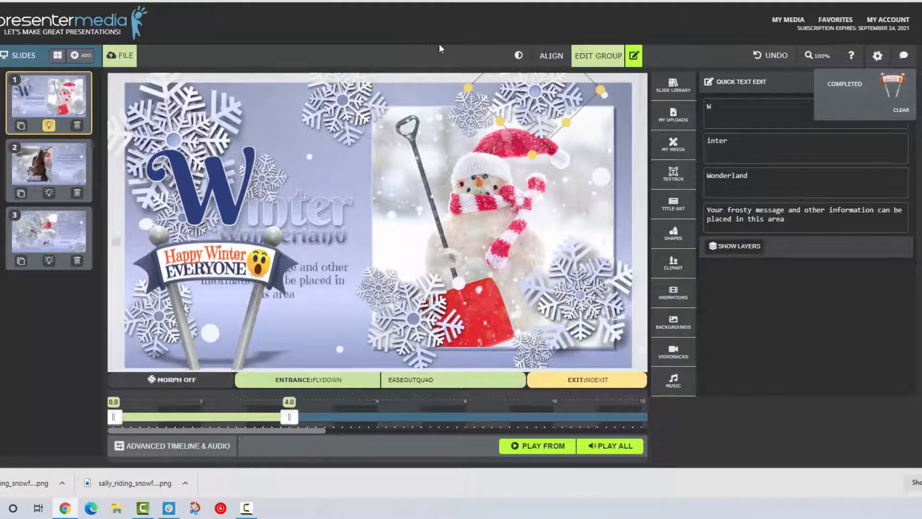
Insert the fireworks video with the triangular play logo from the video background library on slide 1.
left_click(673, 352)
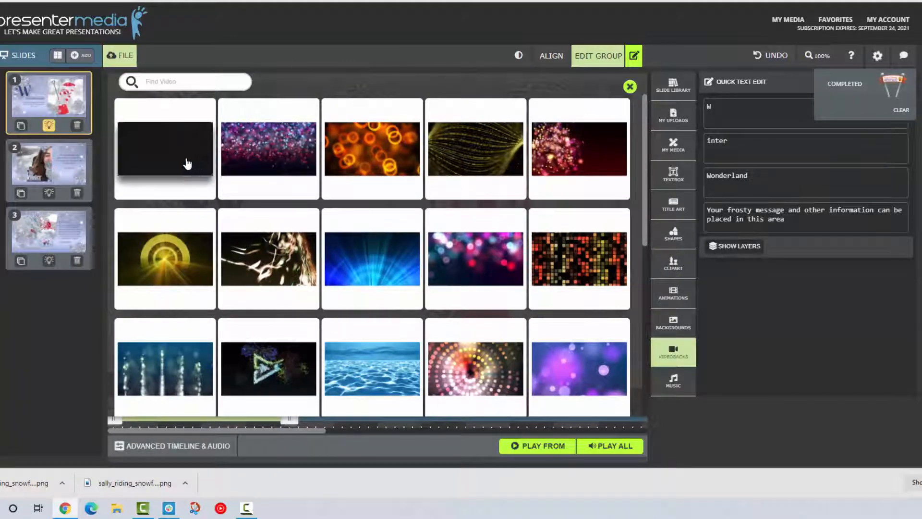
scroll(447, 319, "down", 2)
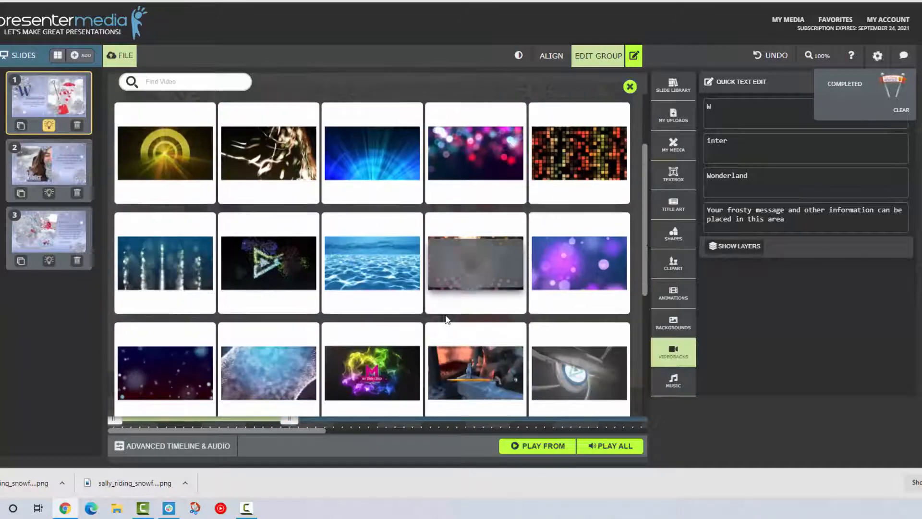
left_click(282, 272)
left_click(366, 258)
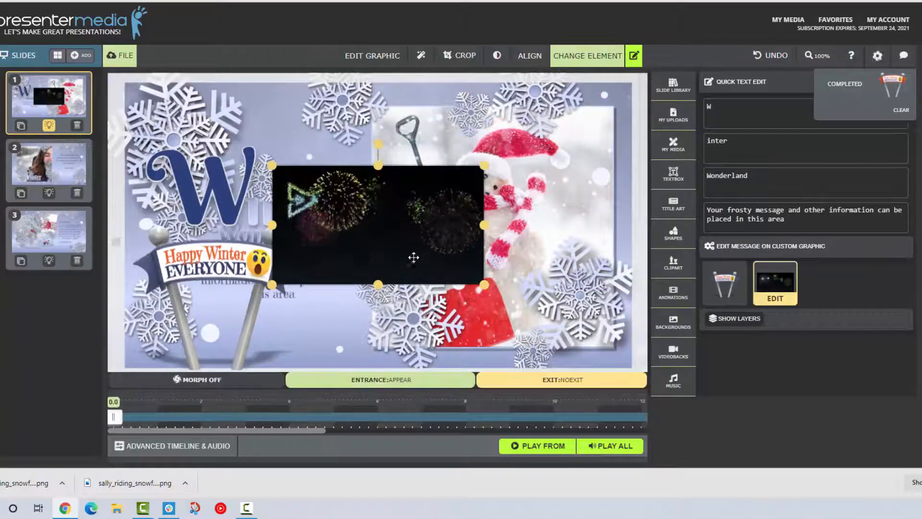
Replace the placeholder play logo in the fireworks video's custom graphic with the uploaded black-and-blue presentermedia logo.
left_click(779, 301)
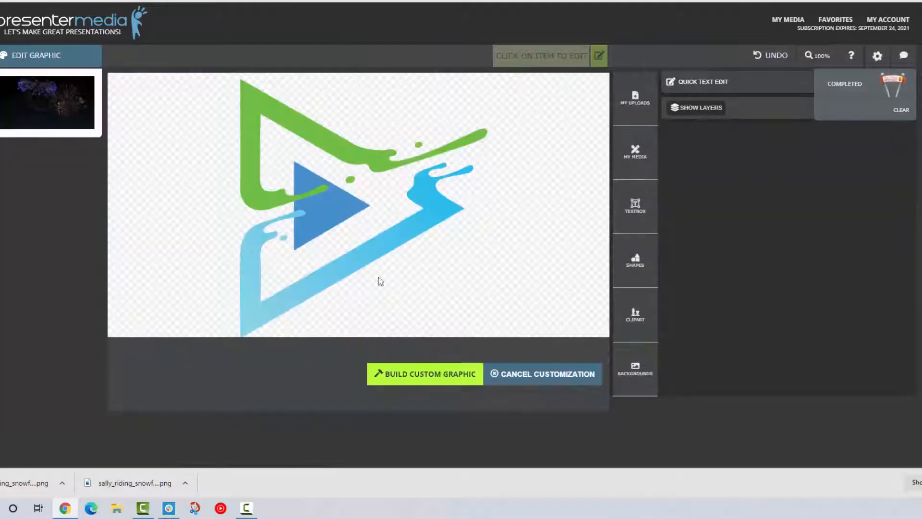
left_click(345, 233)
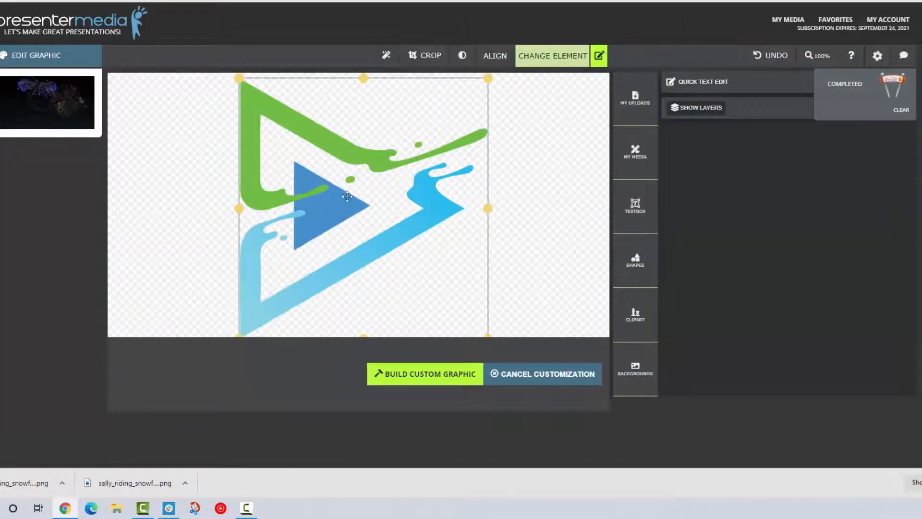
left_click(551, 55)
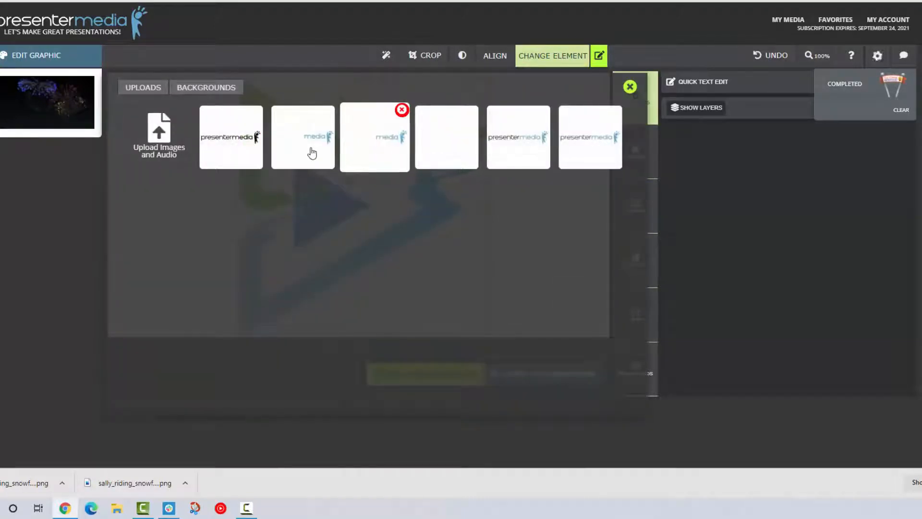
left_click(523, 140)
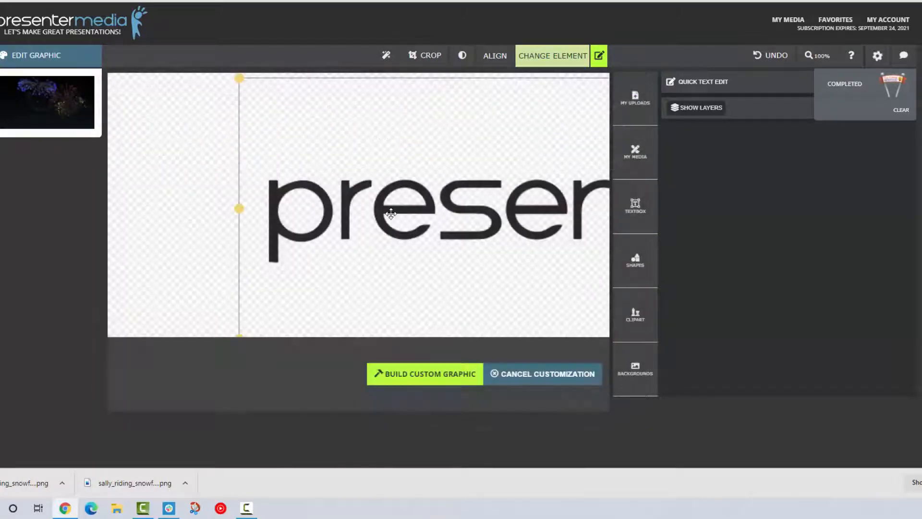
Shrink the presentermedia logo to fit, centre it in the design area and build the custom graphic.
left_click_drag(240, 78, 549, 154)
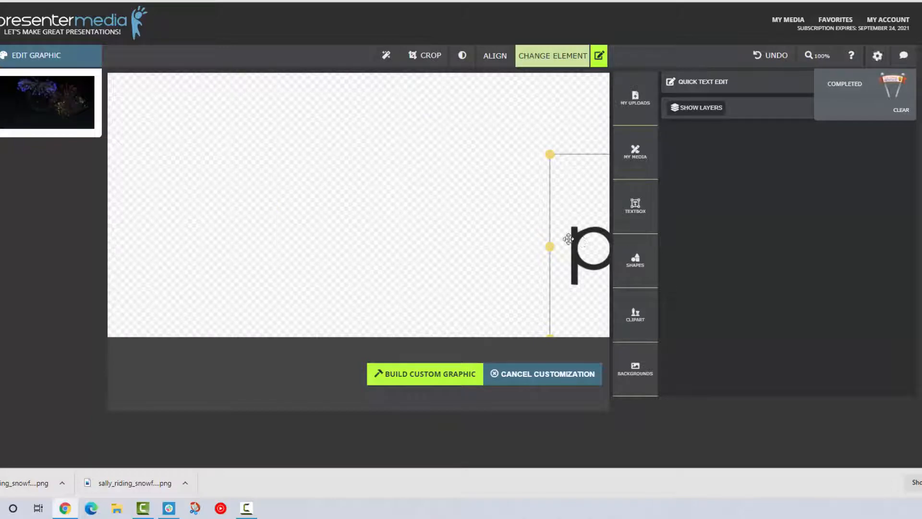
left_click_drag(570, 239, 168, 179)
left_click_drag(146, 94, 372, 192)
left_click_drag(486, 218, 208, 200)
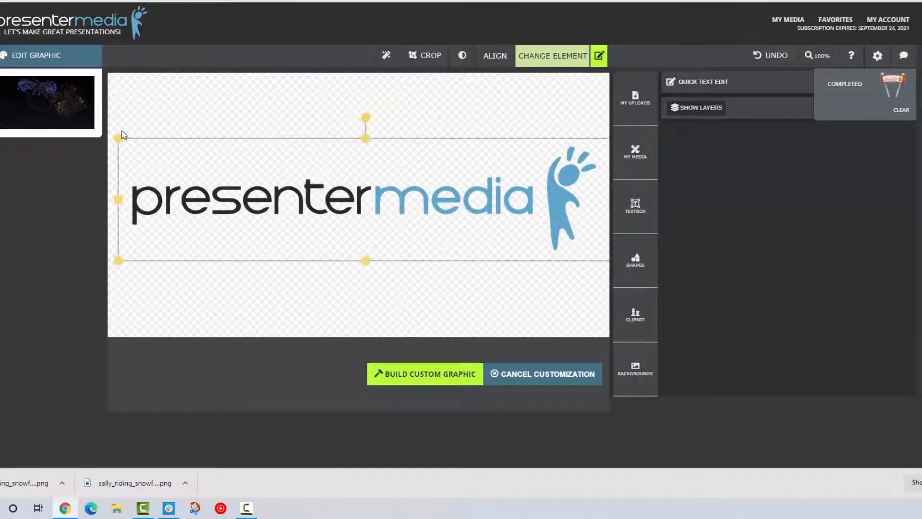
left_click_drag(123, 137, 140, 144)
left_click_drag(292, 195, 276, 199)
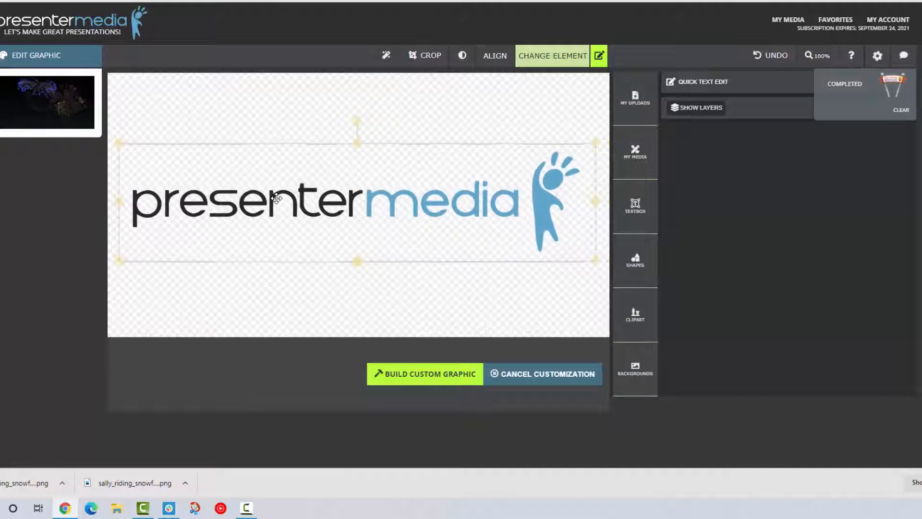
left_click(417, 379)
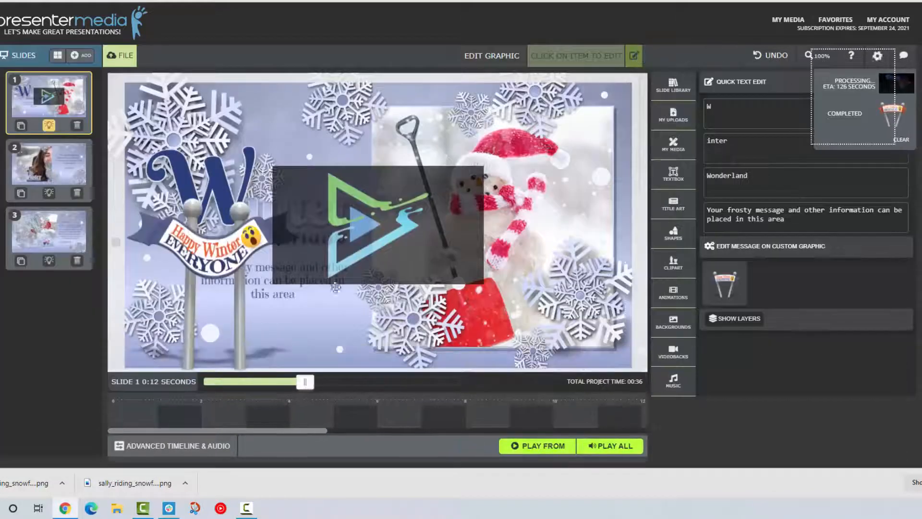
Move the fireworks logo video over the upper part of the snowman photo and select the Happy Winter sign.
left_click(394, 244)
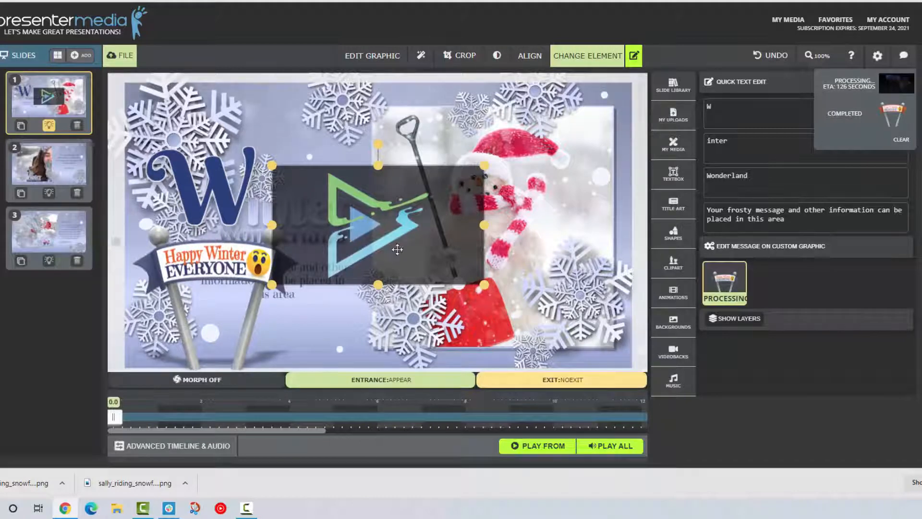
left_click_drag(389, 251, 516, 172)
left_click(213, 273)
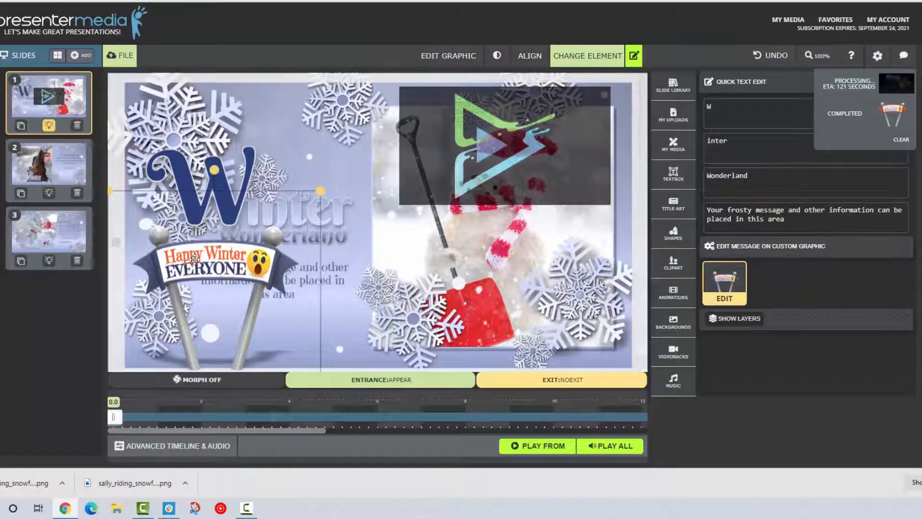
Preview the whole project with sound from slide 1 and stop playback during slide 2.
left_click(49, 162)
left_click(33, 96)
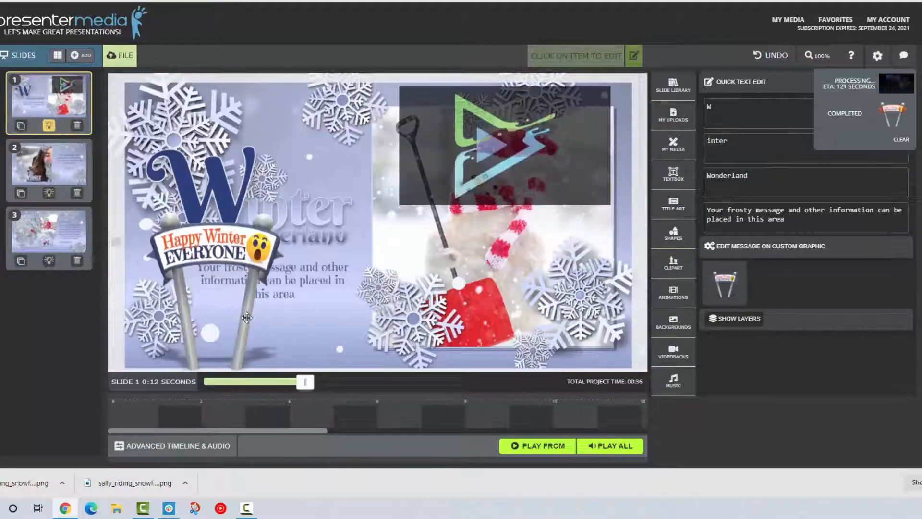
left_click(64, 186)
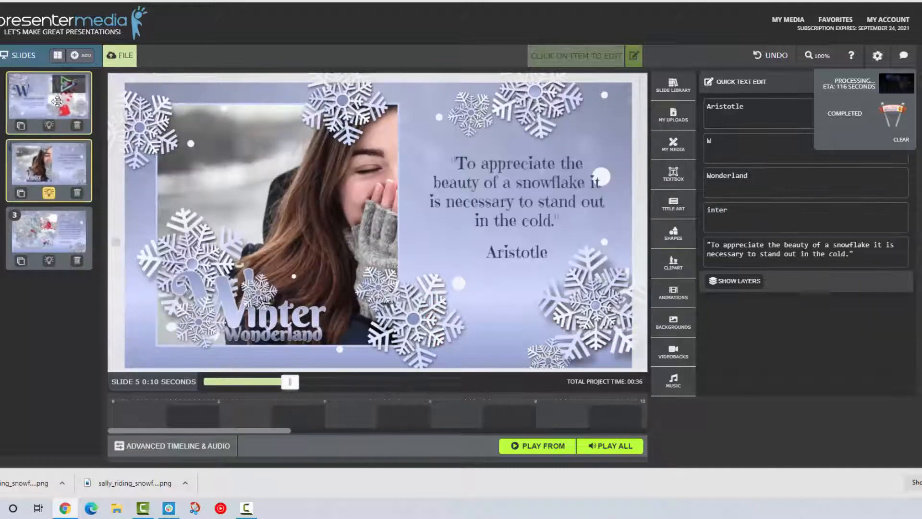
left_click(48, 96)
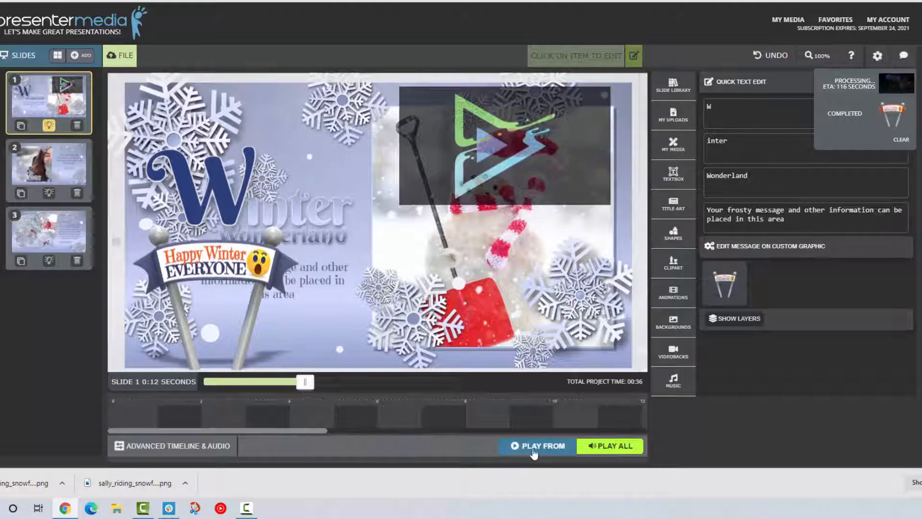
left_click(593, 447)
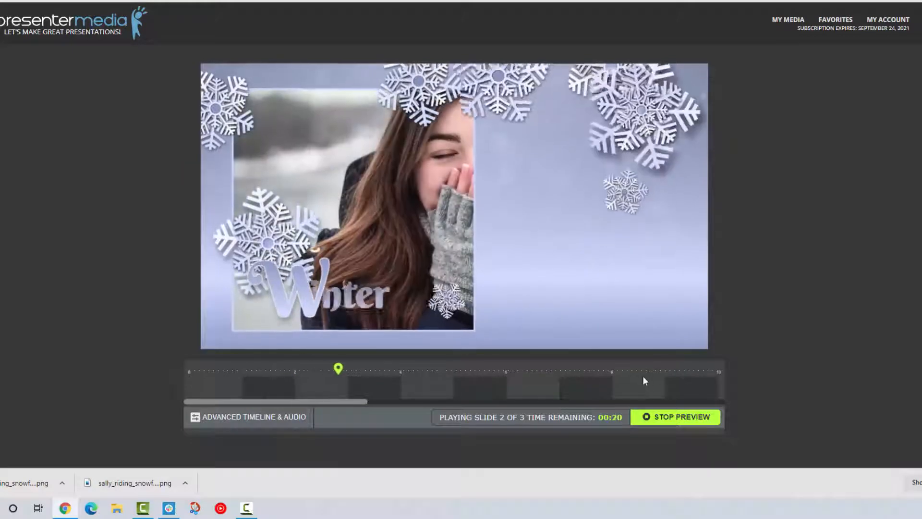
left_click(665, 420)
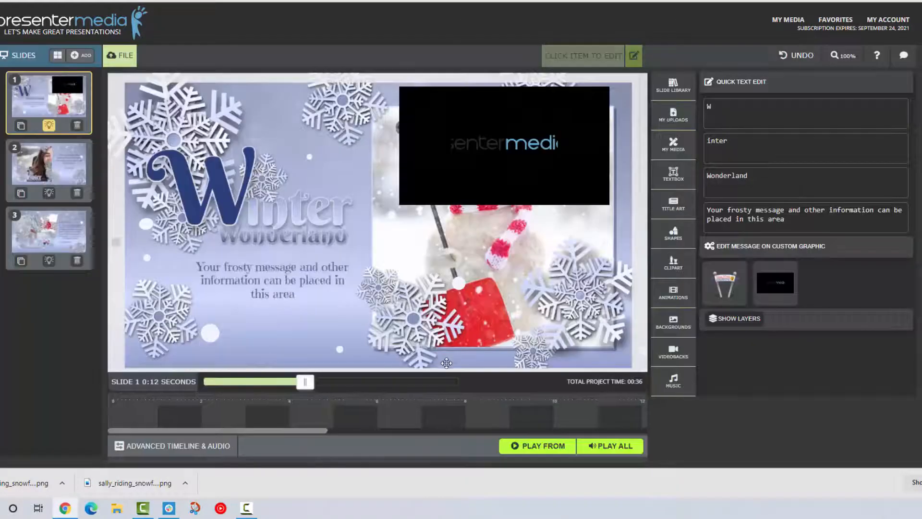
Delete the fireworks logo video covering the snowman photo on slide 1 and select the slide's outer frame.
left_click(472, 173)
key("Delete")
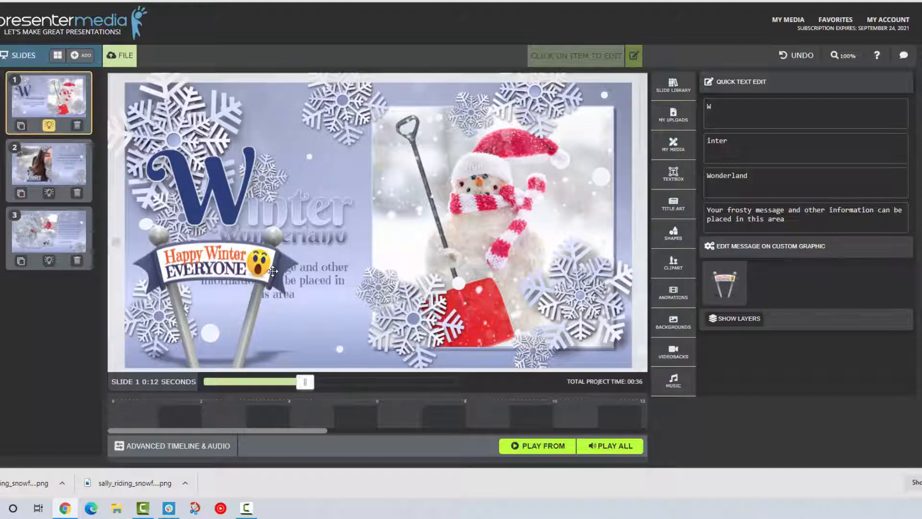
scroll(230, 233, "down", 3)
scroll(229, 233, "up", 3)
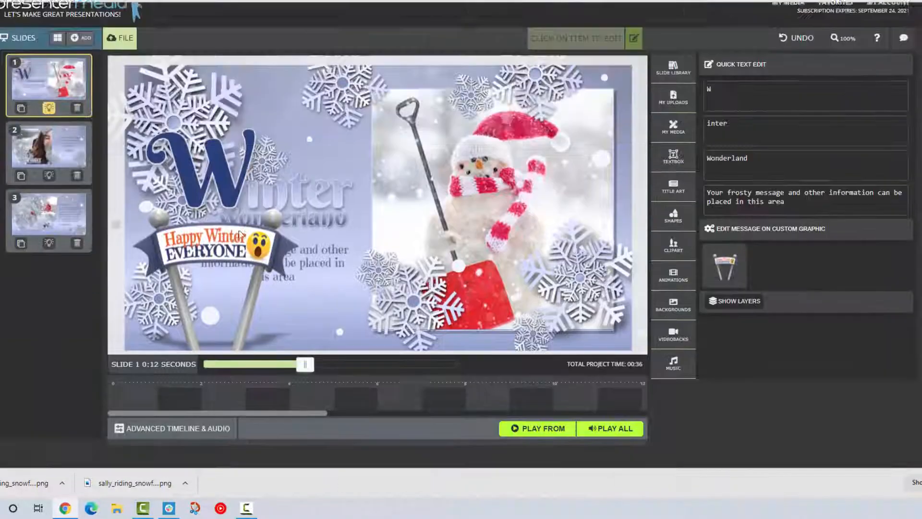
left_click(114, 138)
left_click(115, 236)
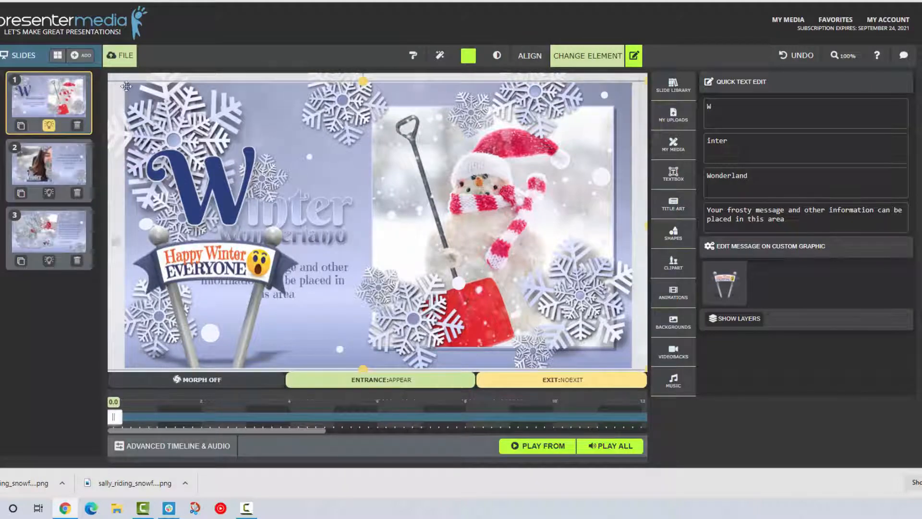
Preview the Holiday Mischief Short background music and add it to the project so it plays only on this slide.
left_click(672, 381)
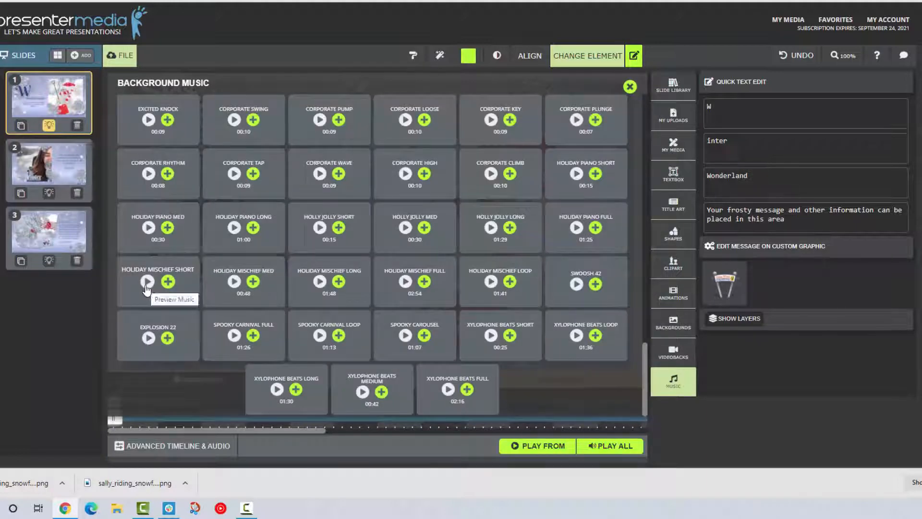
left_click(147, 285)
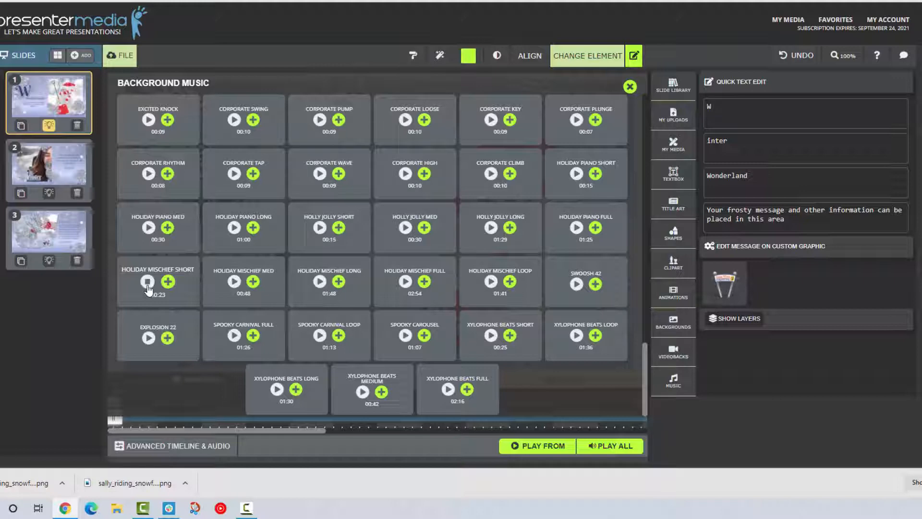
left_click(147, 285)
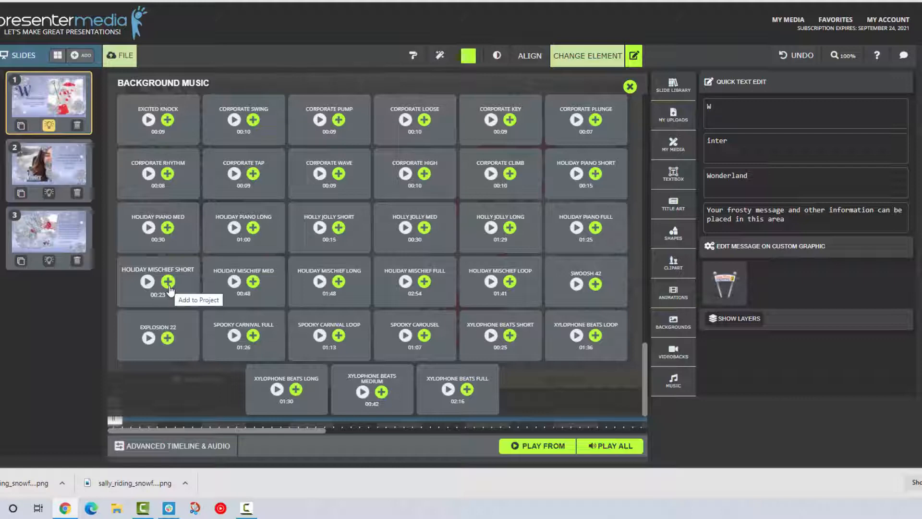
left_click(168, 282)
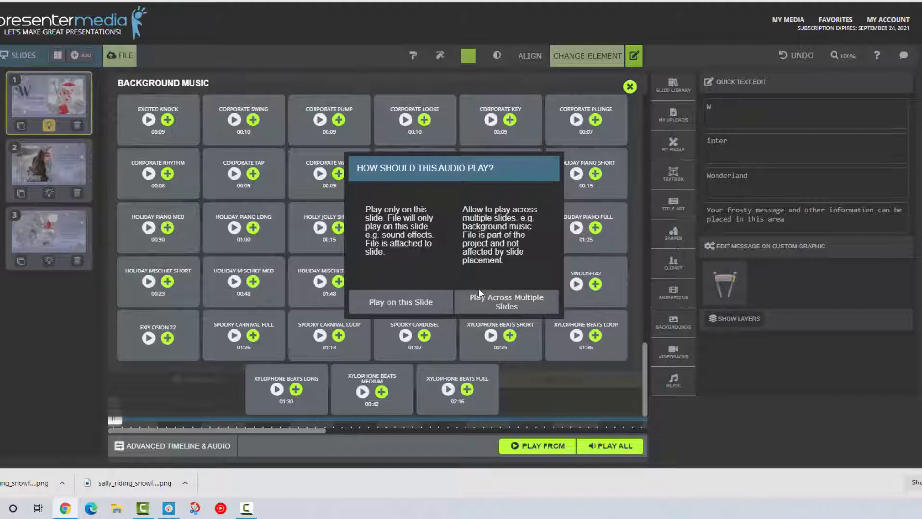
left_click(422, 311)
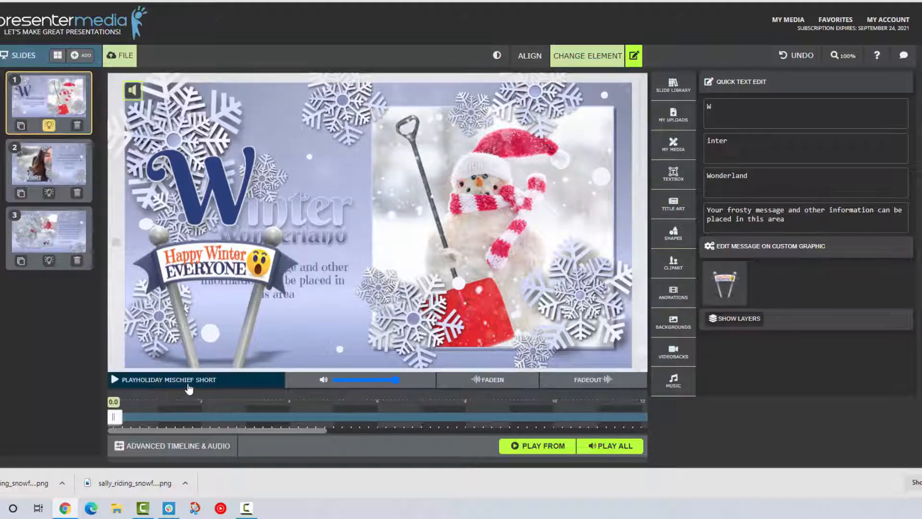
Lower the volume of the Holiday Mischief Short audio to about half.
left_click(114, 385)
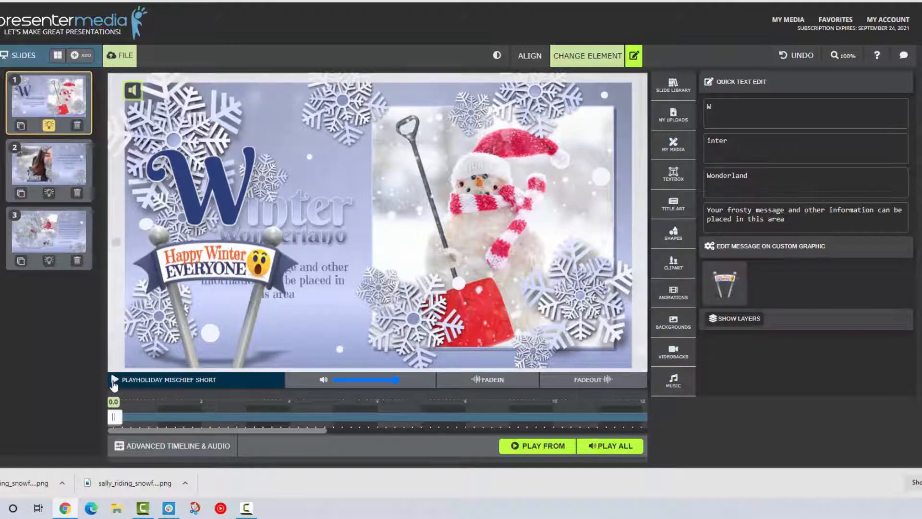
left_click_drag(369, 379, 344, 380)
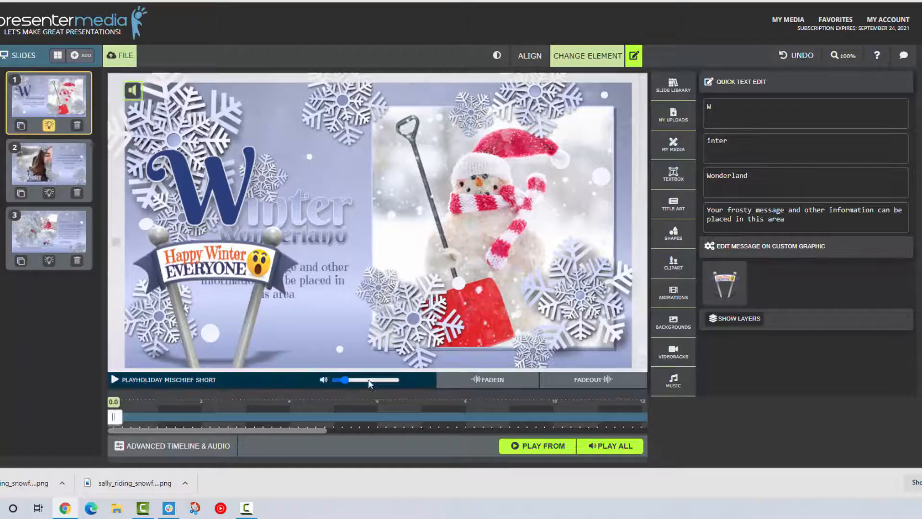
left_click_drag(356, 380, 363, 379)
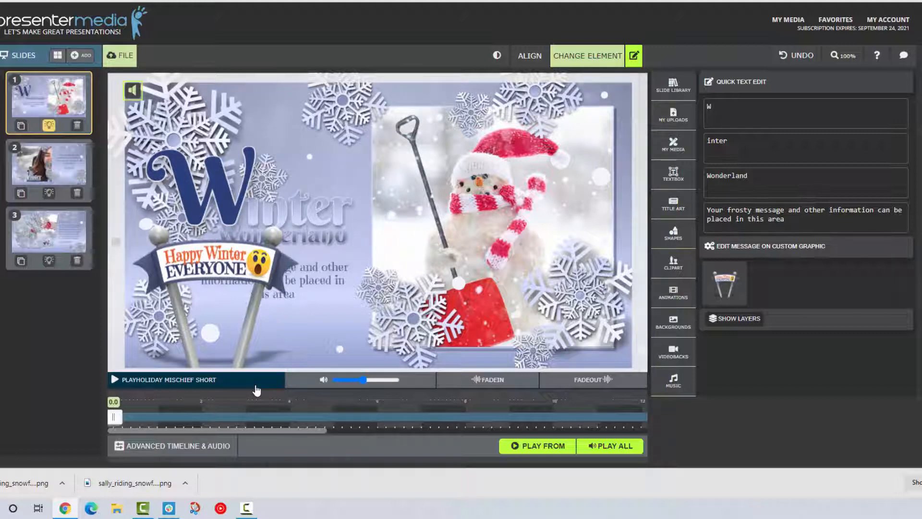
Give the Holiday Mischief Short audio a fade-out and a fade-in lasting until 3.0 seconds, at full volume.
left_click(491, 390)
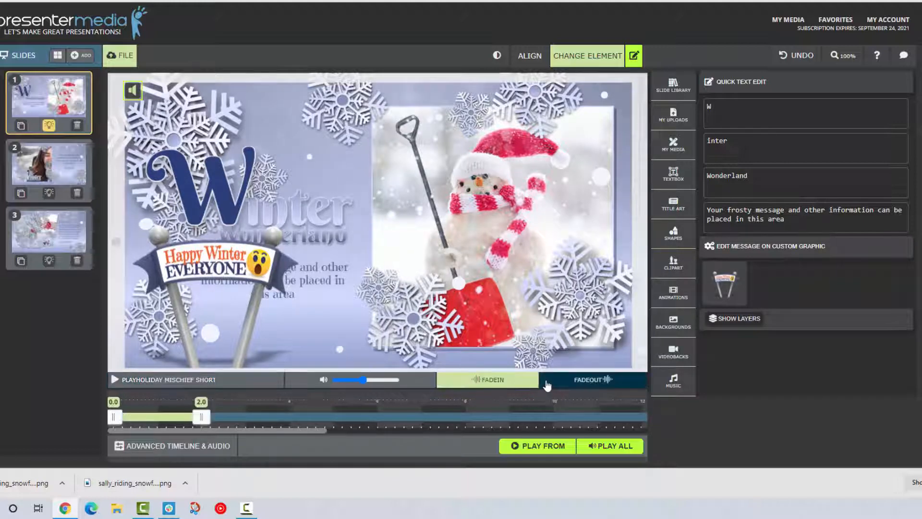
left_click(563, 384)
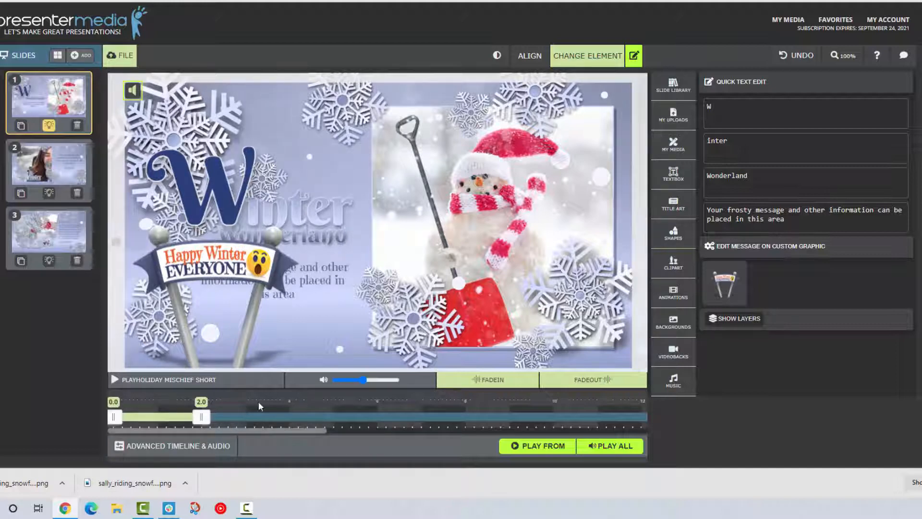
left_click(392, 380)
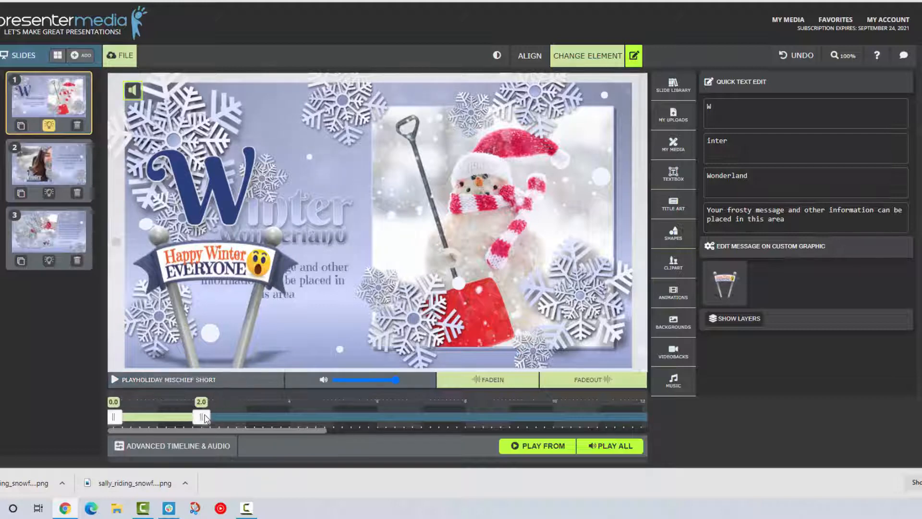
left_click_drag(205, 419, 245, 418)
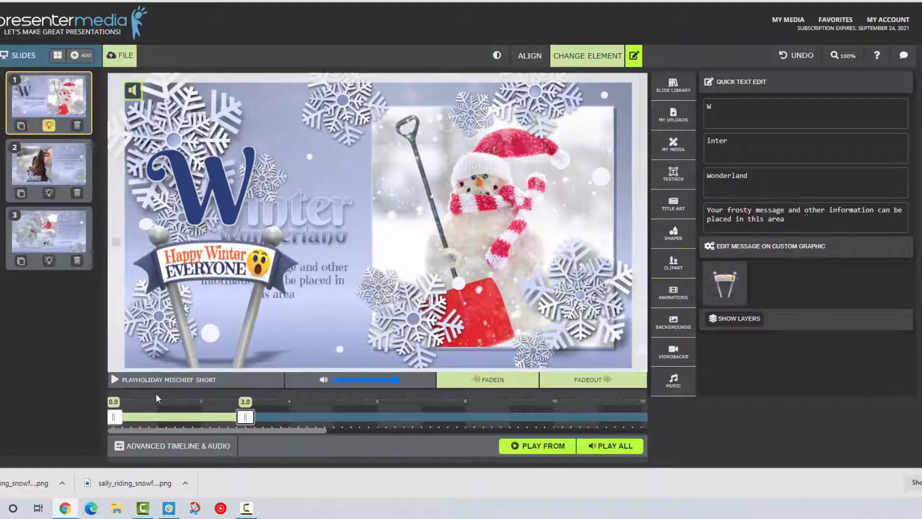
left_click(191, 382)
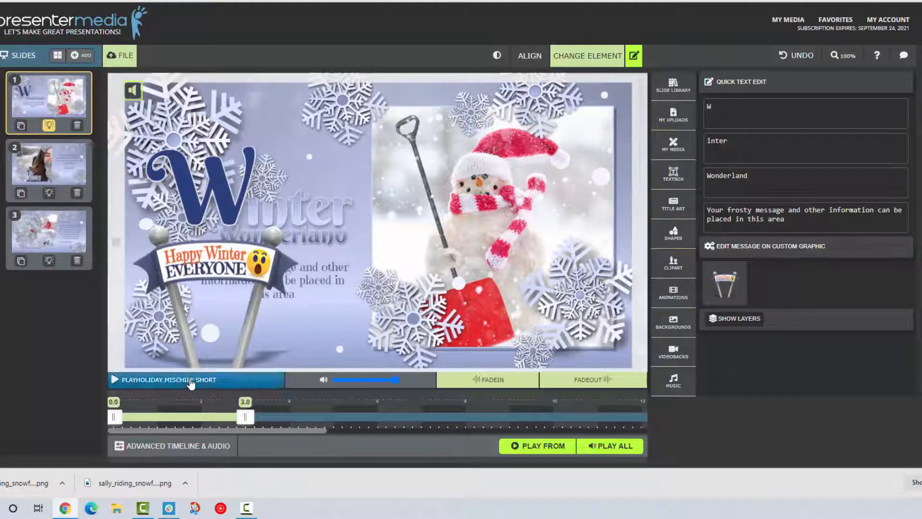
Set the Holiday Mischief Short audio's fade-out to run from 9.6 to 10.8 seconds on the slide timeline.
left_click_drag(264, 430, 591, 438)
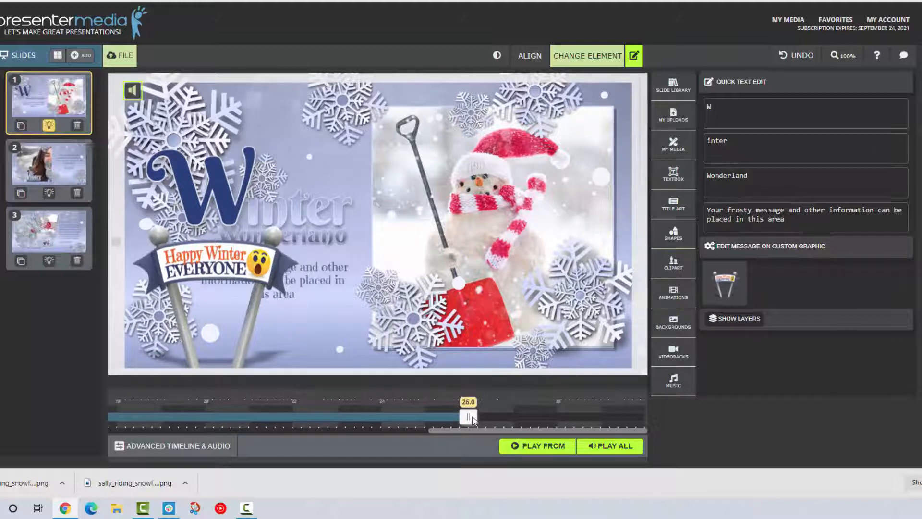
left_click_drag(473, 420, 226, 422)
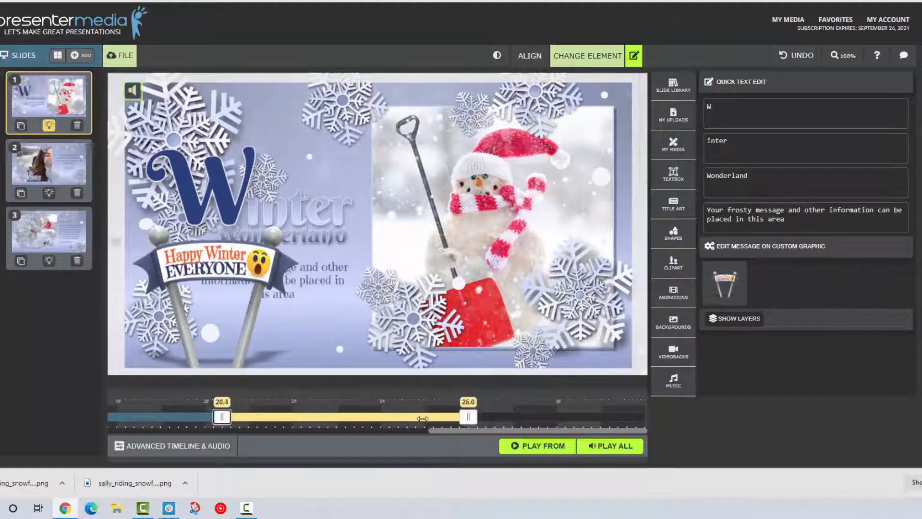
left_click_drag(422, 419, 133, 435)
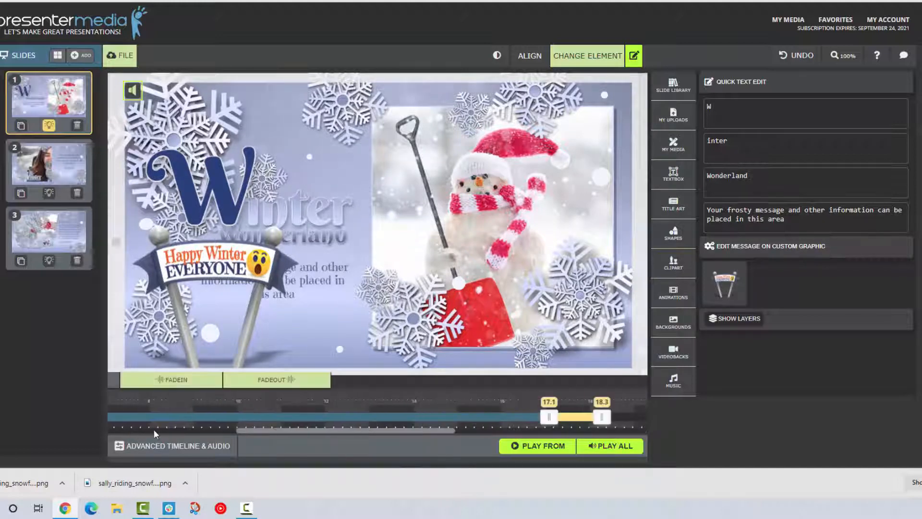
left_click_drag(580, 417, 163, 447)
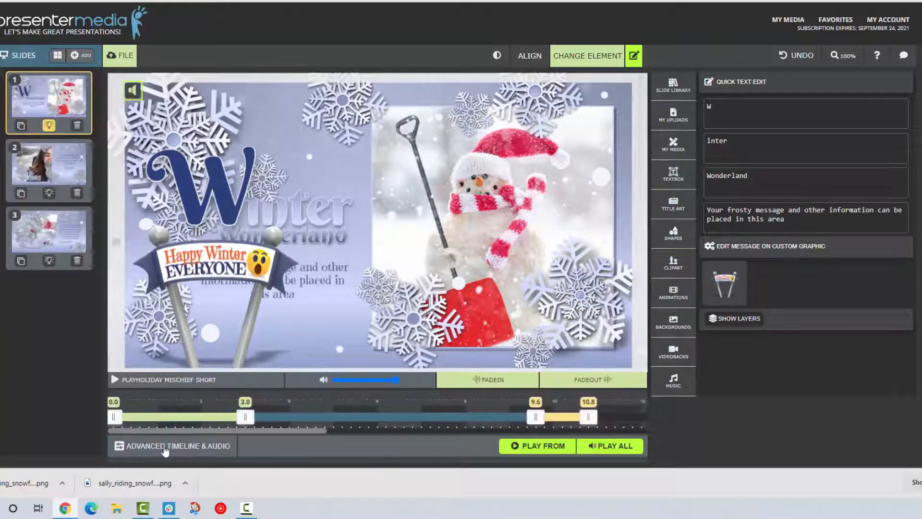
Examine the timing of all elements on the current slide in the advanced timeline and audio controls.
left_click(206, 447)
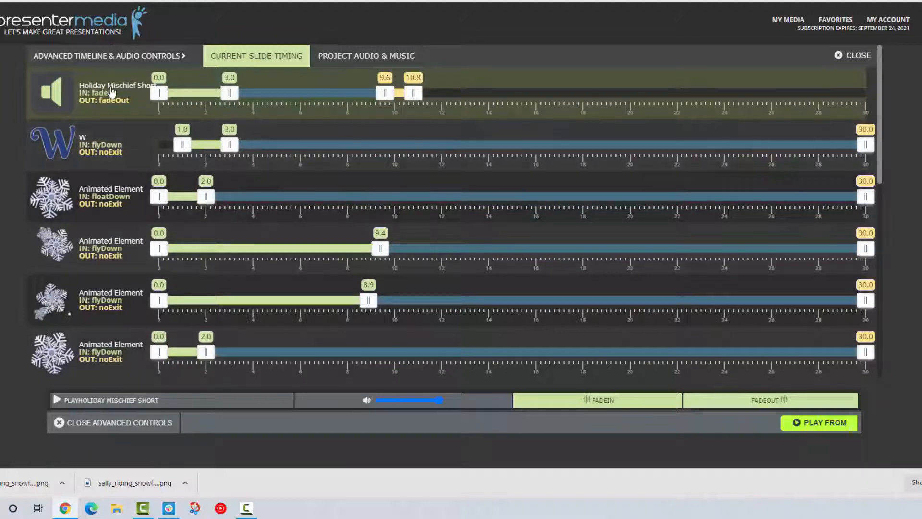
scroll(134, 246, "down", 10)
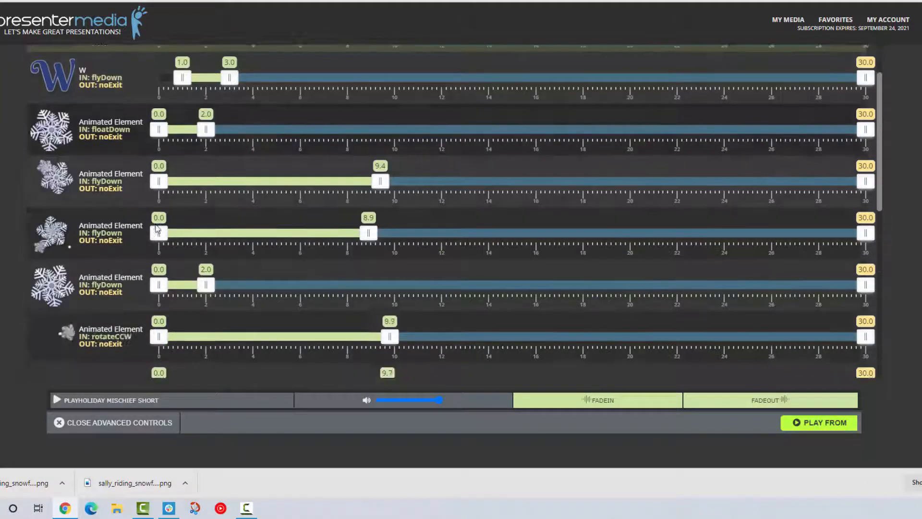
scroll(130, 237, "down", 3)
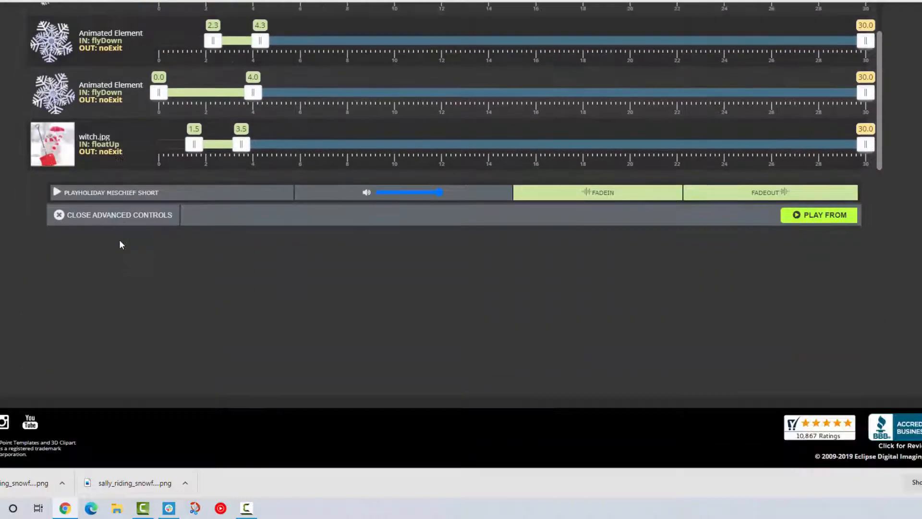
scroll(120, 239, "up", 8)
scroll(118, 239, "up", 5)
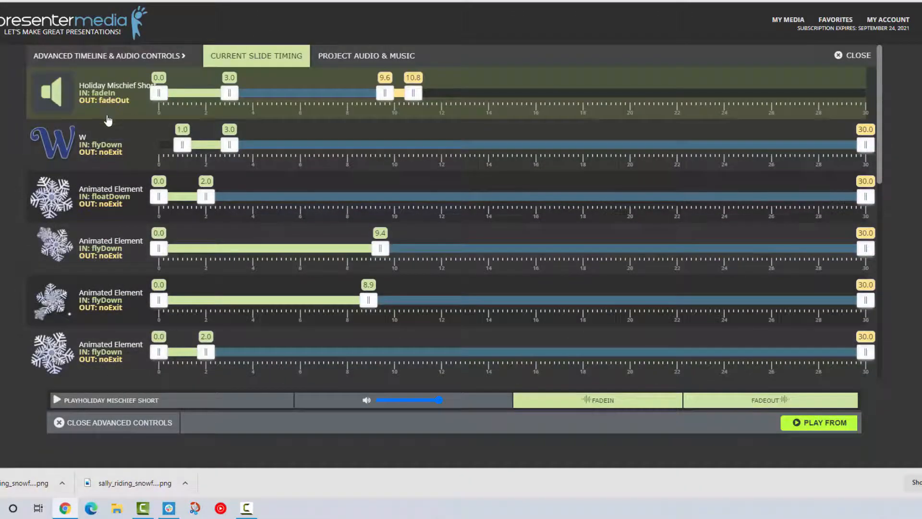
Show the project-wide audio tracks and look at the options for uploading audio and adding background music.
left_click(347, 59)
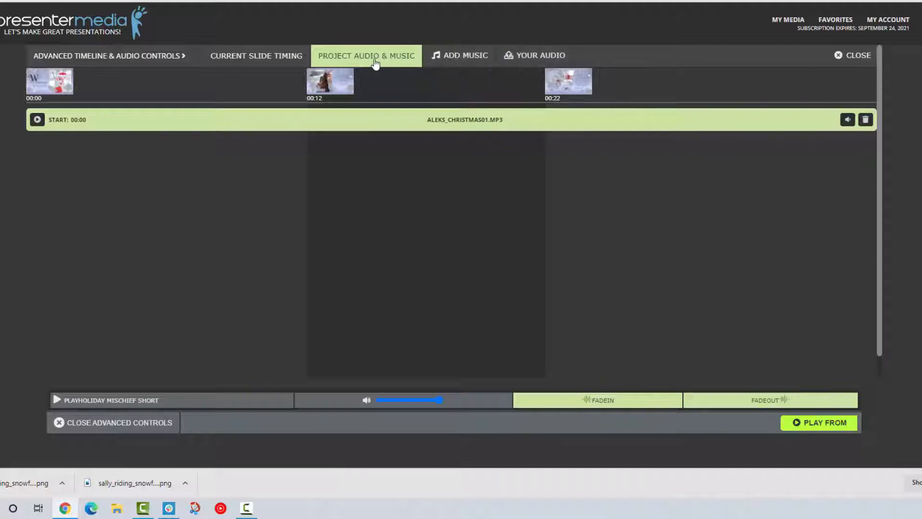
left_click(536, 63)
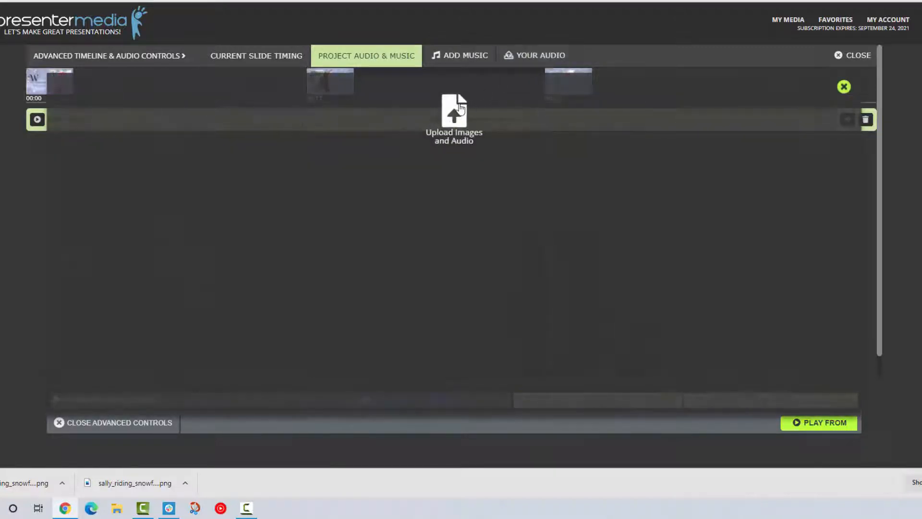
left_click(468, 66)
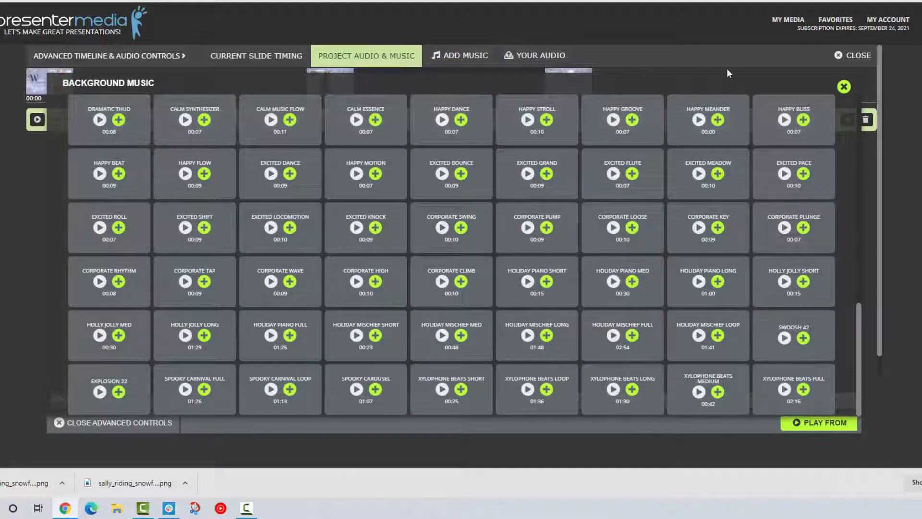
left_click(842, 87)
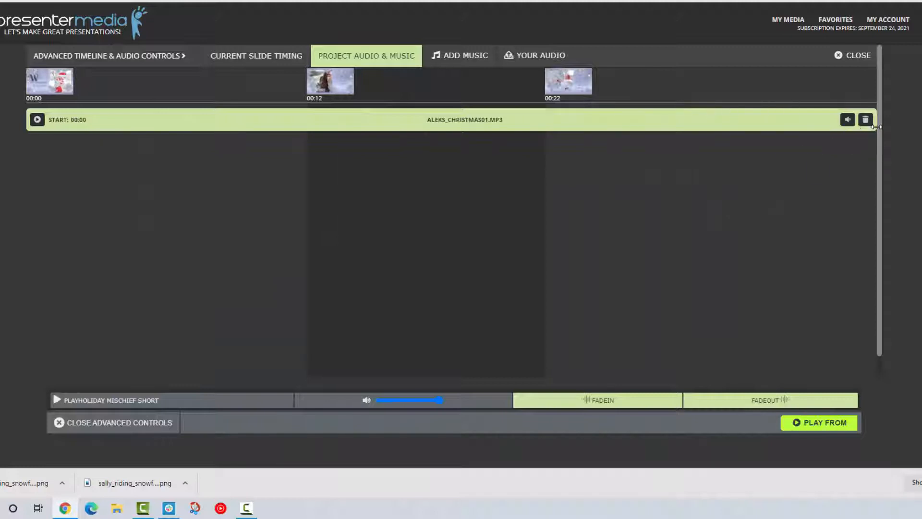
Shorten the project's Christmas music track so that it ends early in slide 2.
left_click_drag(875, 127, 853, 129)
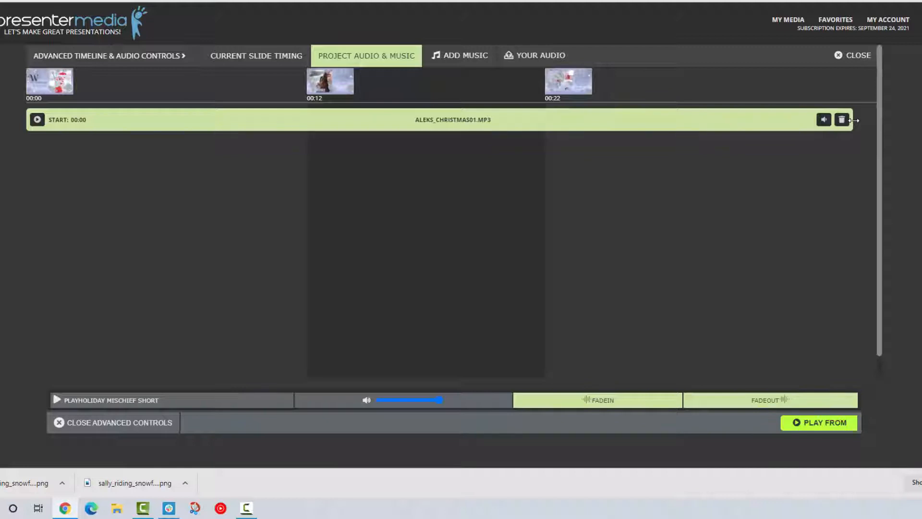
left_click_drag(855, 121, 384, 140)
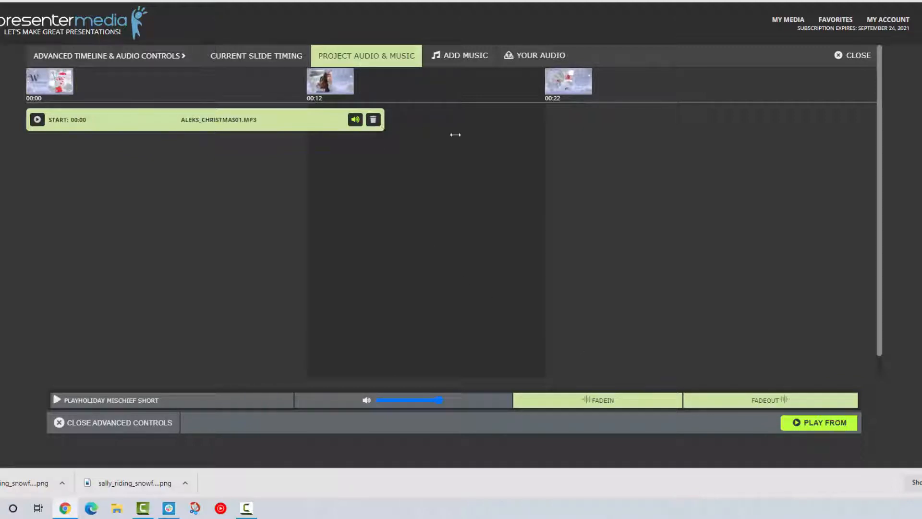
Extend the ALEKS_CHRISTMAS01.MP3 track across the whole project, and review the element timing of the current slide.
left_click_drag(455, 135, 915, 145)
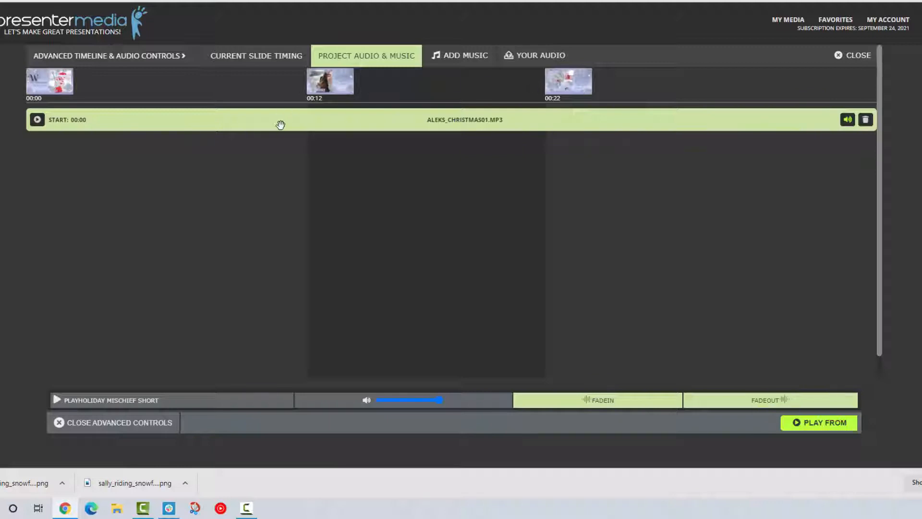
left_click(269, 64)
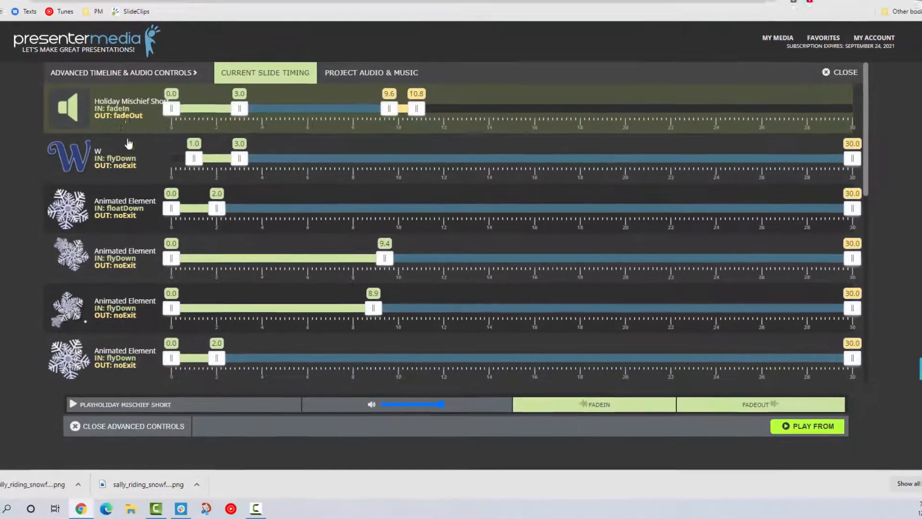
left_click(113, 137)
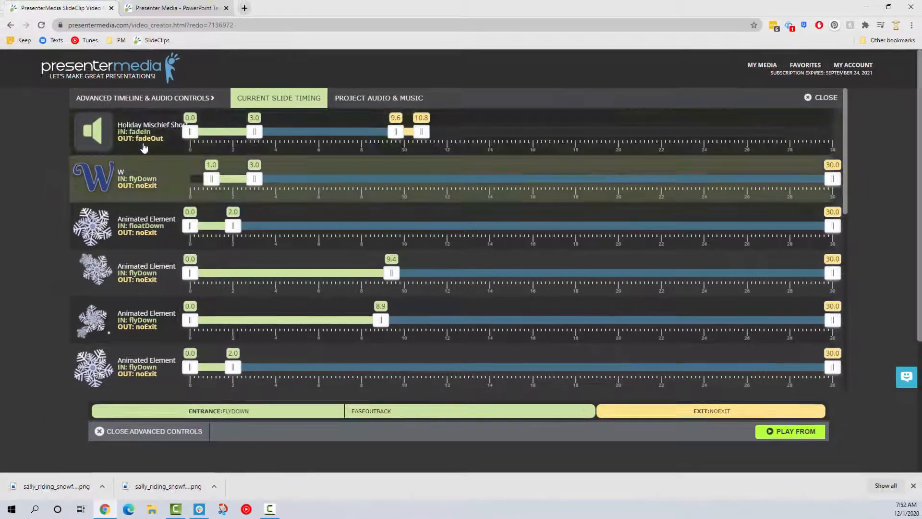
left_click(144, 147)
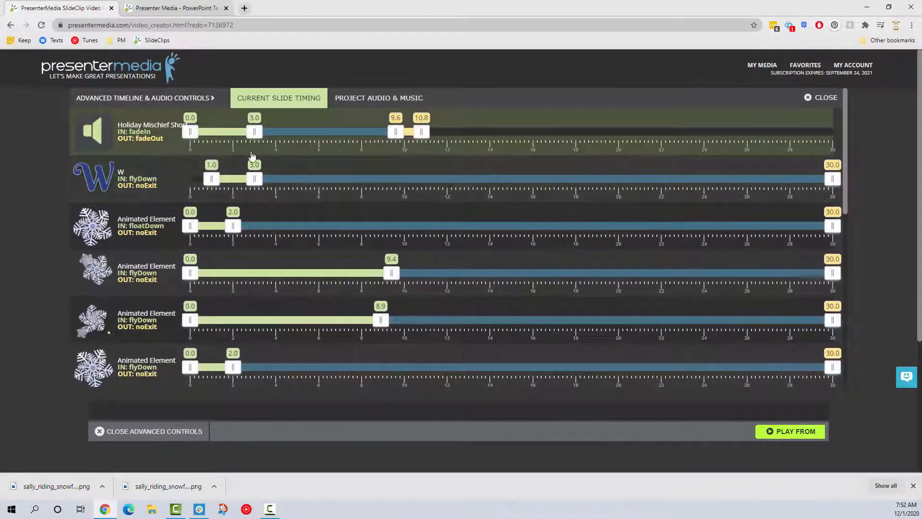
scroll(164, 421, "down", 3)
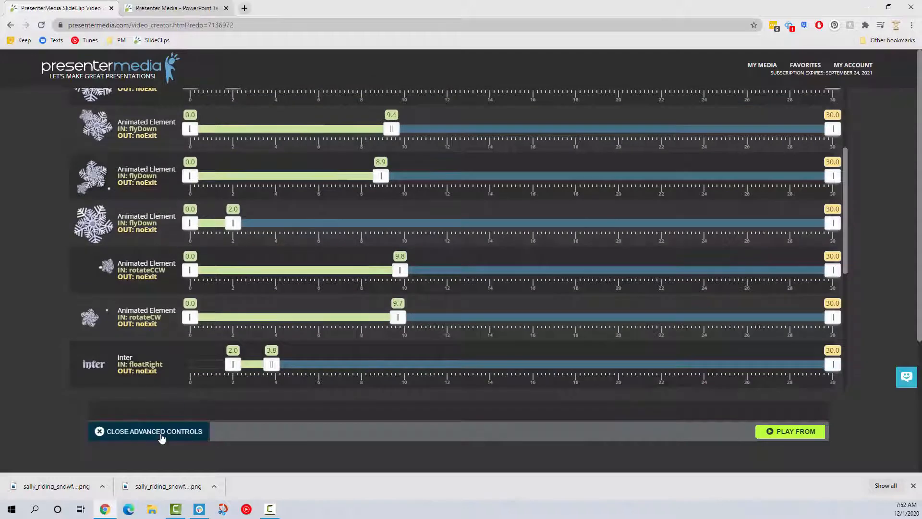
left_click(149, 431)
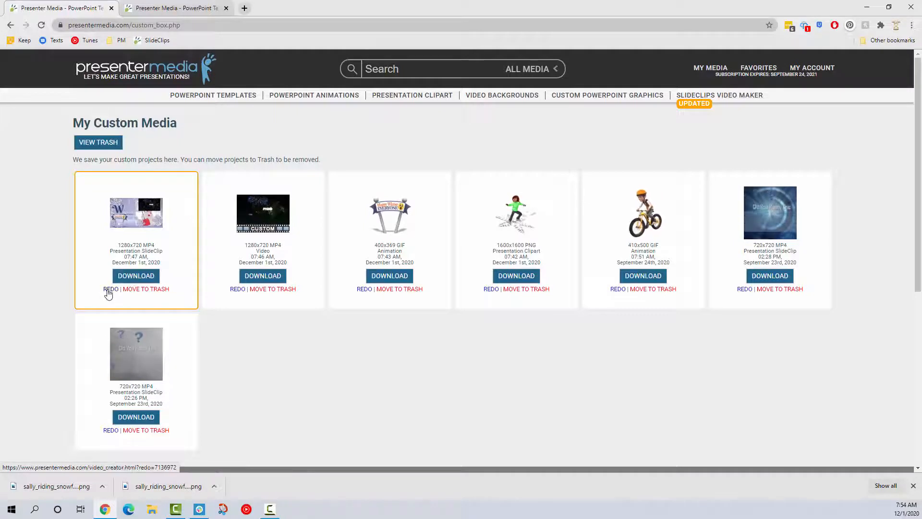
Reopen the most recent Presentation SlideClip project for editing and delete the fireworks video from slide 1.
left_click(123, 289)
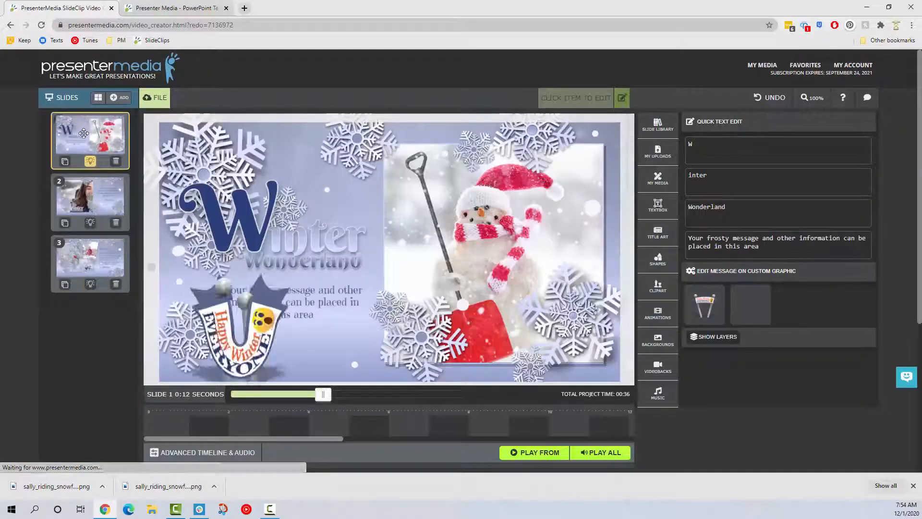
left_click(458, 178)
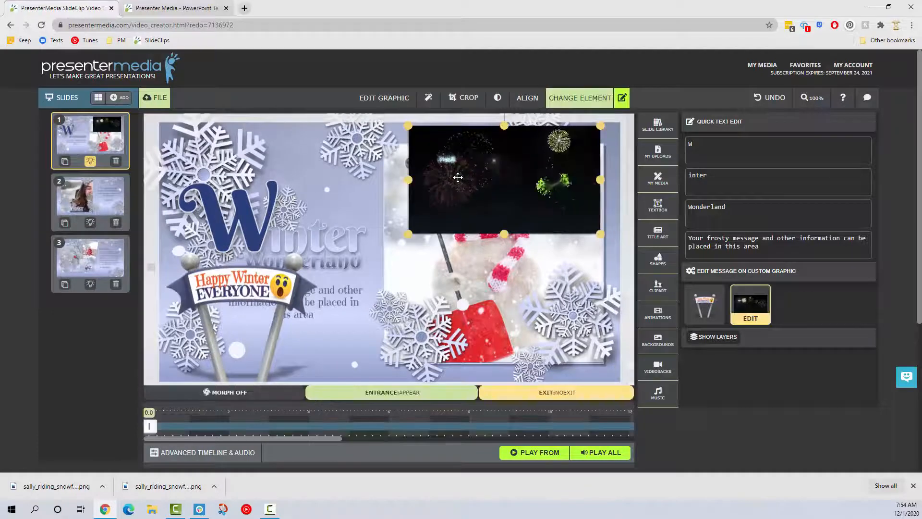
key("Delete")
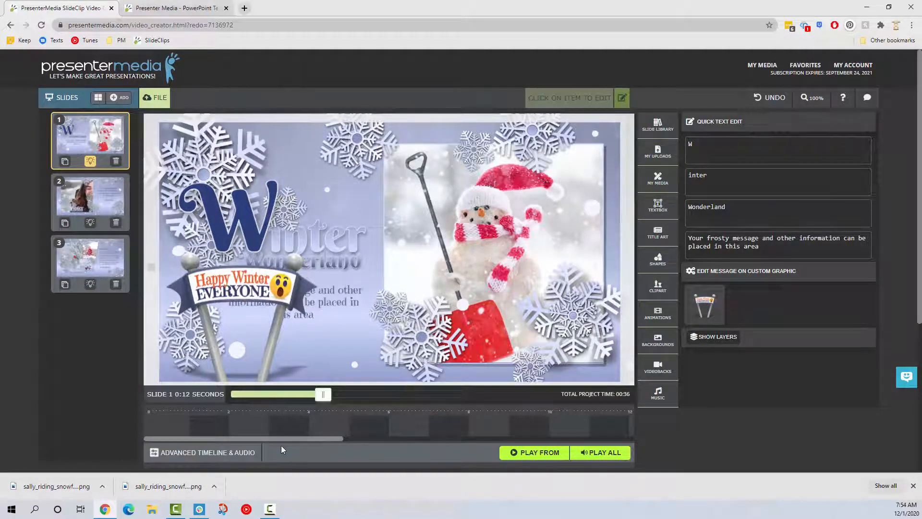
Review slide 1's layers and element timing, and move the Happy Winter Everyone banner graphic onto the snowman picture.
left_click(717, 336)
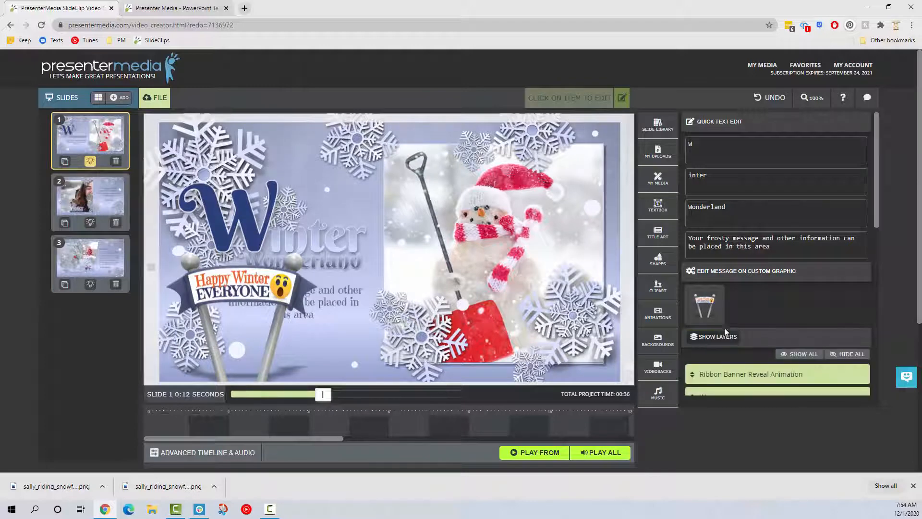
scroll(725, 328, "down", 3)
scroll(727, 326, "down", 5)
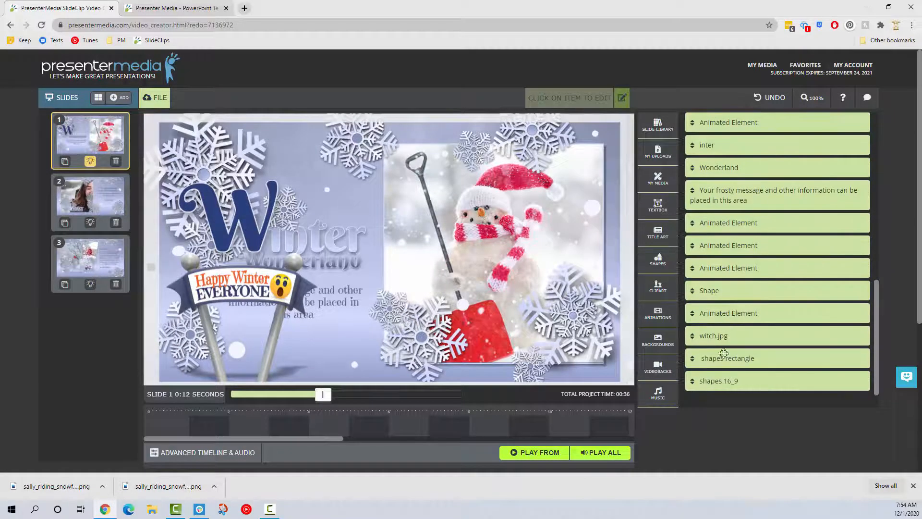
left_click(216, 453)
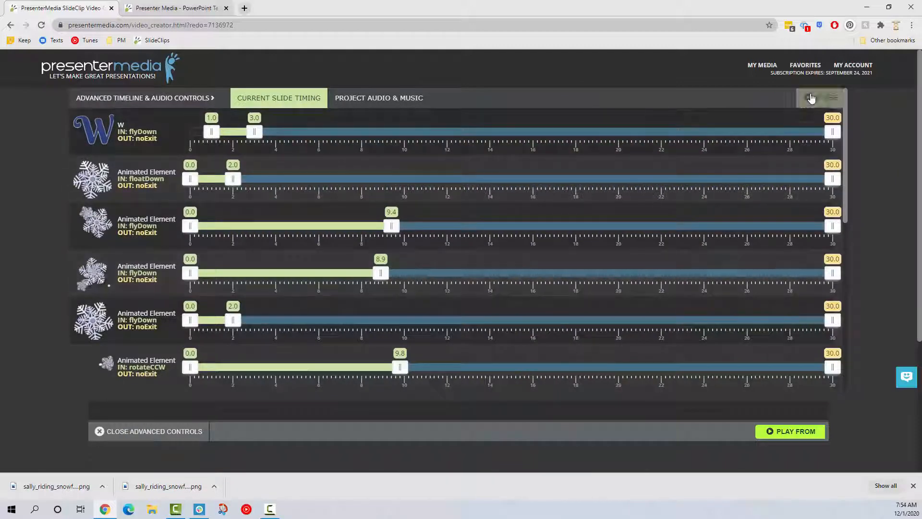
left_click(820, 98)
left_click_drag(293, 281, 417, 177)
Replace the snowman picture on slide 1 with the blue light-streak background, cropped to the image's left portion.
left_click(420, 148)
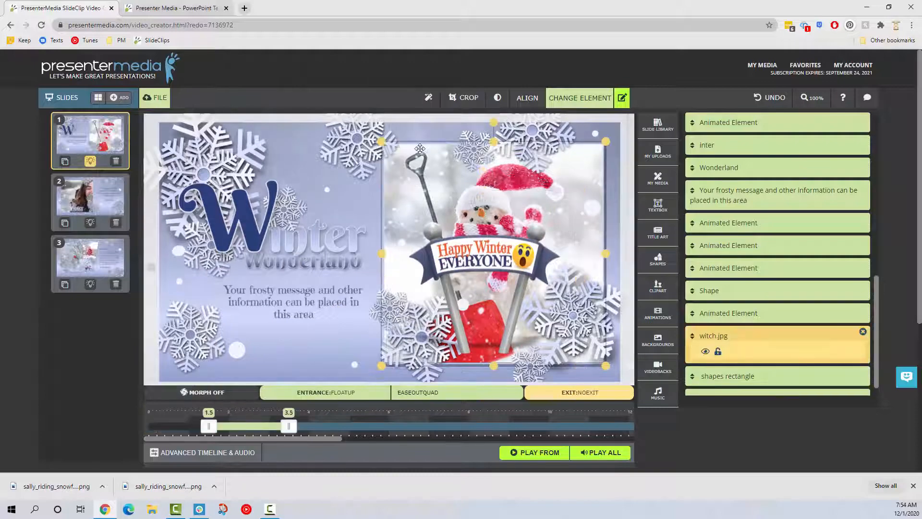
left_click(583, 99)
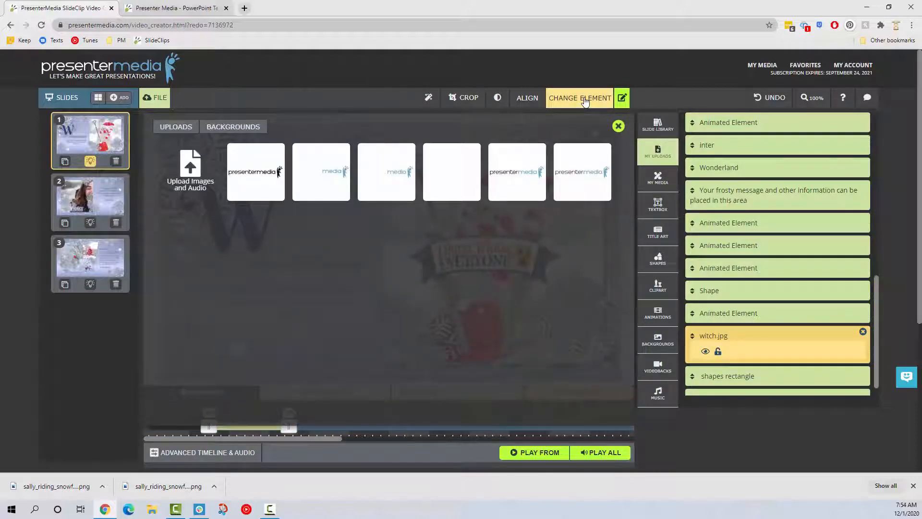
left_click(232, 128)
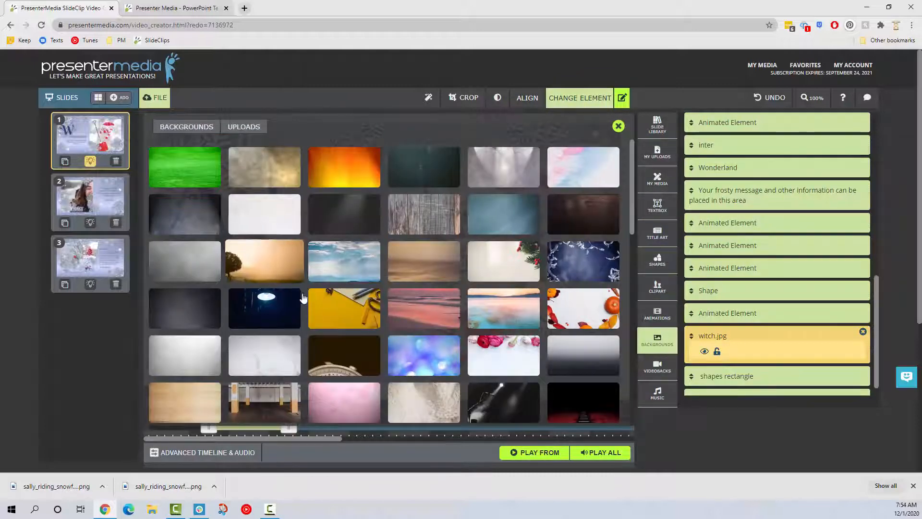
scroll(300, 303, "down", 10)
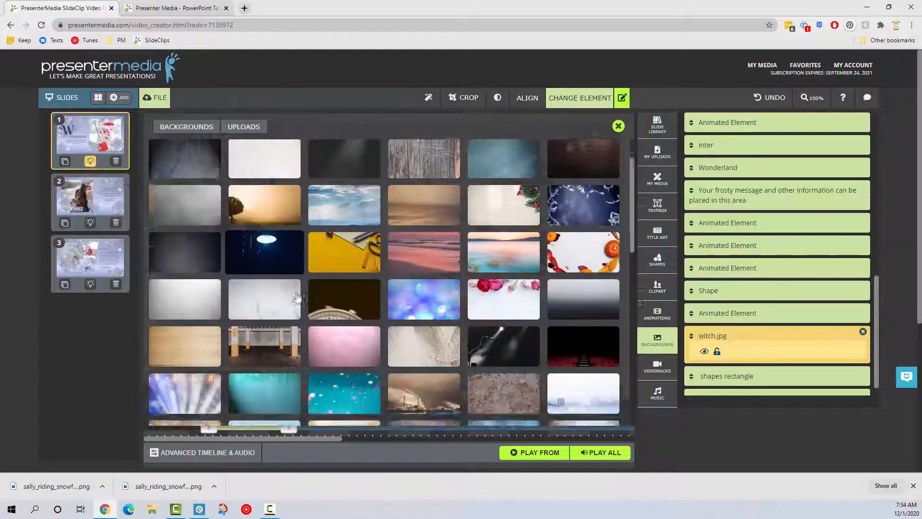
scroll(301, 301, "down", 3)
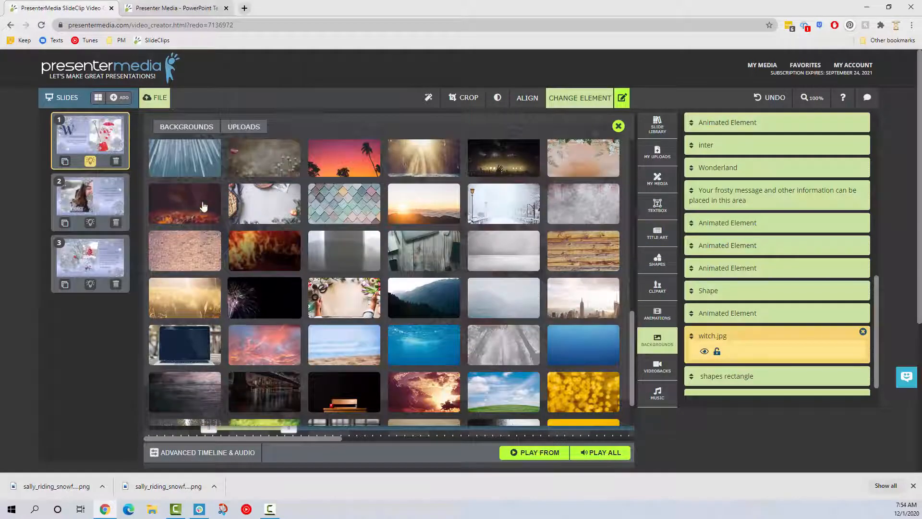
left_click(187, 169)
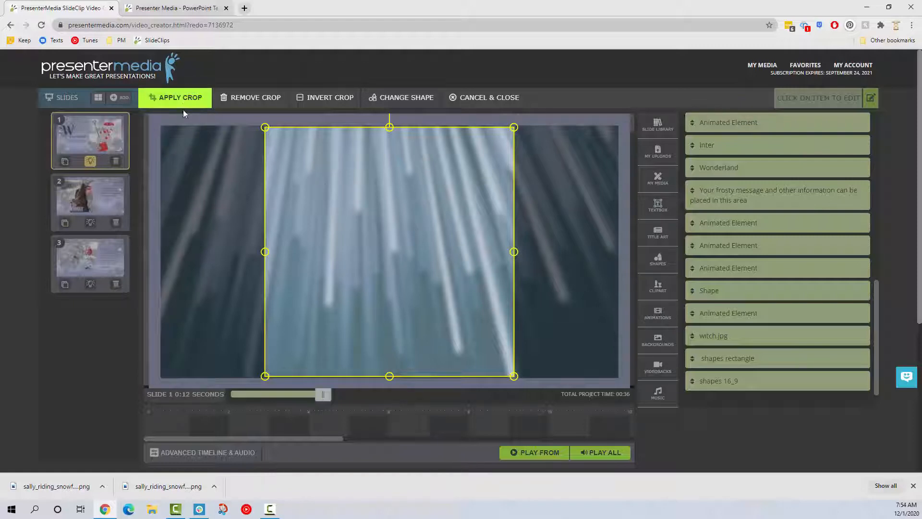
left_click_drag(340, 218, 232, 206)
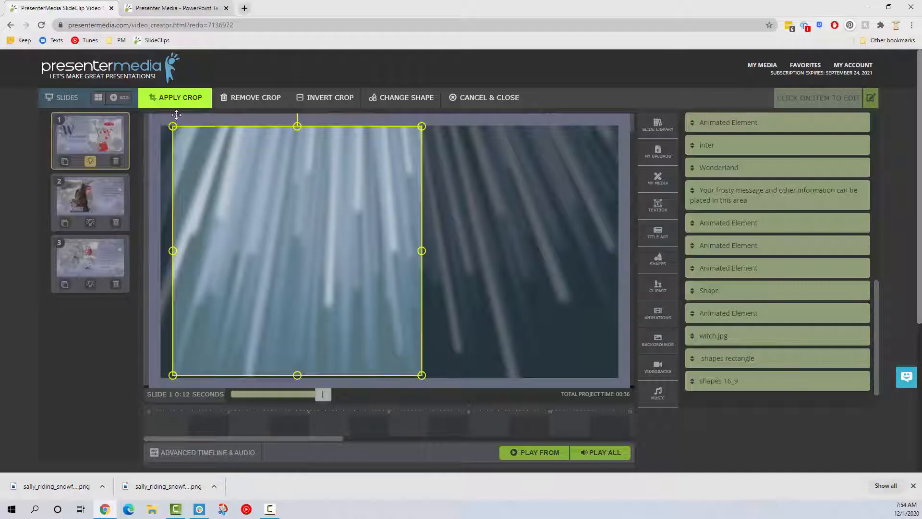
left_click(185, 100)
Give the Happy Winter Everyone banner a Fade In entrance from 2.0 to 4.0 seconds and preview the whole project.
left_click(524, 255)
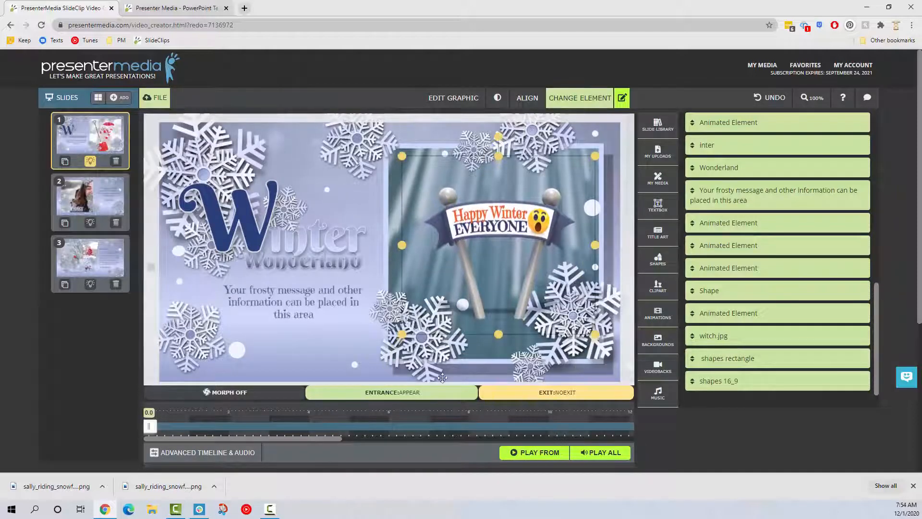
left_click(413, 392)
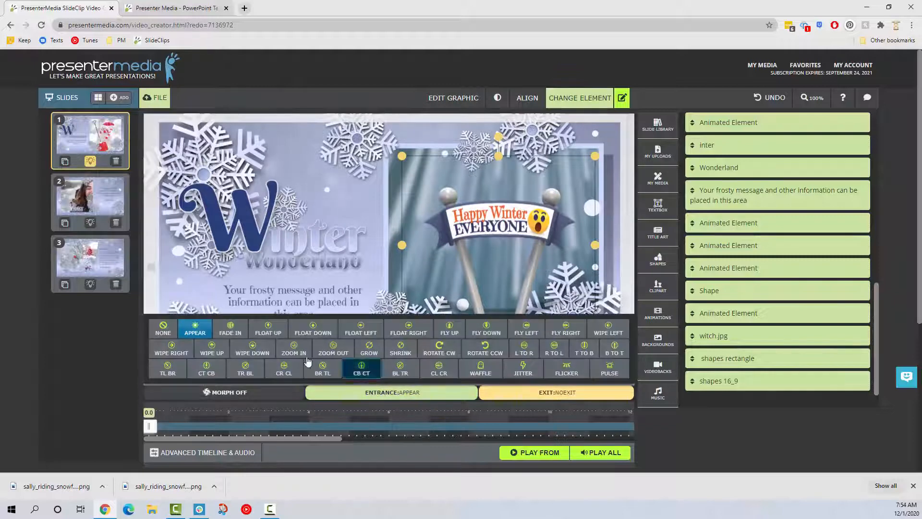
left_click(230, 329)
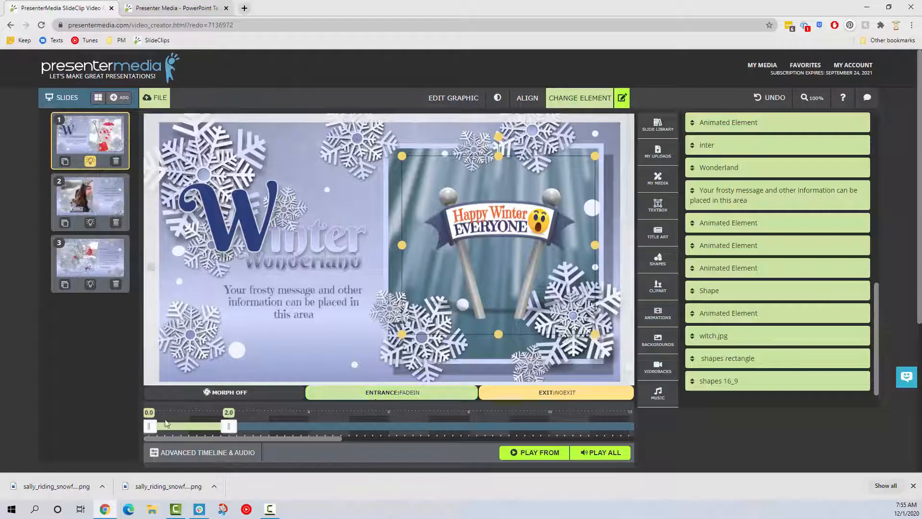
left_click_drag(191, 428, 270, 427)
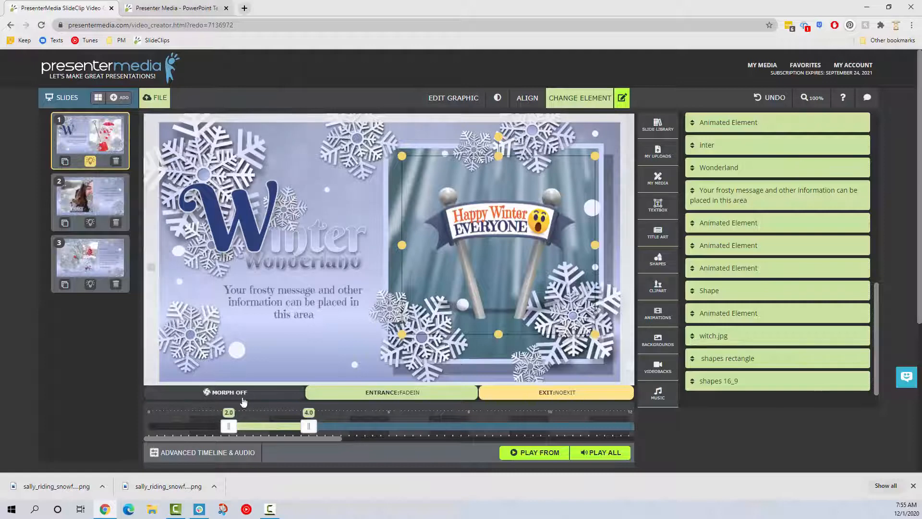
left_click(601, 453)
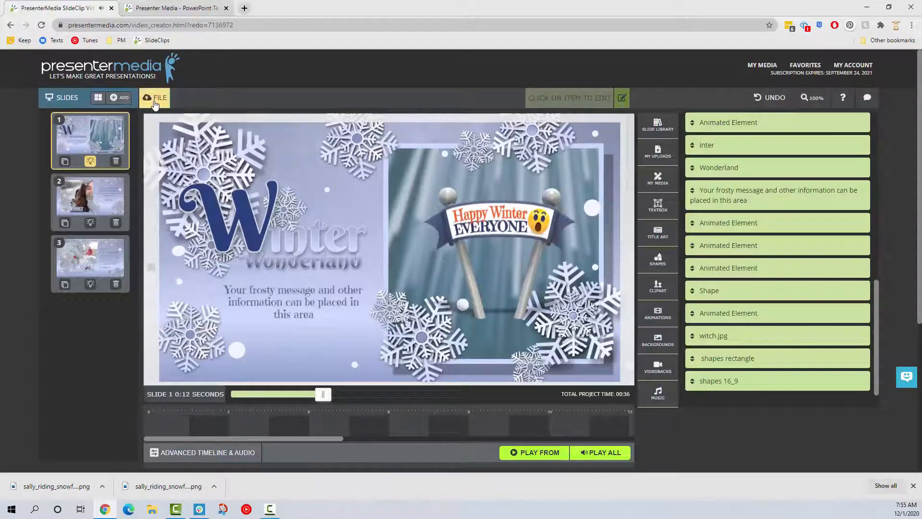
Save the finished project as a video, download it and open the MP4 file.
left_click(154, 98)
left_click(154, 117)
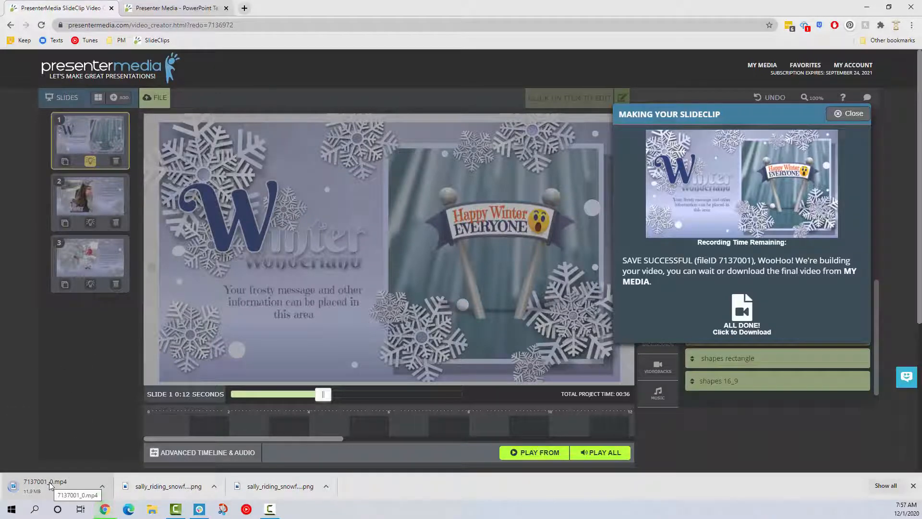
left_click(48, 482)
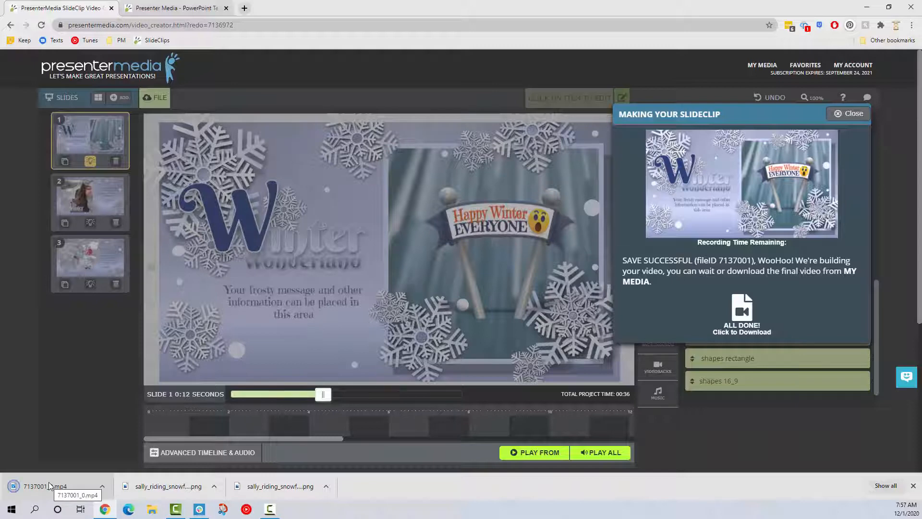